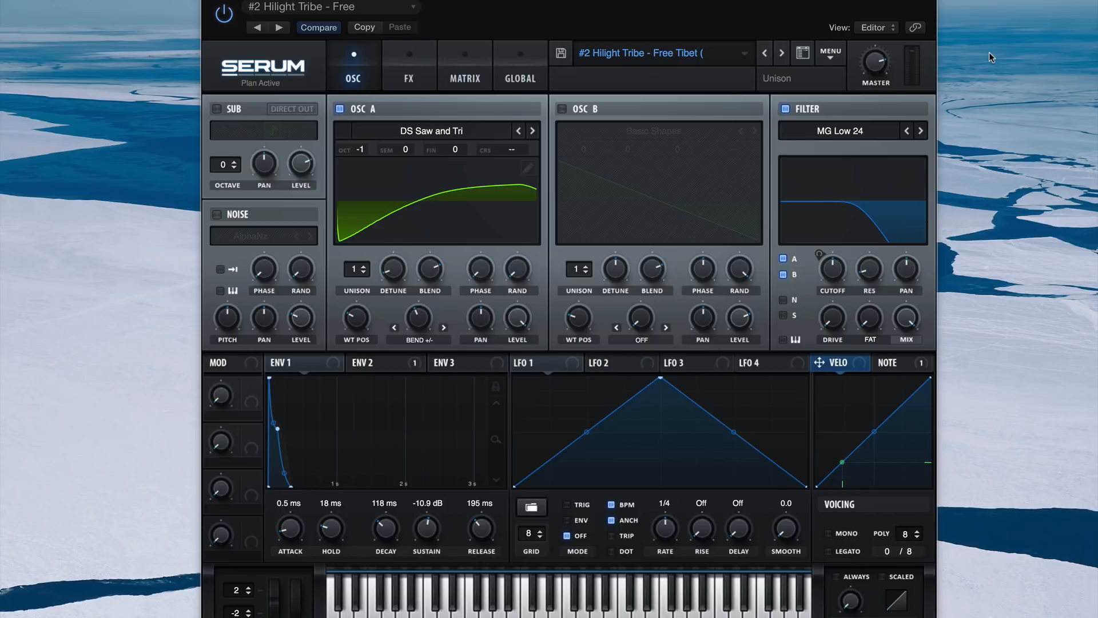
Step: Play the project to audition the Hilight Tribe unison bass patch
key("space")
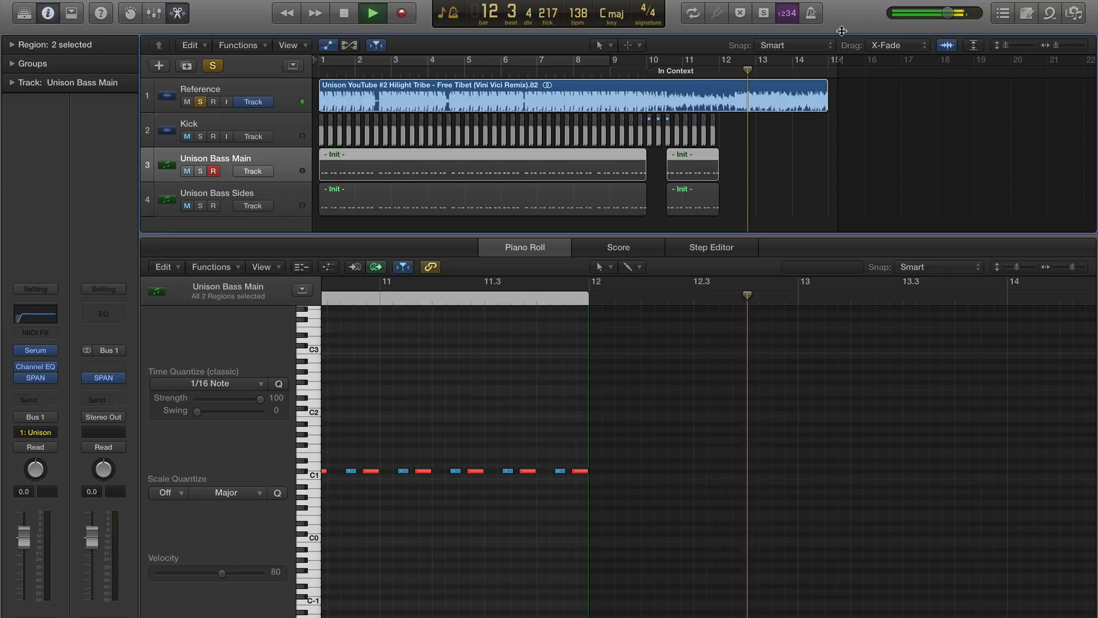
Step: Loop bars 10 to 12, solo the kick and both bass tracks, and audition the loop
key("space")
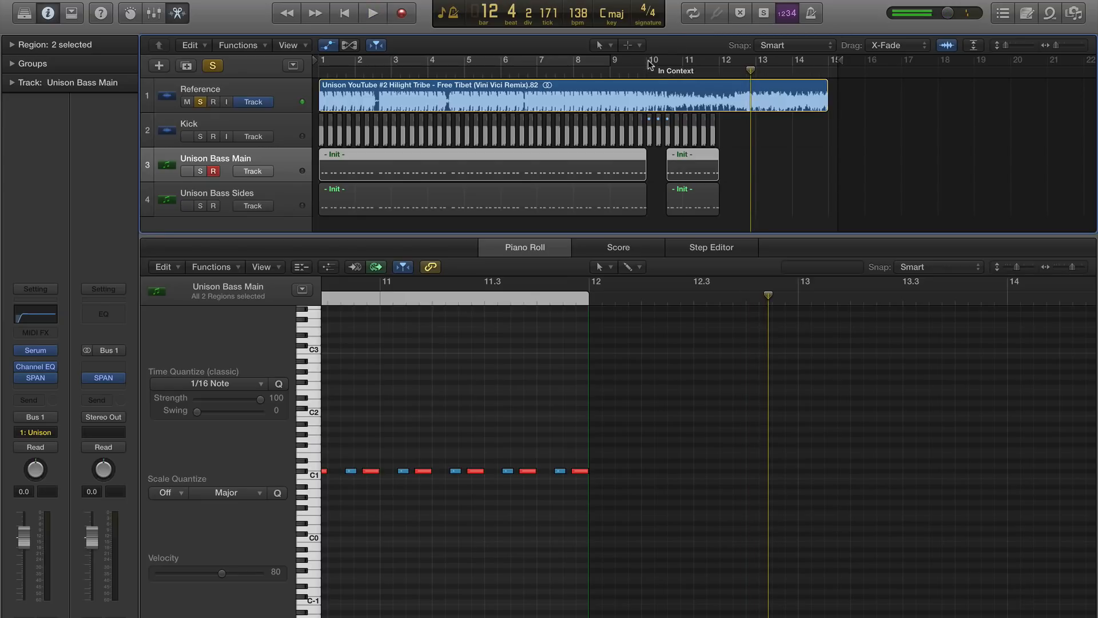
left_click_drag(654, 64, 719, 65)
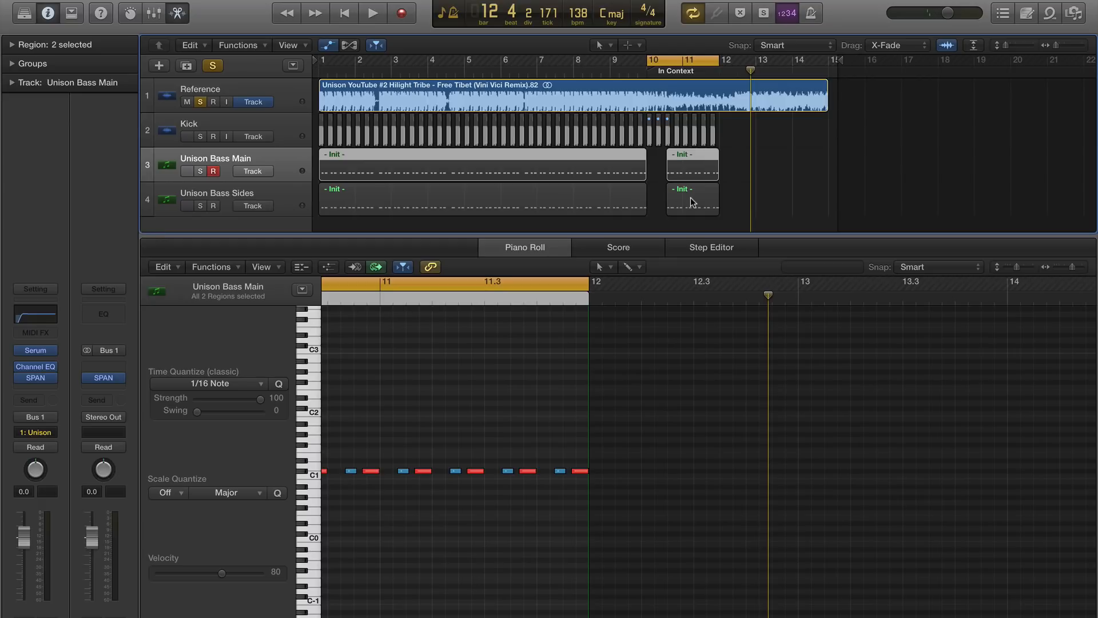
key("super+Right")
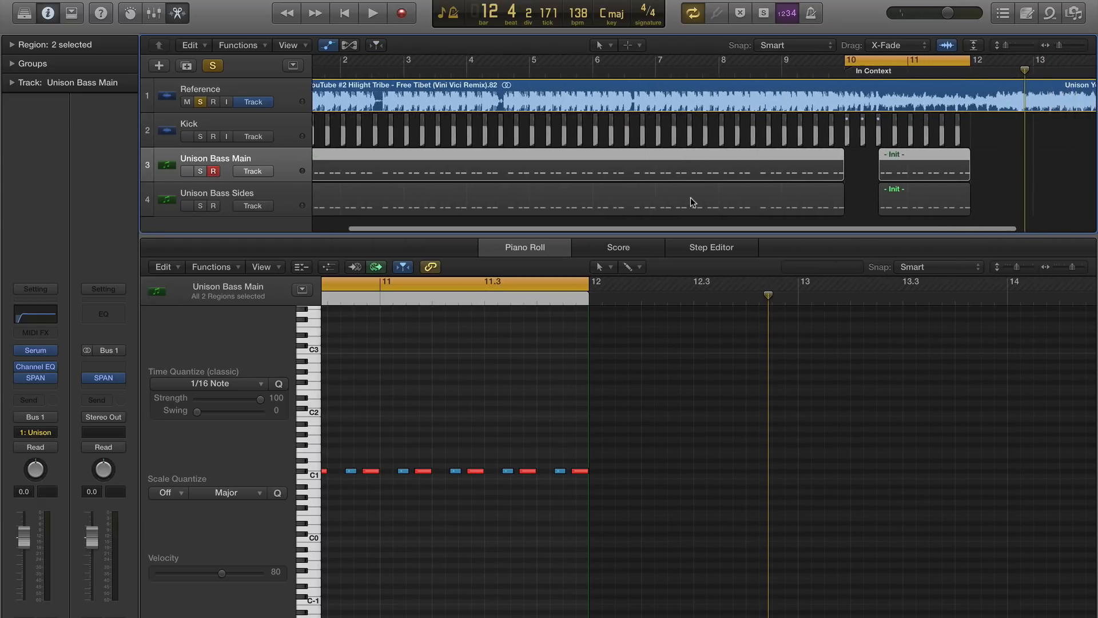
scroll(867, 156, "right", 2)
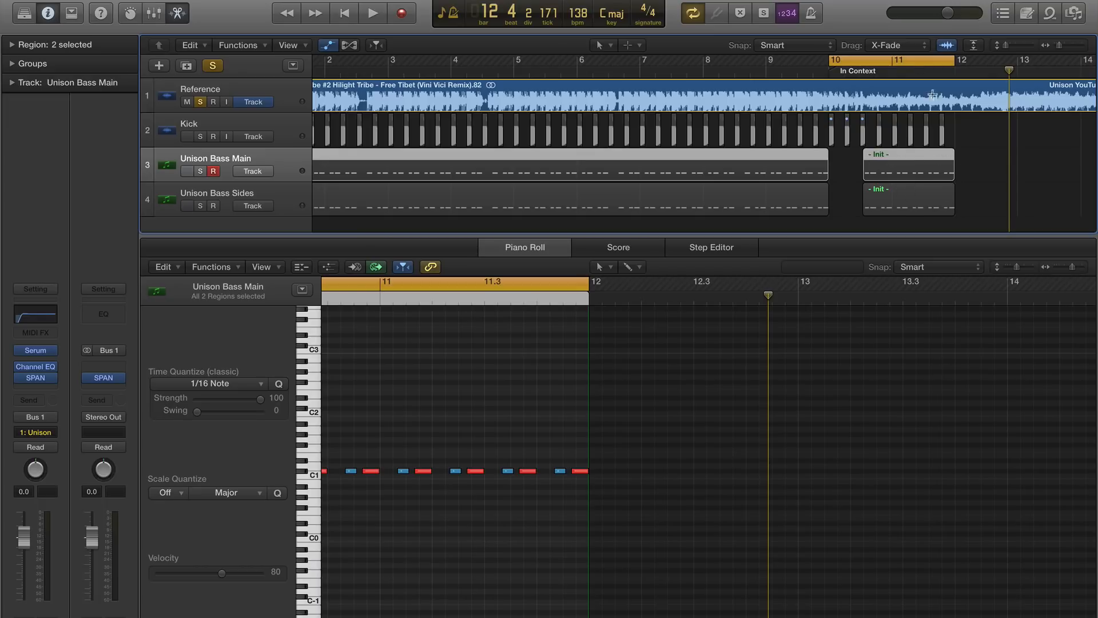
left_click_drag(200, 205, 202, 140)
key("space")
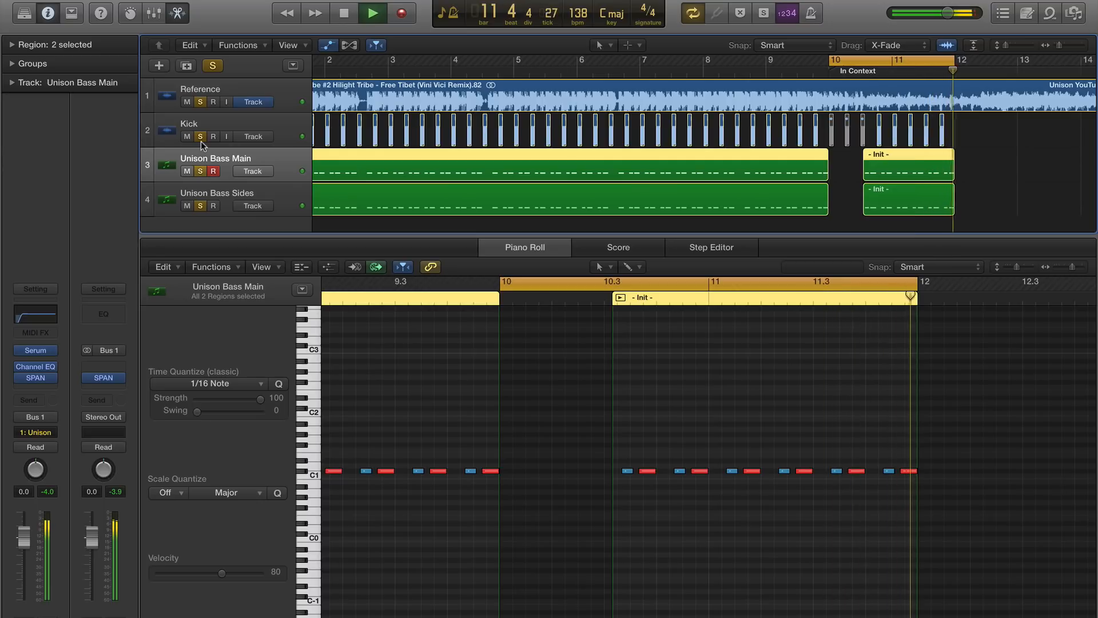
key("space")
Step: Loop bars 1 to 9 instead and play it with the reference song un-soloed
key("c")
key("z")
left_click_drag(321, 60, 592, 70)
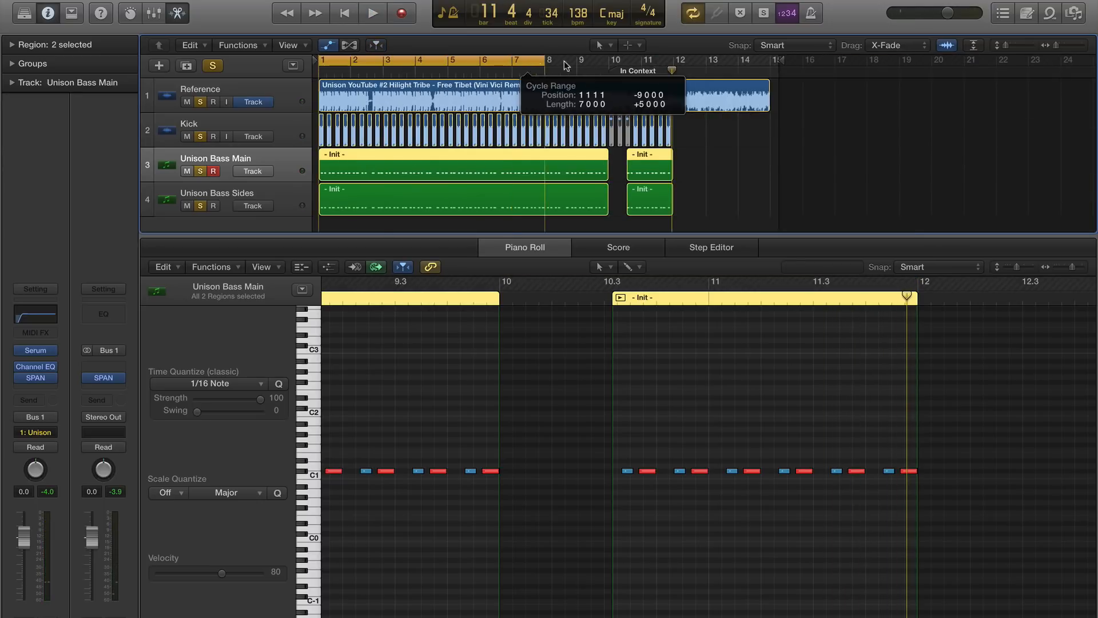
key("z")
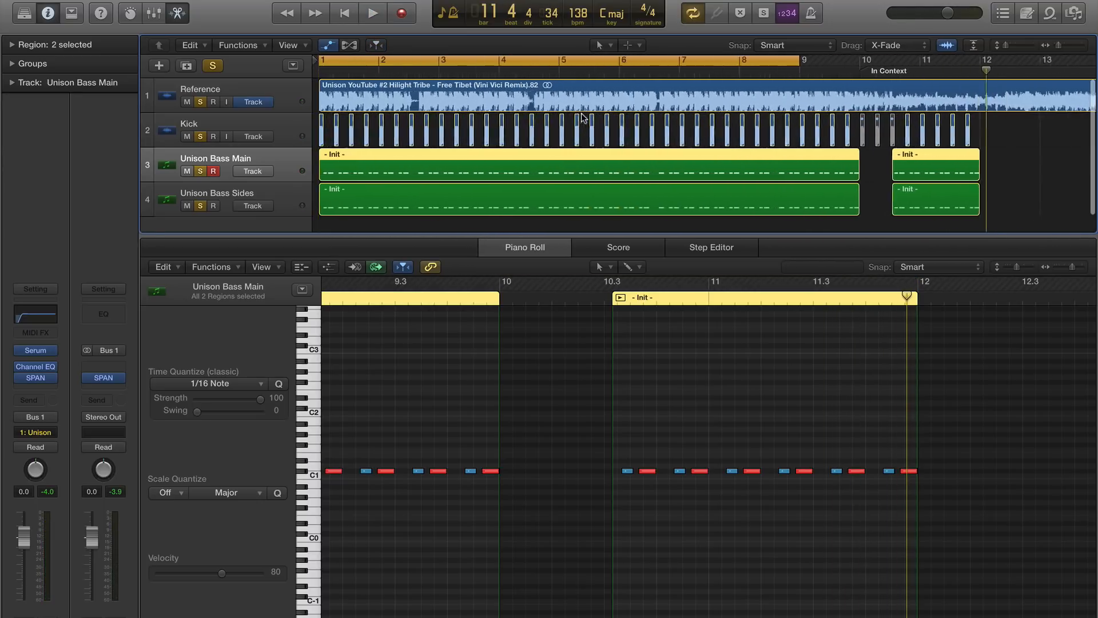
left_click(198, 102)
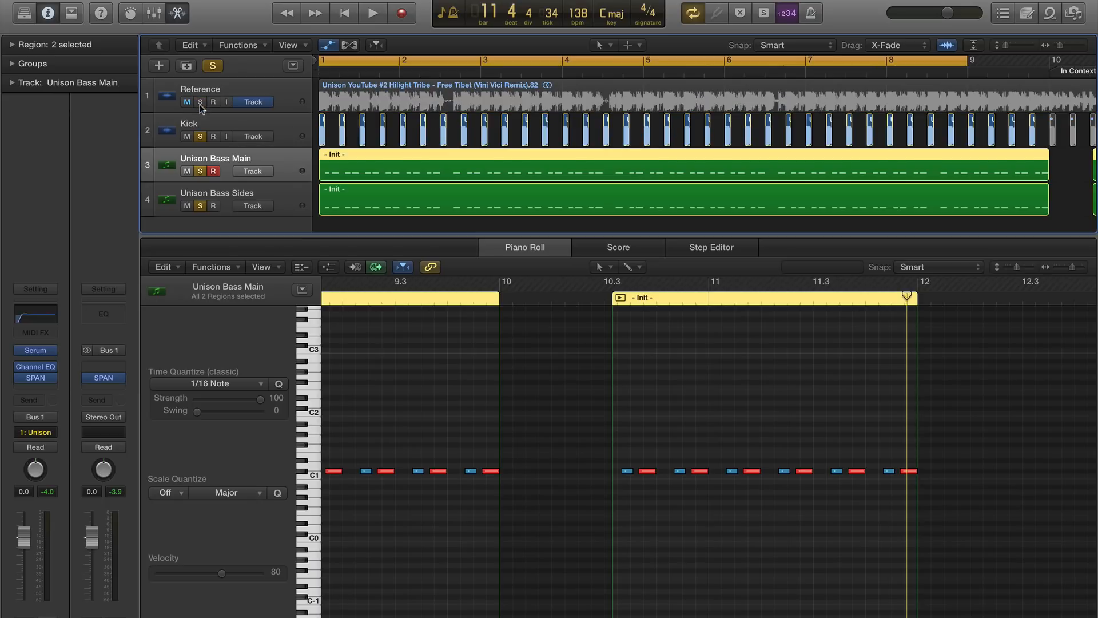
key("space")
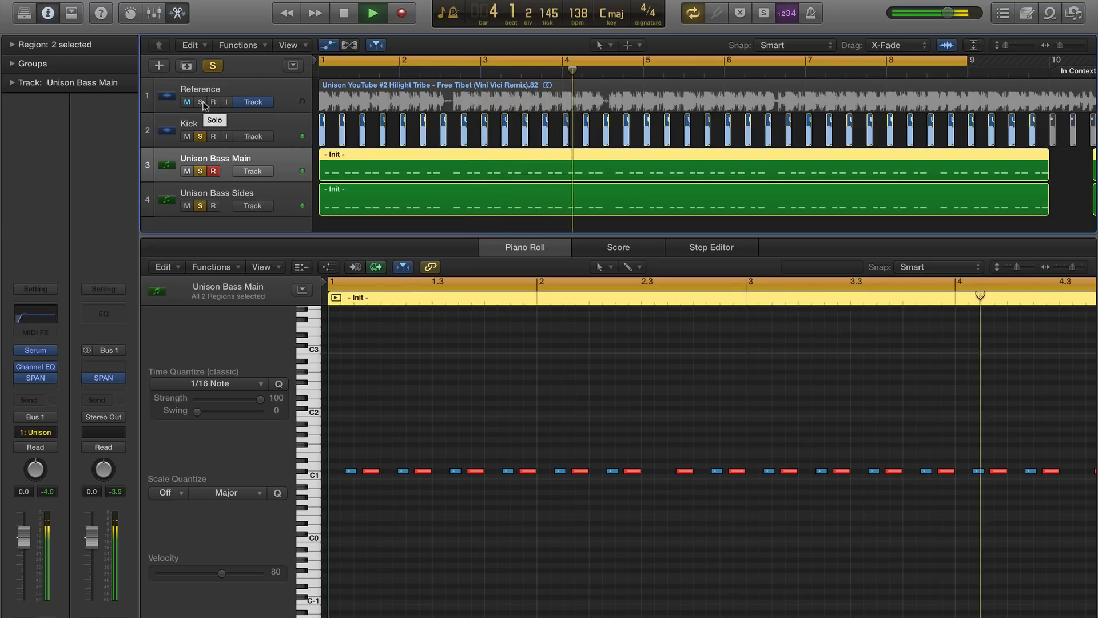
Step: A/B the reference song against the basses by toggling its solo during playback
left_click(201, 102)
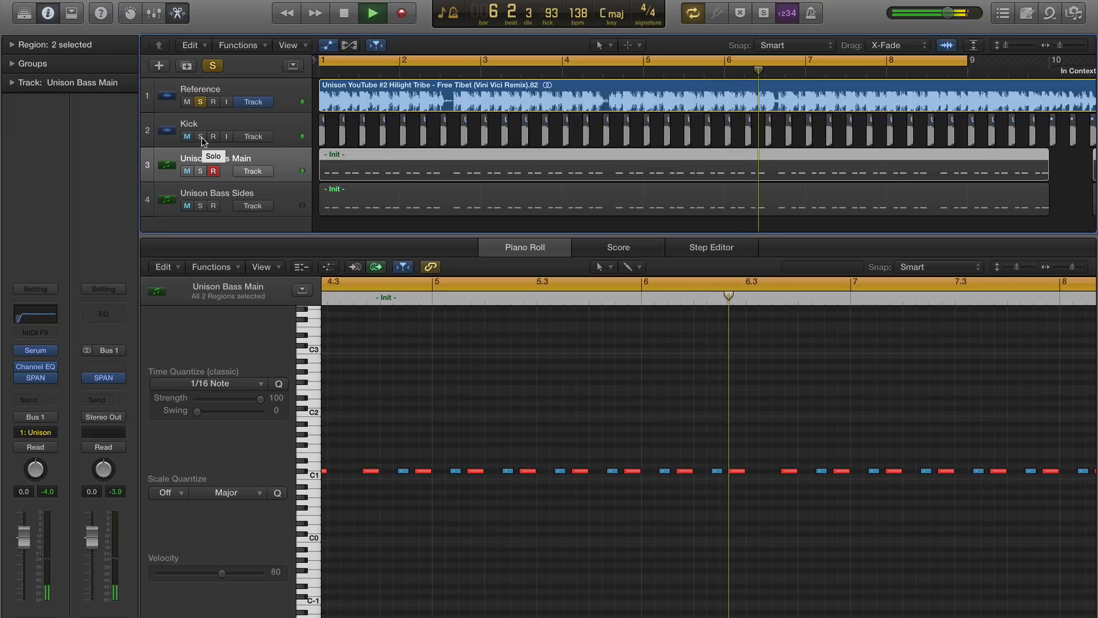
left_click(200, 103)
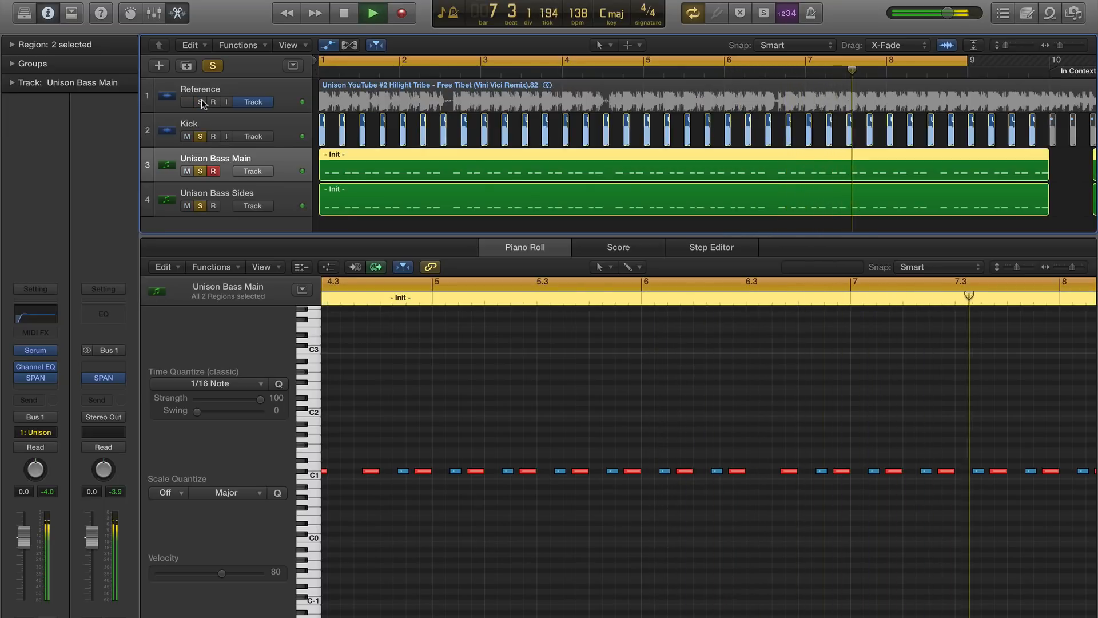
left_click(202, 100)
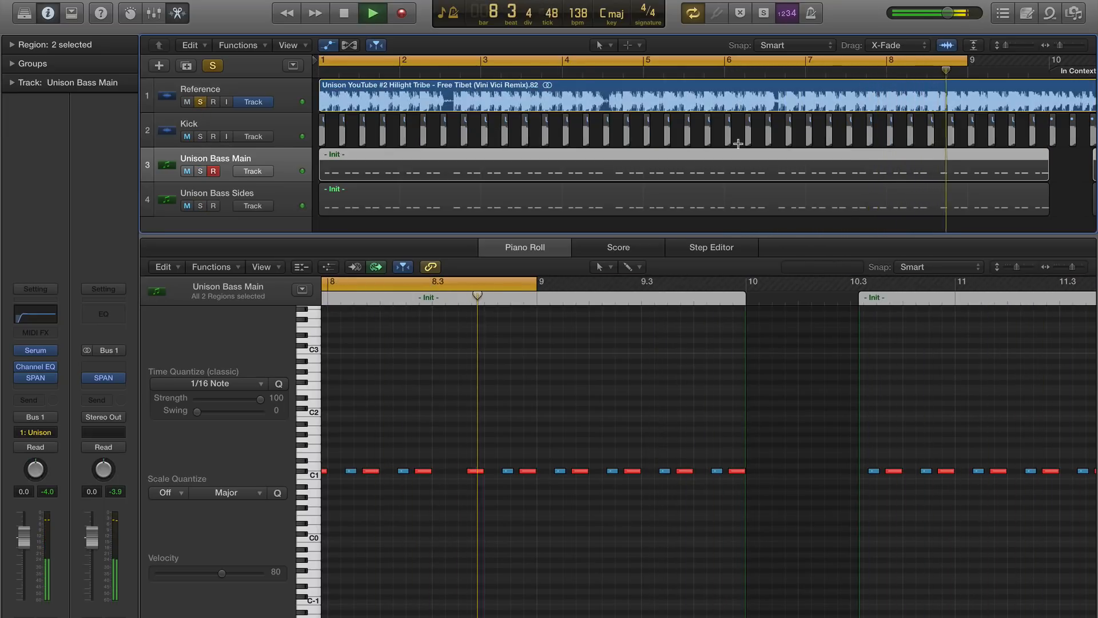
Step: Stop playback, zoom out to bars 1–17, solo the Kick and un-solo the reference song
key("space")
key("super+Left")
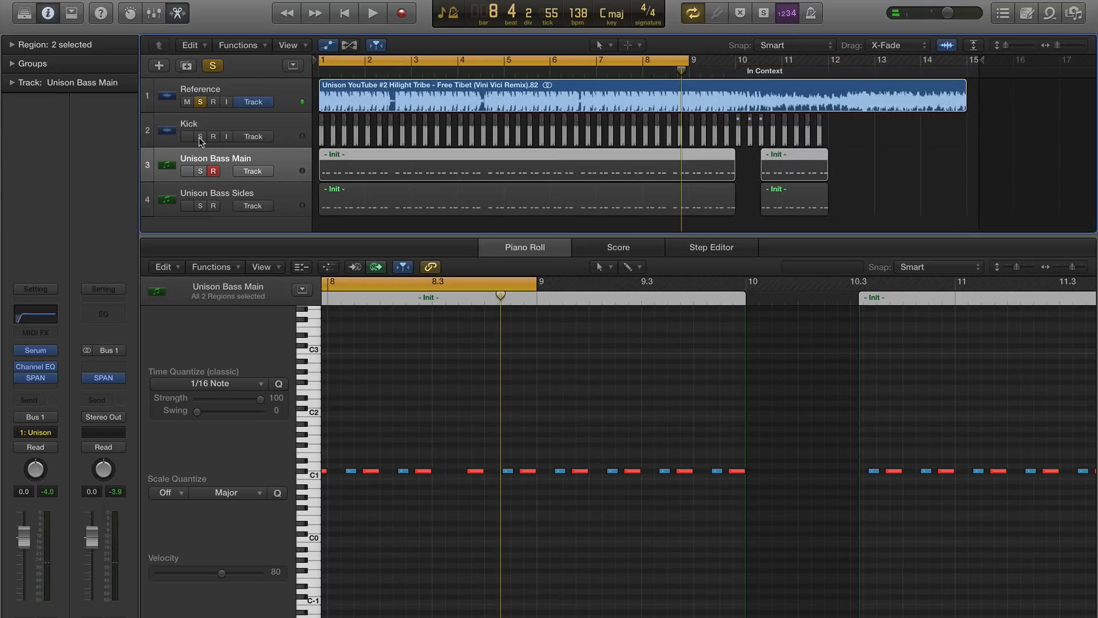
left_click(200, 138)
left_click(201, 104)
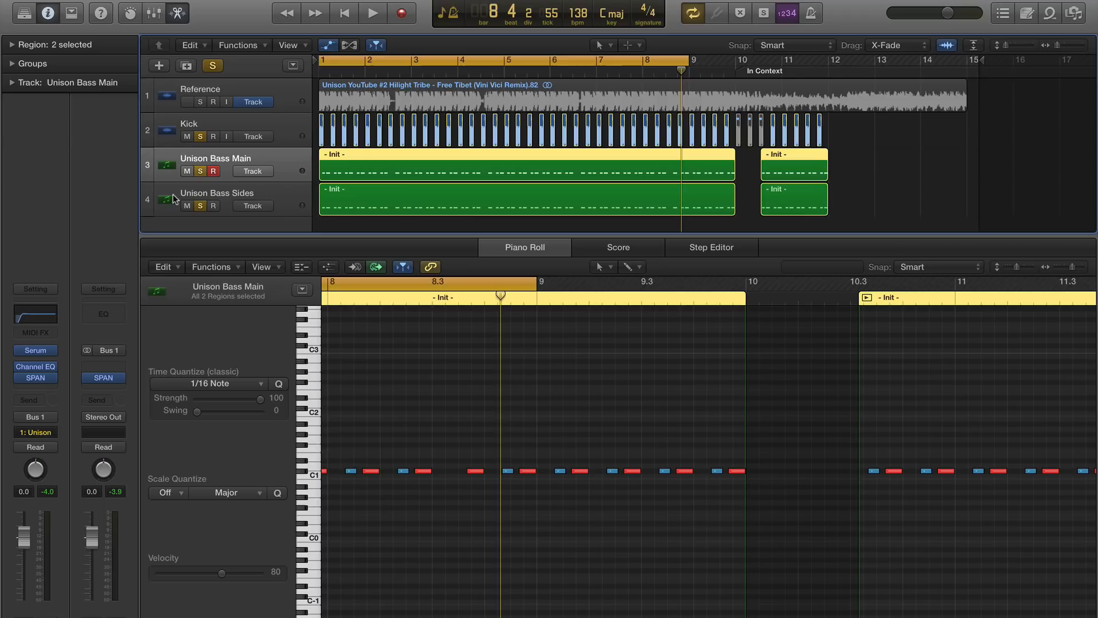
Step: Show the Unison Bass Sides region's notes, then select the Unison Bass Main track
left_click(247, 201)
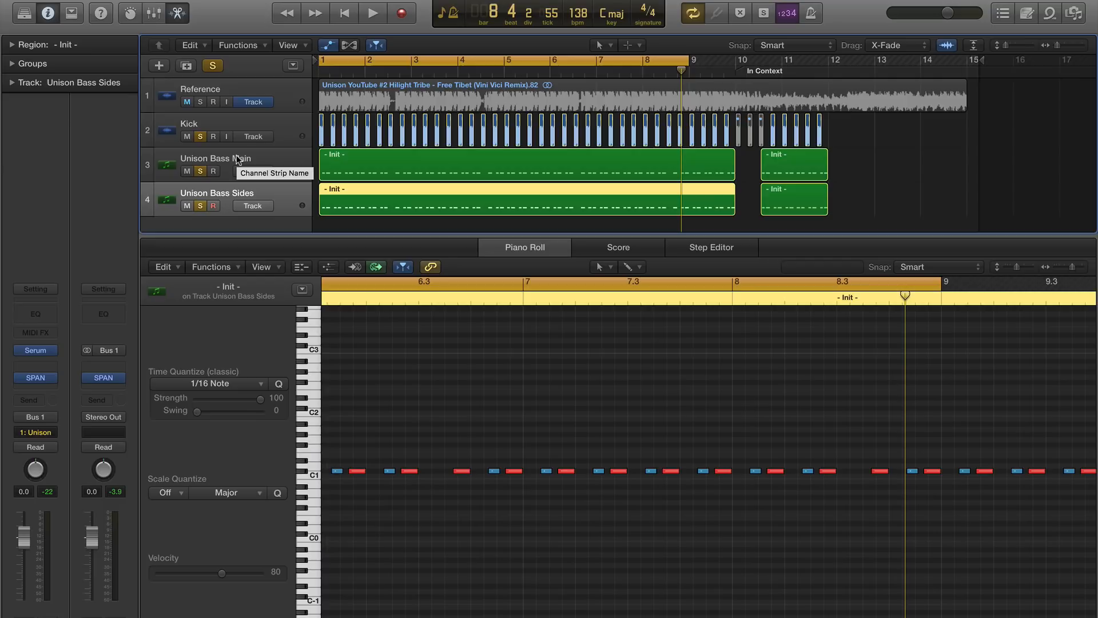
left_click(236, 155)
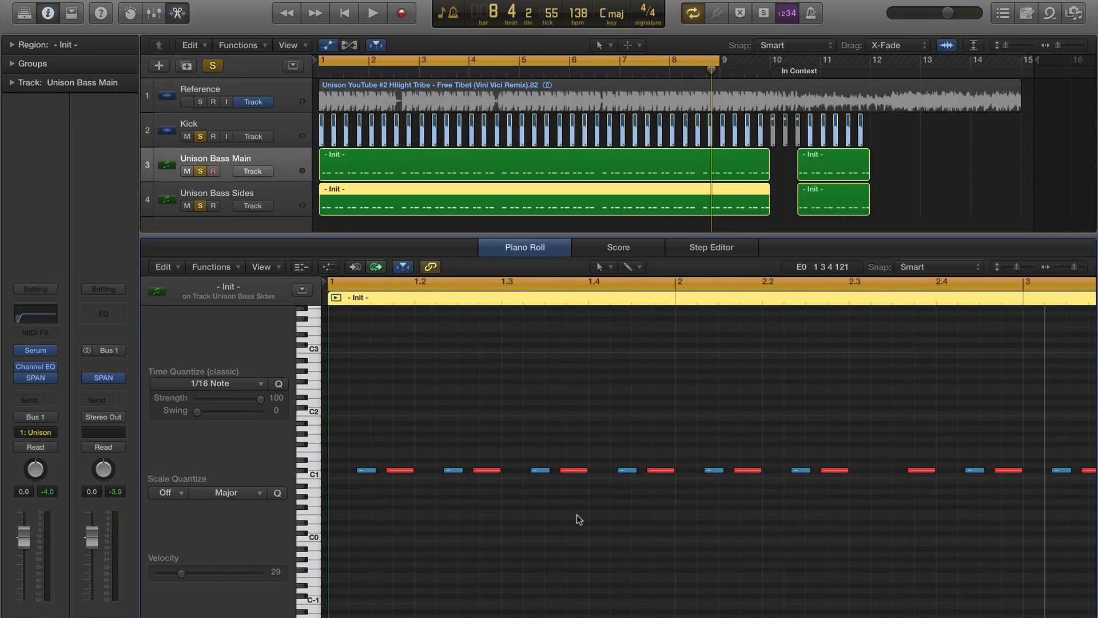
Step: Quantize the first two Unison Bass Sides notes to 1/8 triplets (1/12)
key("super+Right")
key("super+Right")
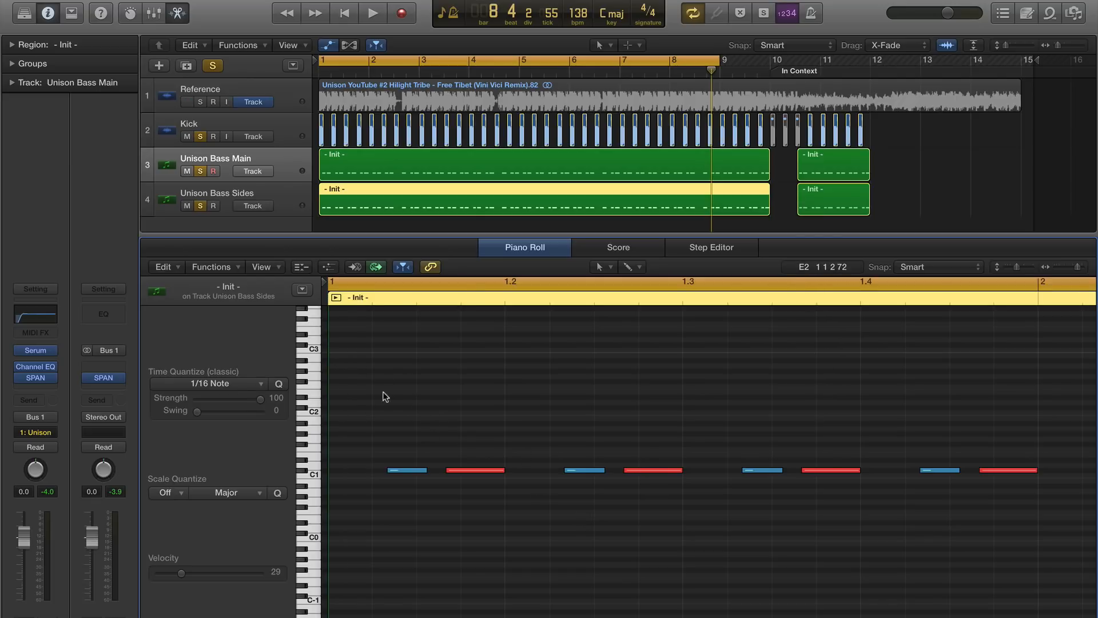
left_click_drag(383, 392, 474, 567)
left_click(215, 383)
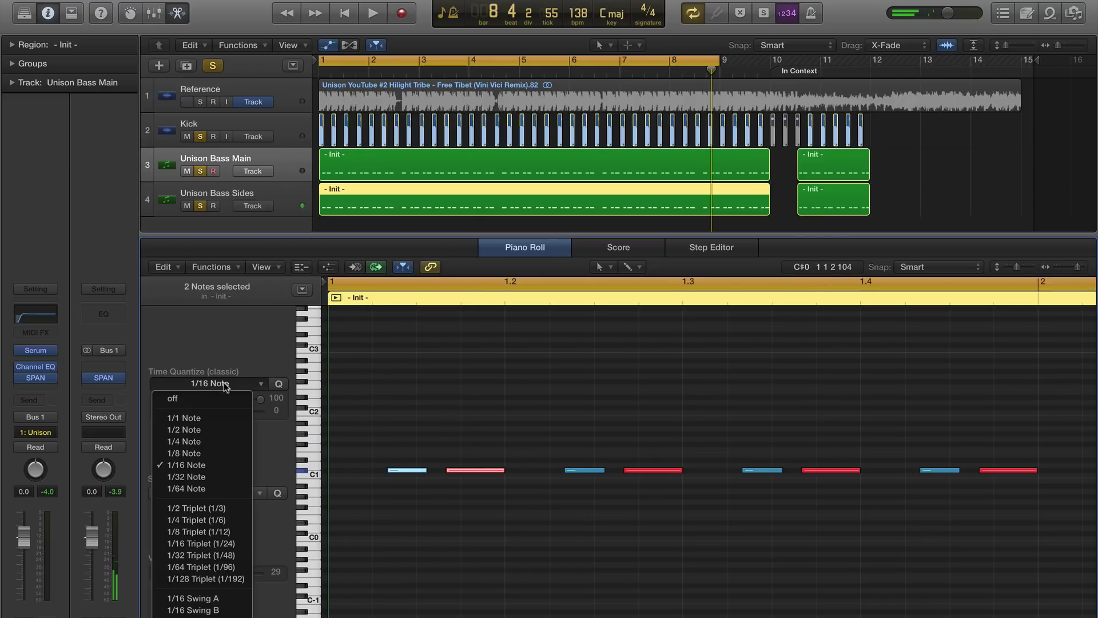
left_click(232, 539)
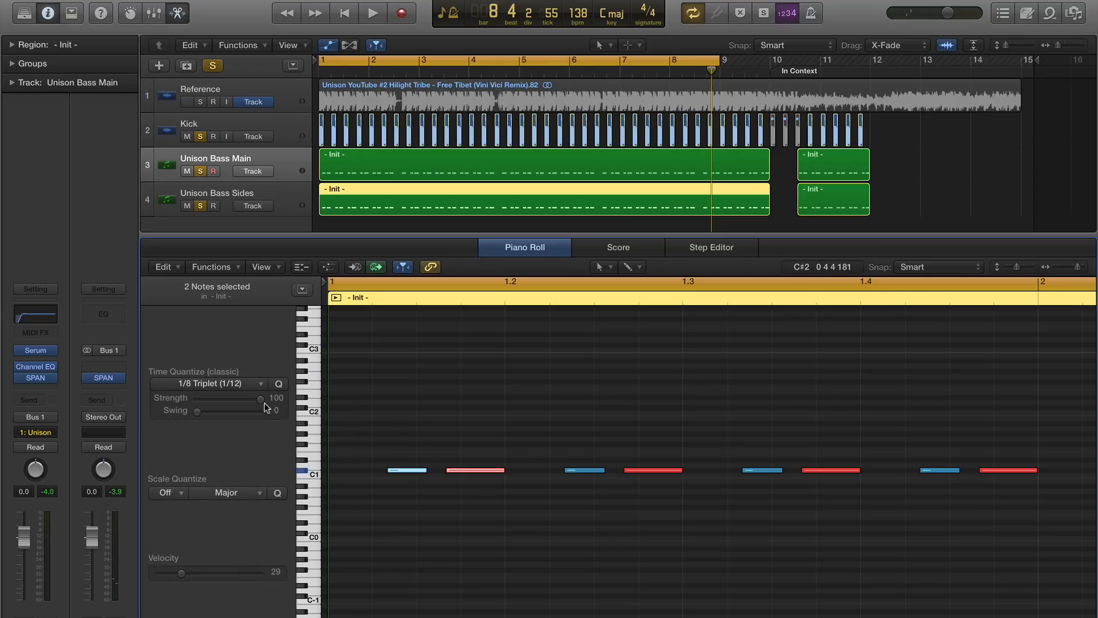
left_click(391, 402)
Step: Audition the result, check a note's pitch and velocity, and play again from bar 1
key("space")
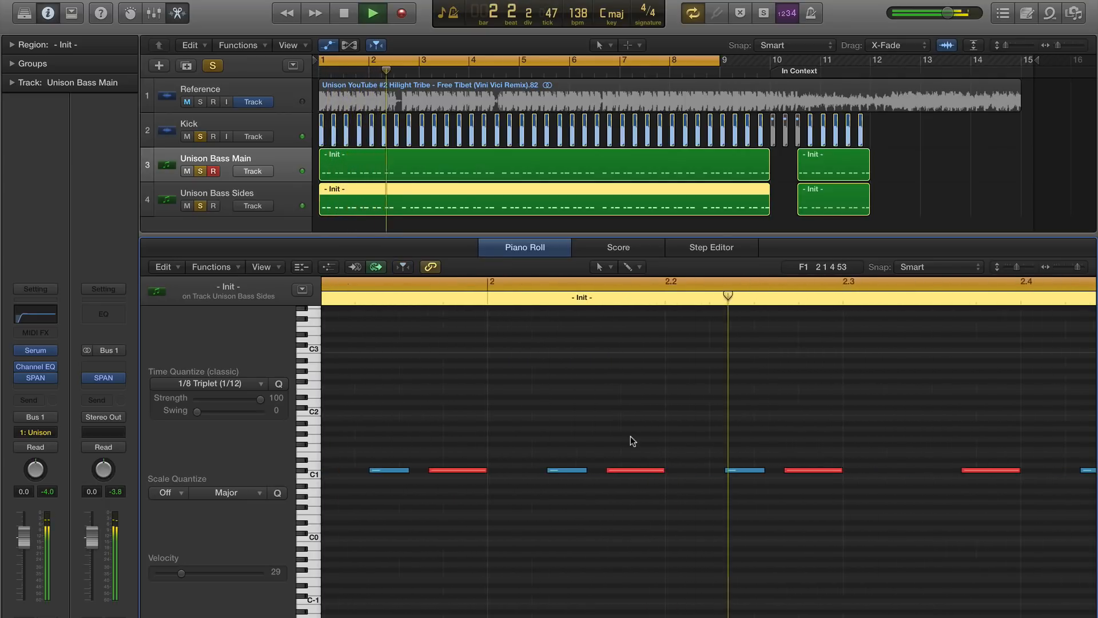
key("space")
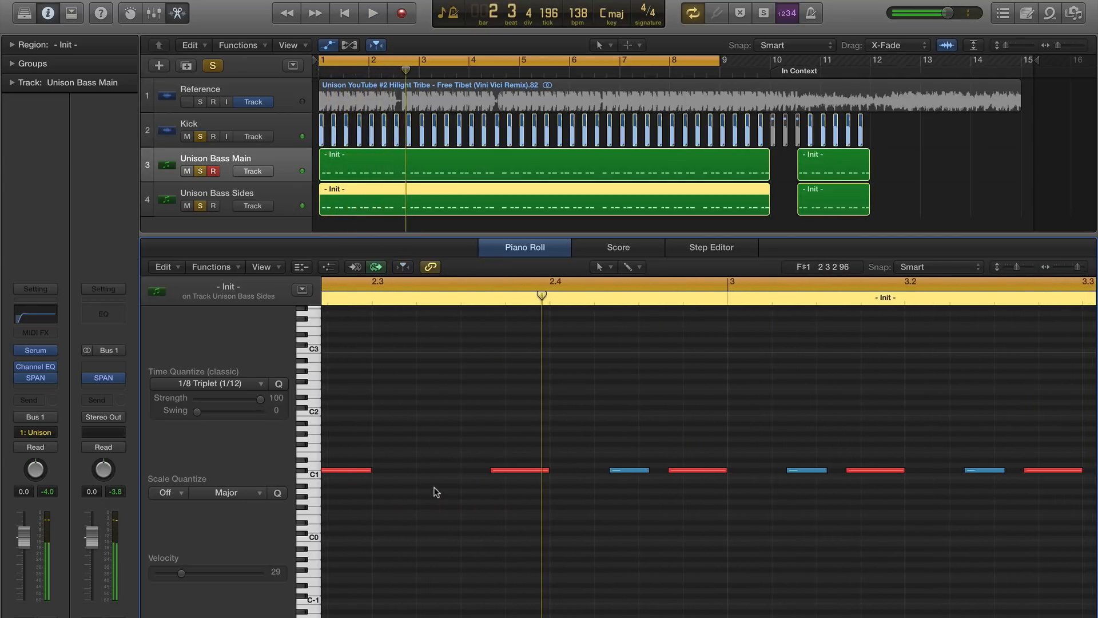
key("super+Left")
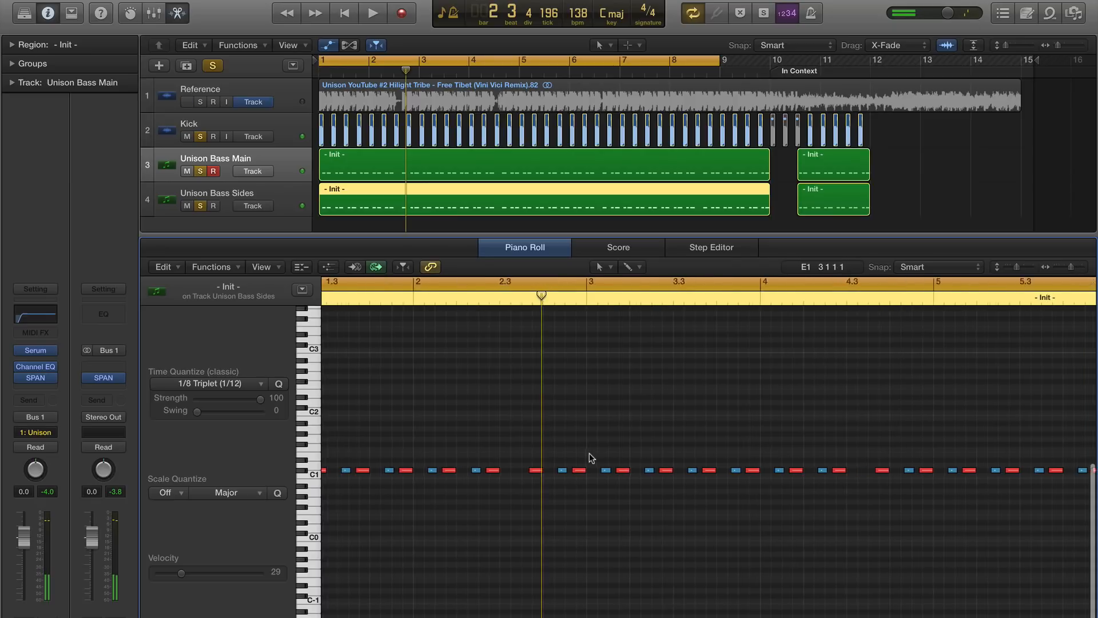
key("super+Left")
key("super+Left")
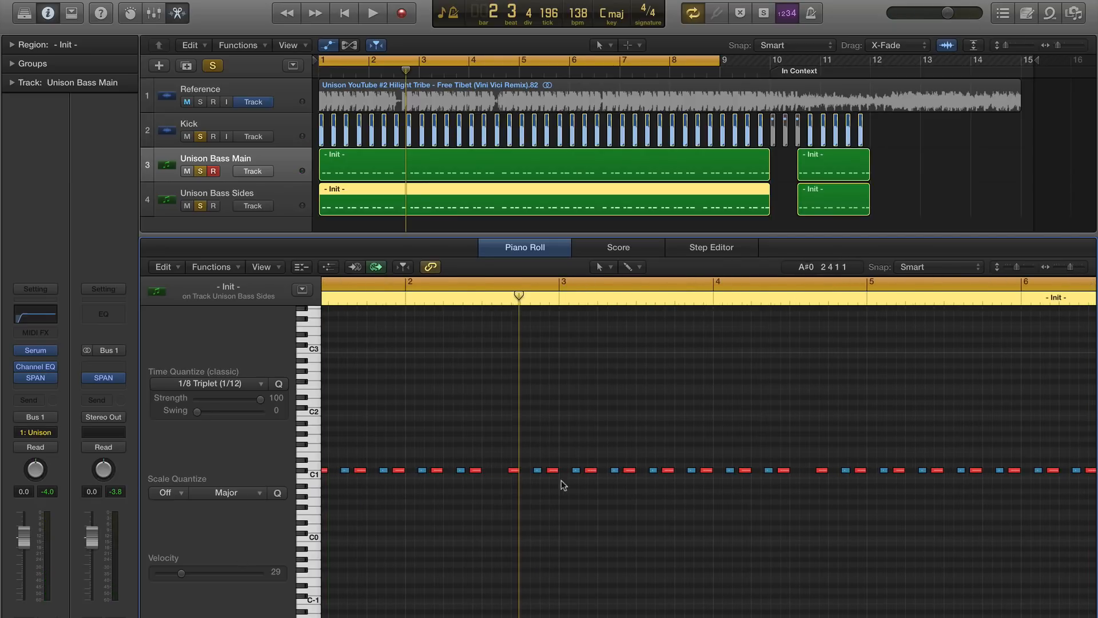
left_click(632, 471)
key("Return")
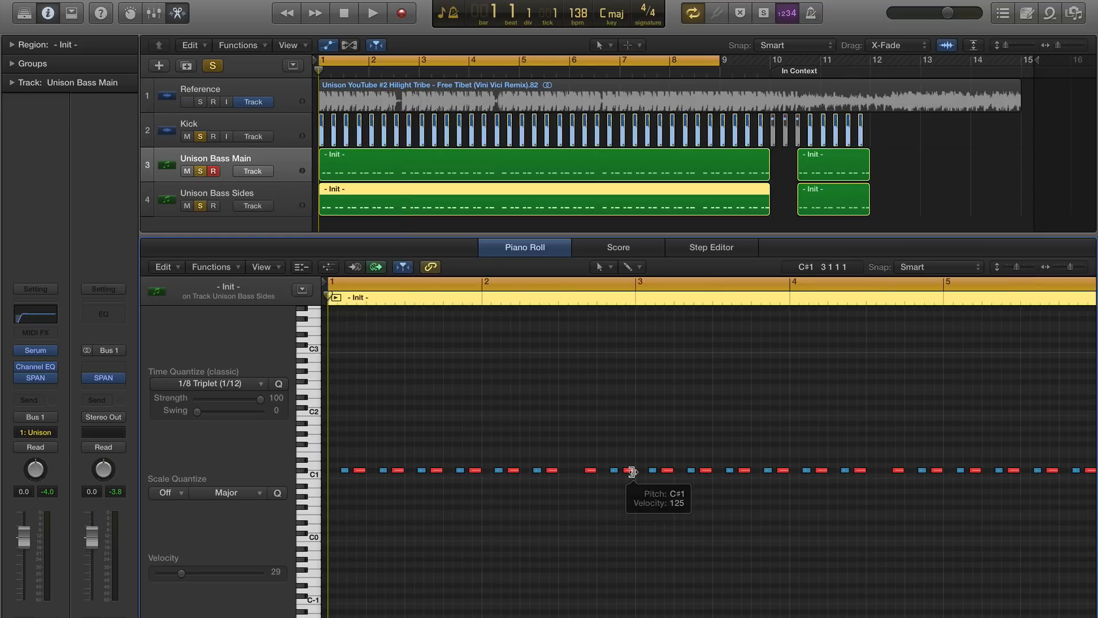
key("space")
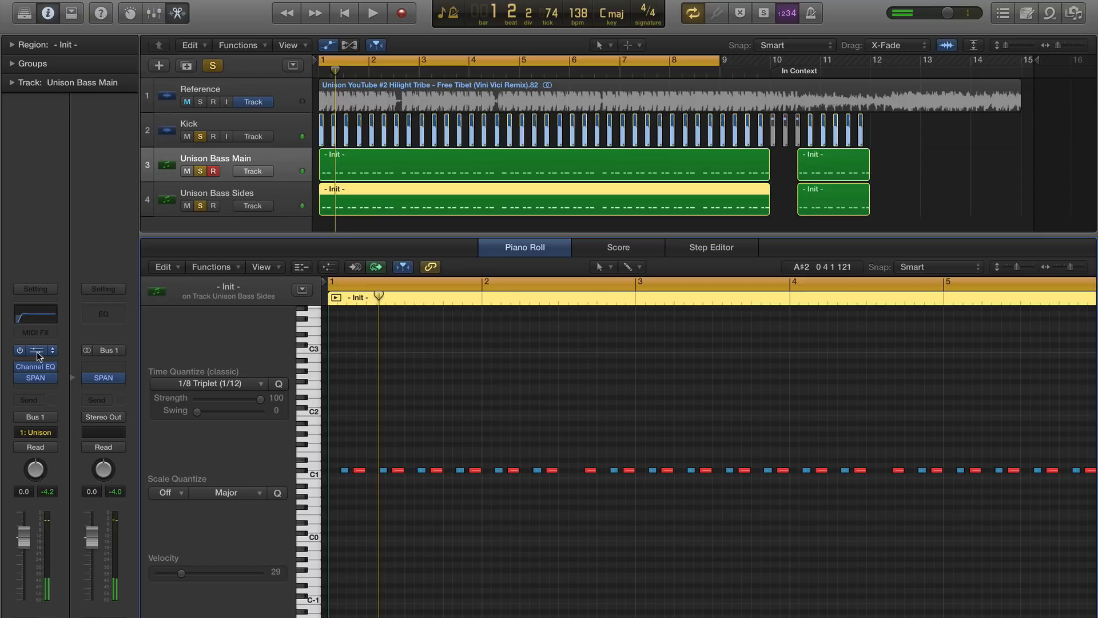
Step: Load Serum's Init preset, pull the sides track's fader fully down and select Unison Bass Main
left_click(37, 352)
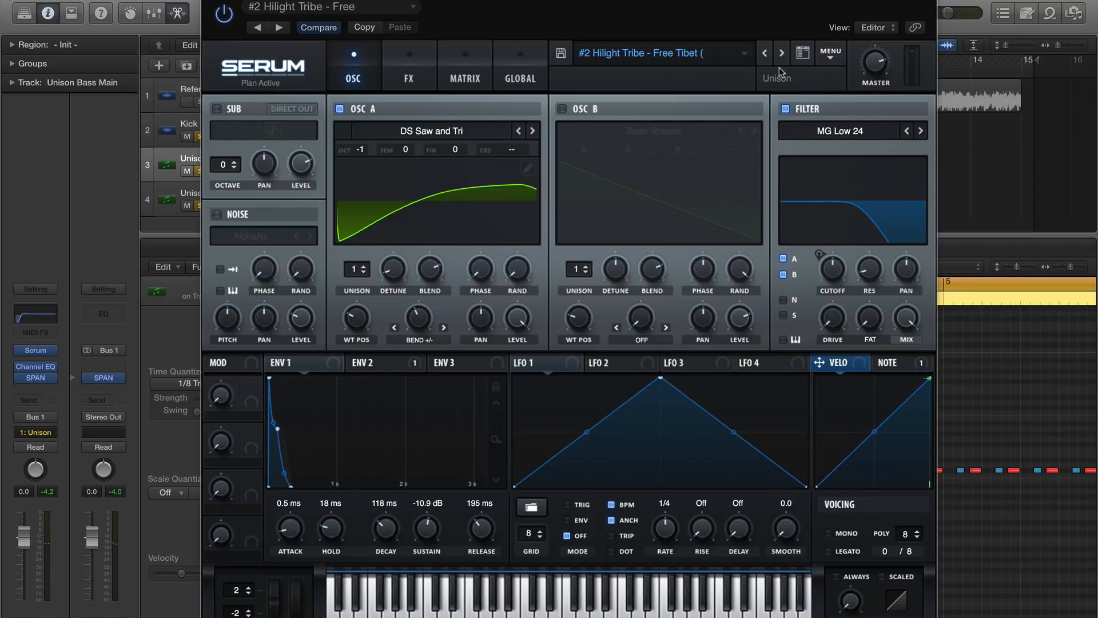
left_click(824, 60)
left_click(856, 118)
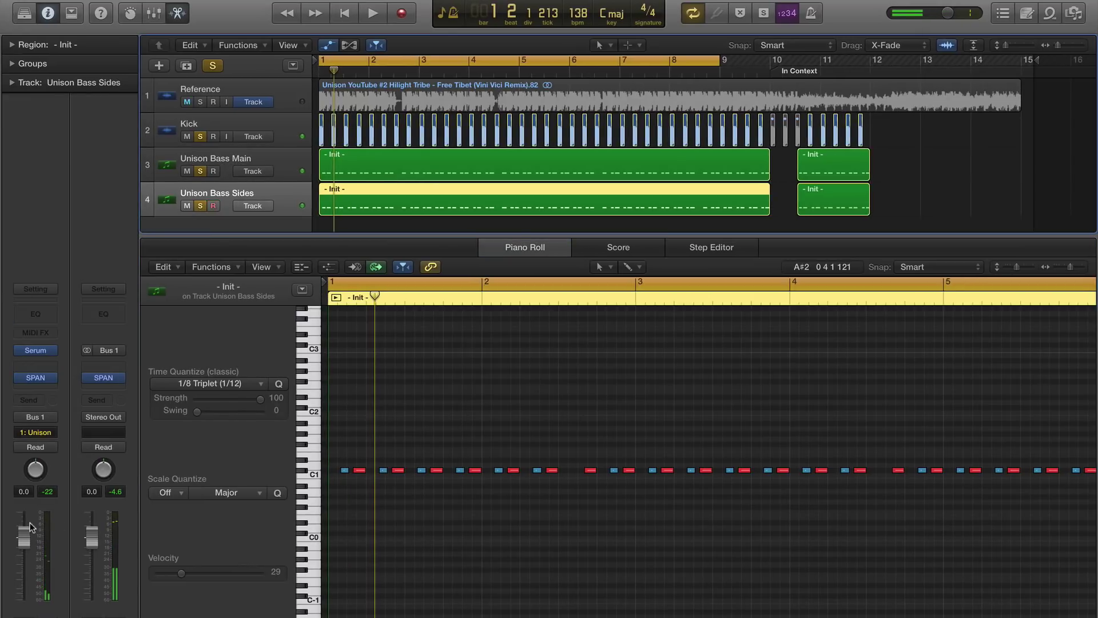
left_click_drag(29, 523, 29, 596)
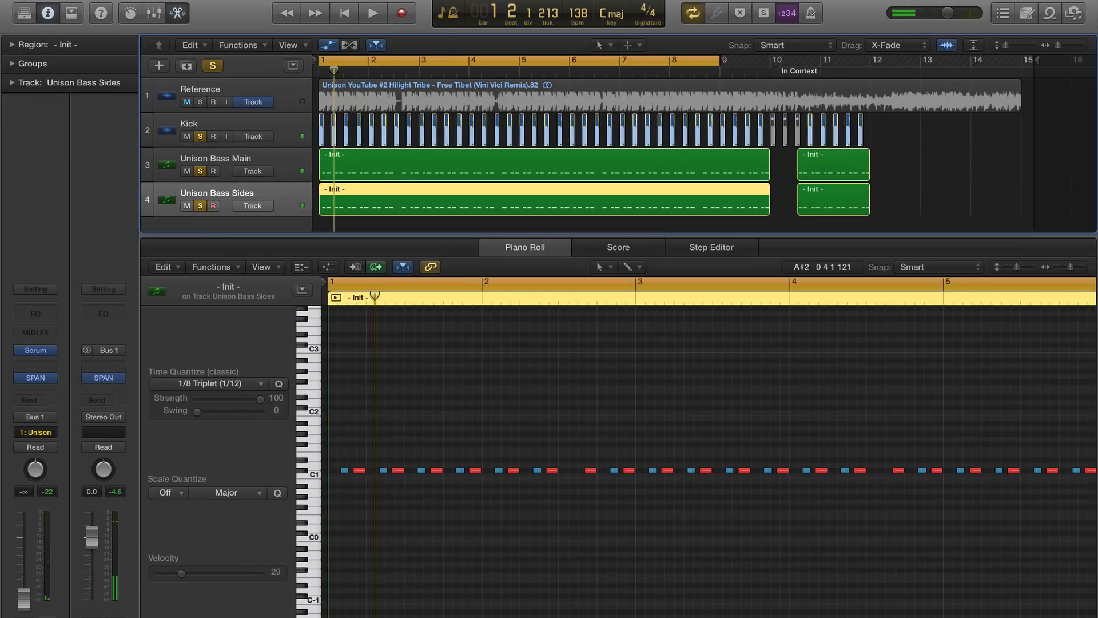
left_click(230, 166)
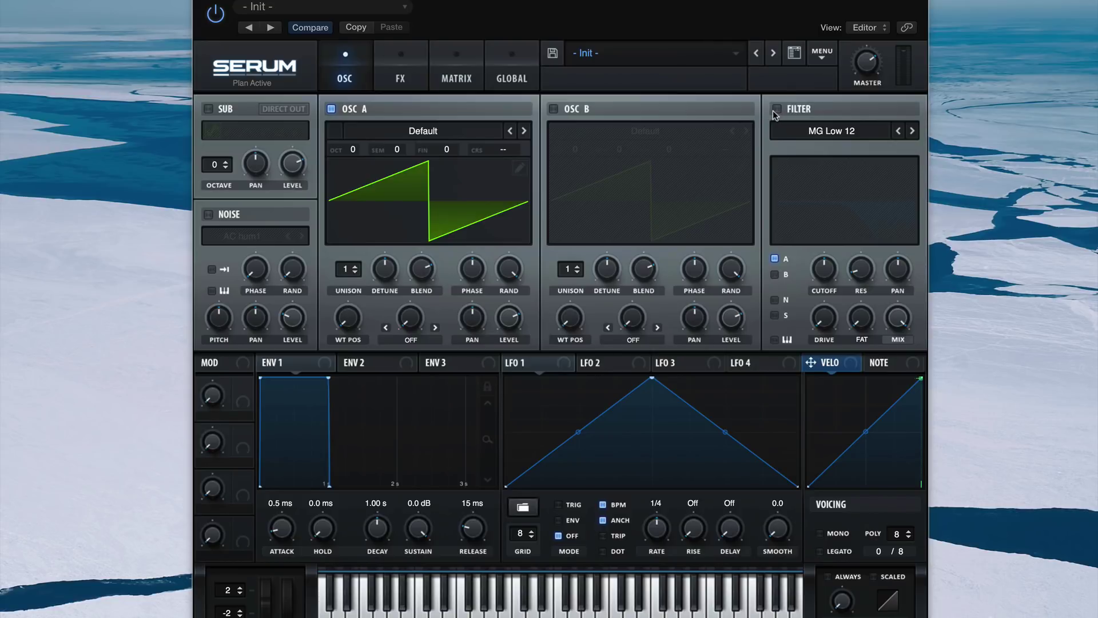
Step: Enable the MG Low 24 low-pass filter and route ENV 2 to its cutoff
left_click(776, 109)
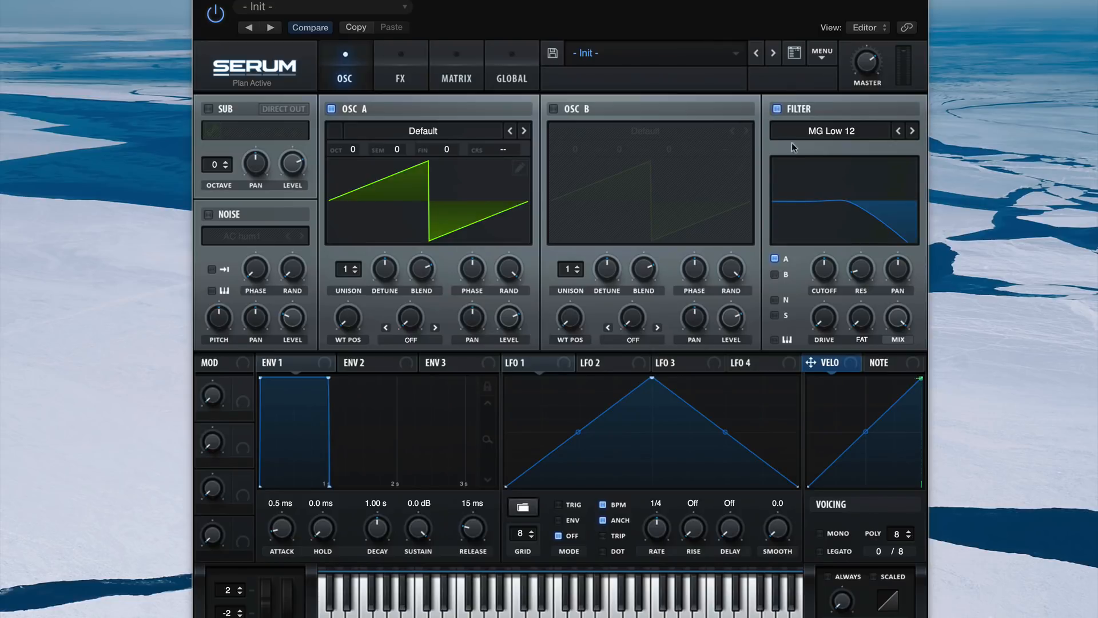
left_click(912, 132)
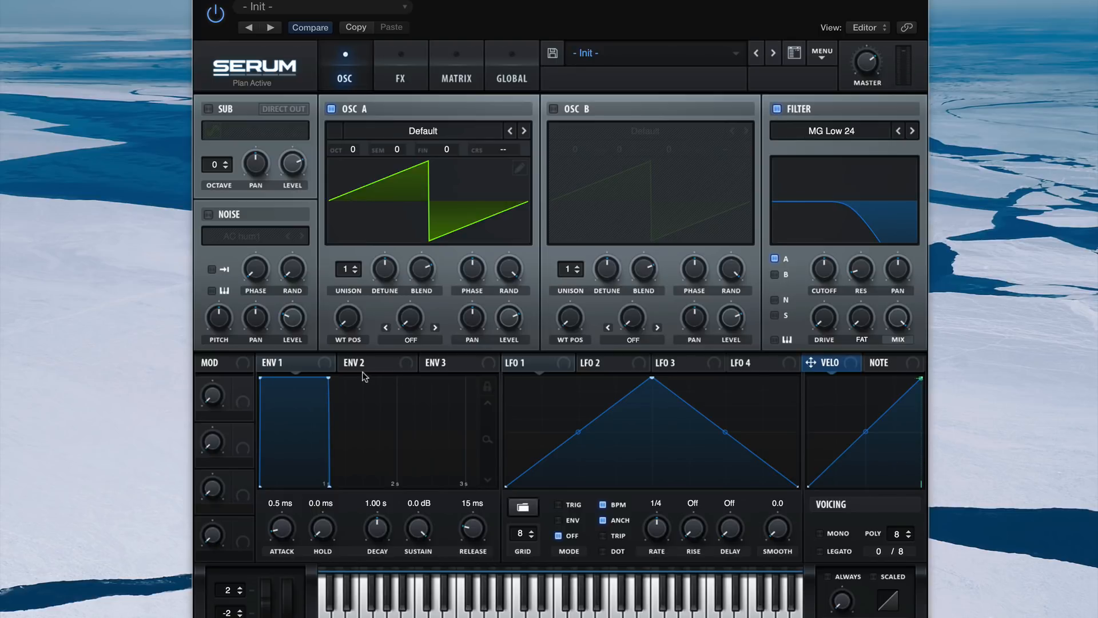
left_click(378, 364)
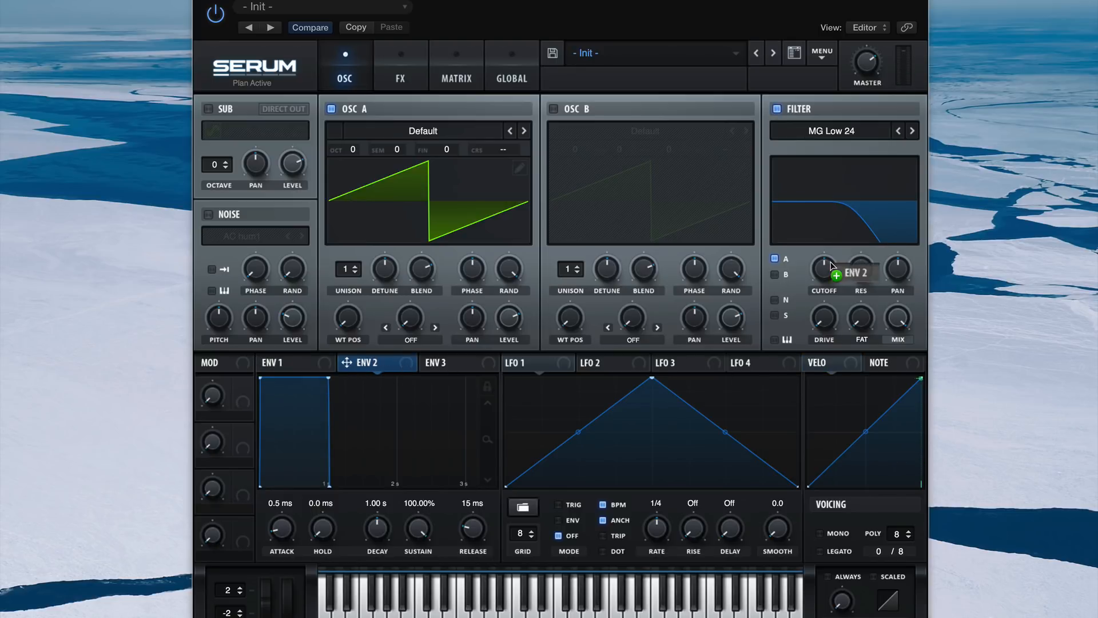
left_click_drag(406, 367, 823, 276)
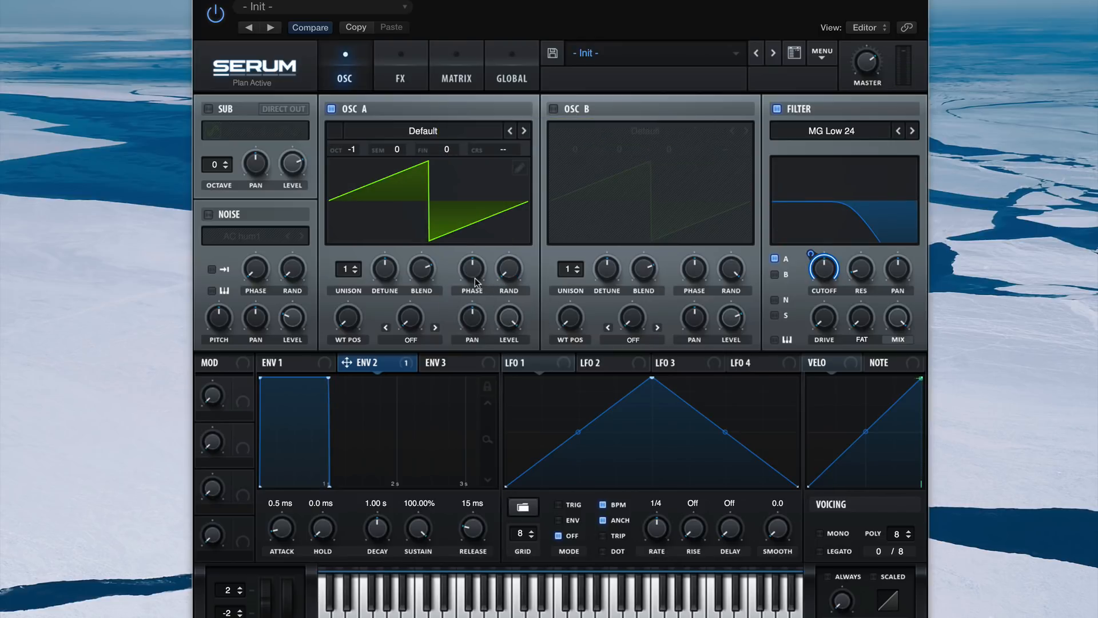
Step: Set oscillator A's start phase to 0 and random phase to about 98%
left_click_drag(476, 282, 506, 535)
left_click(513, 272)
mouse_move(512, 267)
left_mouse_down()
mouse_move(513, 225)
mouse_move(531, 371)
left_mouse_up()
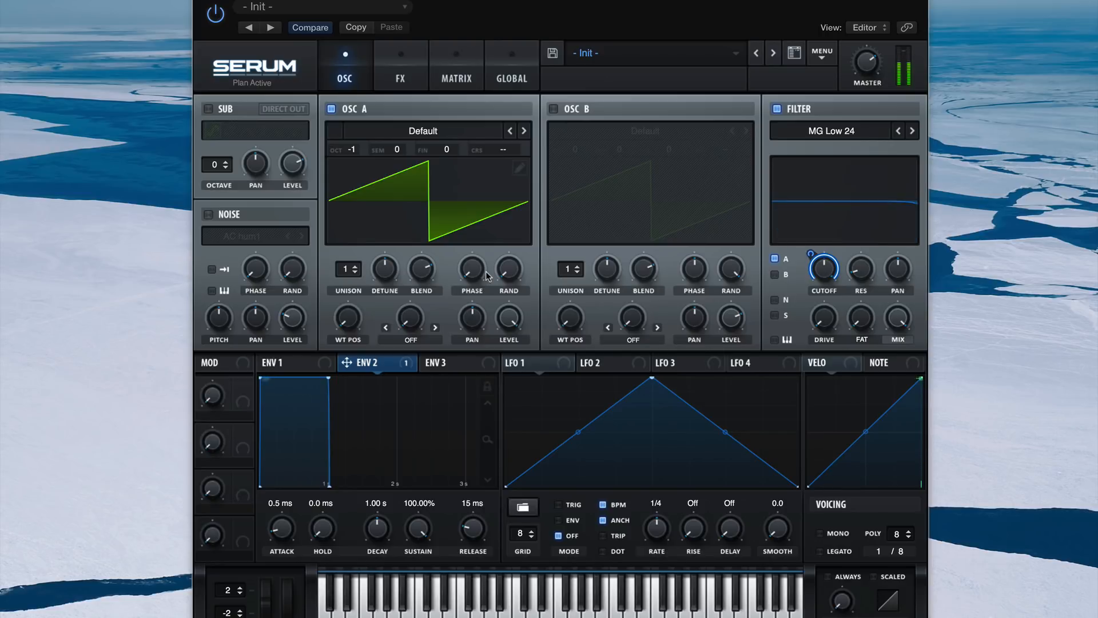
Step: Step through wavetables to land oscillator A on DS Saw and Tri
left_click(525, 131)
left_click(526, 132)
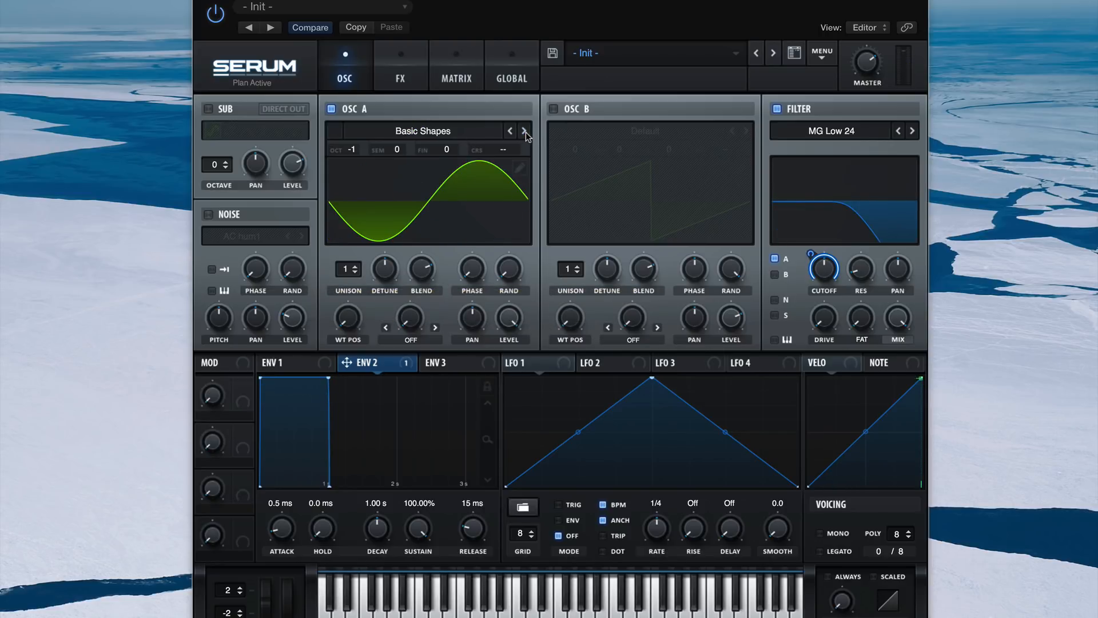
left_click(510, 131)
left_click(526, 132)
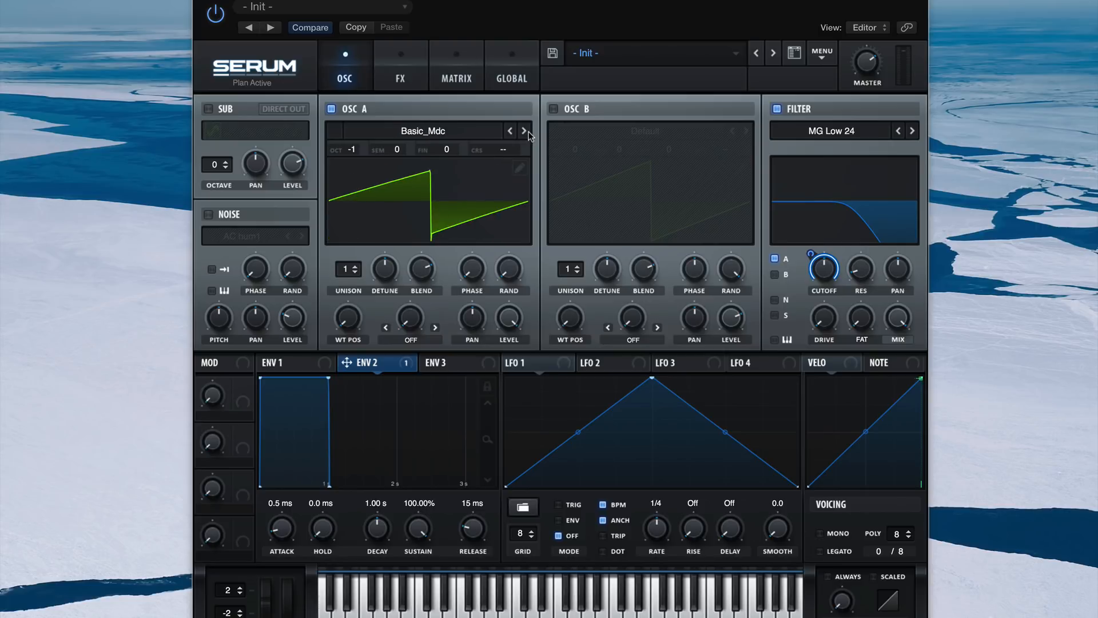
left_click(525, 131)
left_click(526, 132)
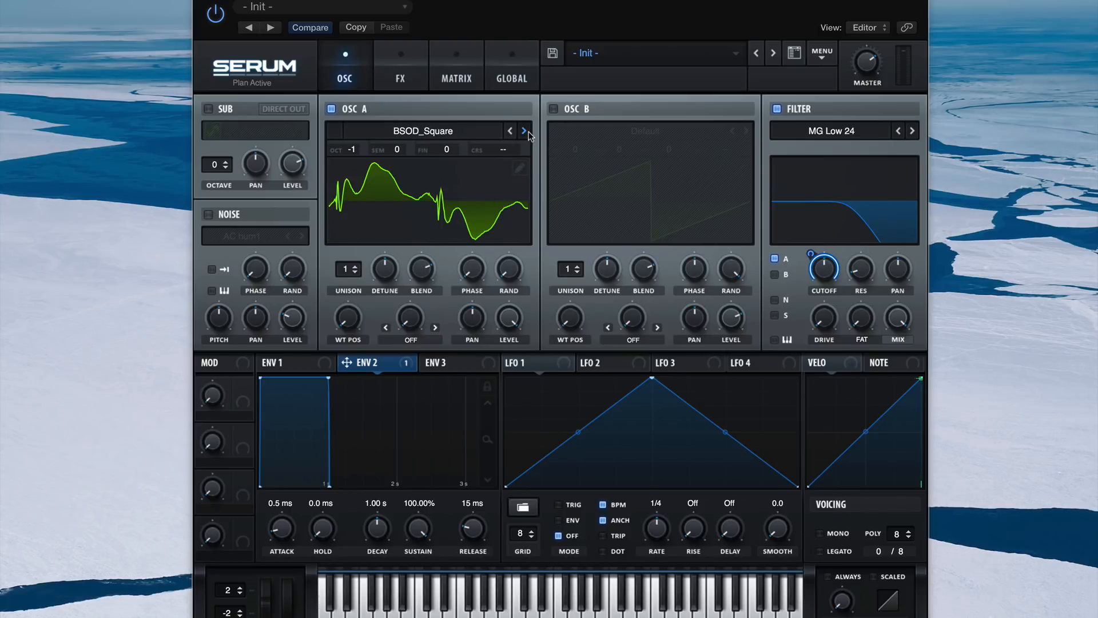
left_click(526, 131)
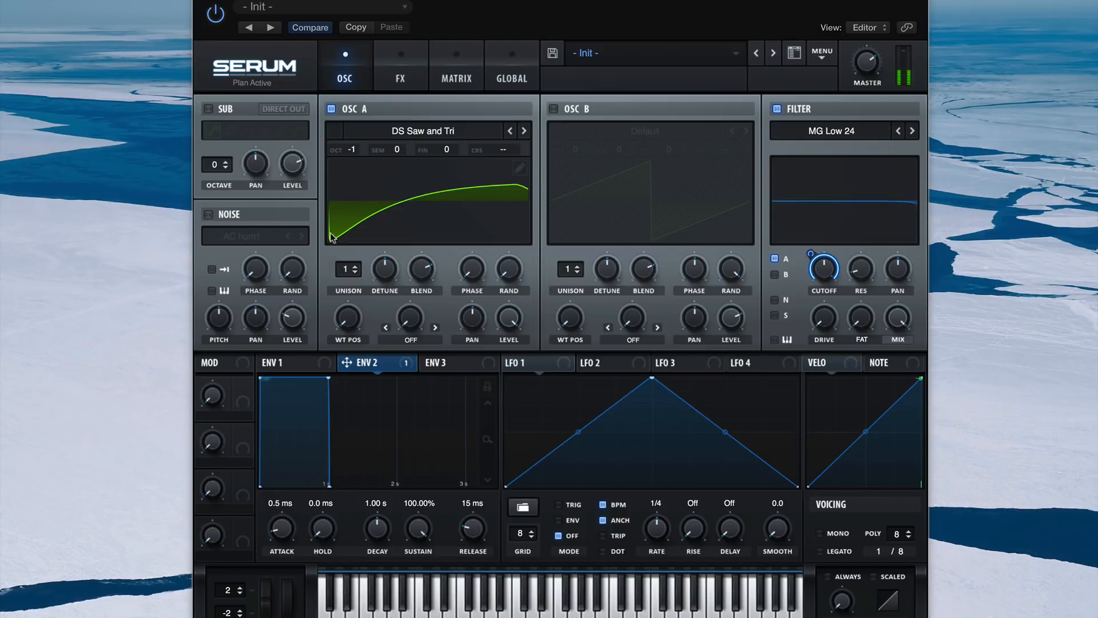
Step: Give oscillator A the Bend +/- warp mode at about -17%
left_click(411, 339)
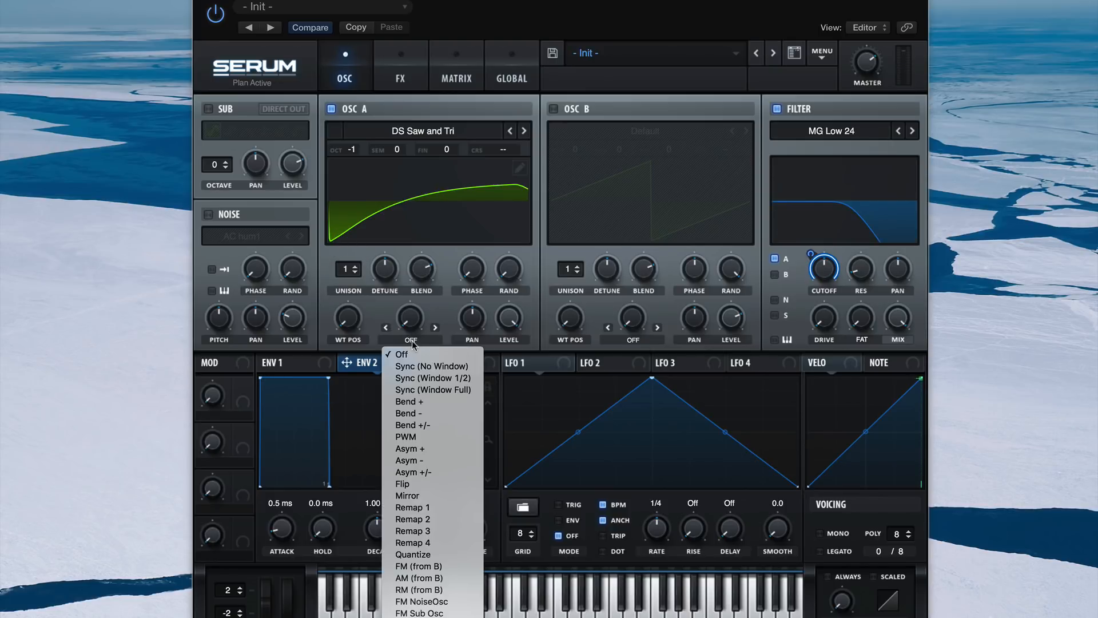
left_click(440, 425)
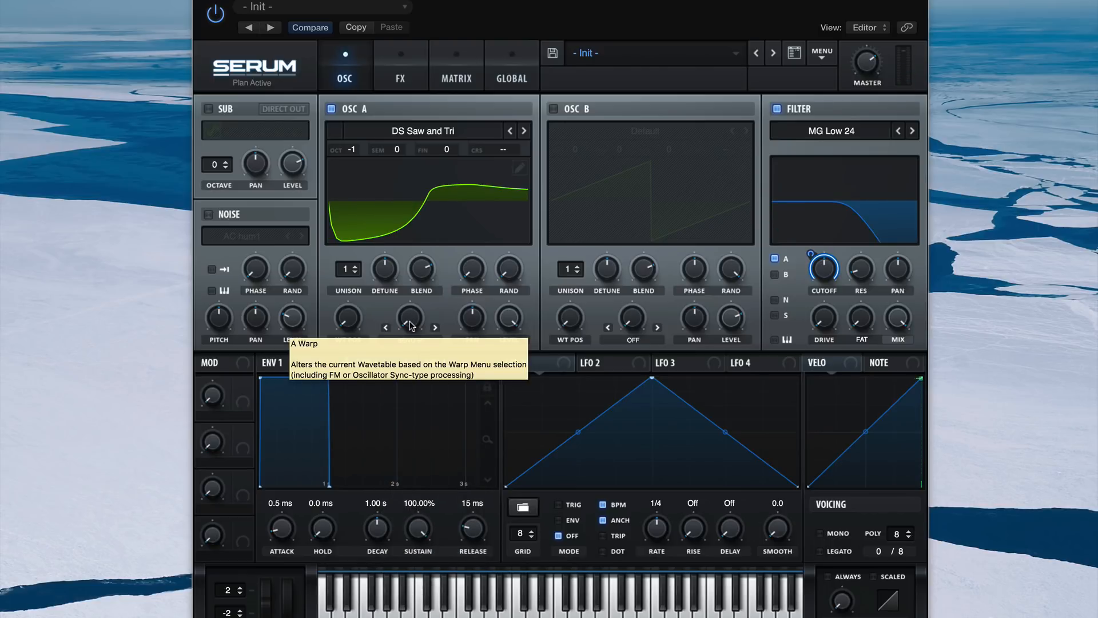
left_click_drag(410, 326, 406, 265)
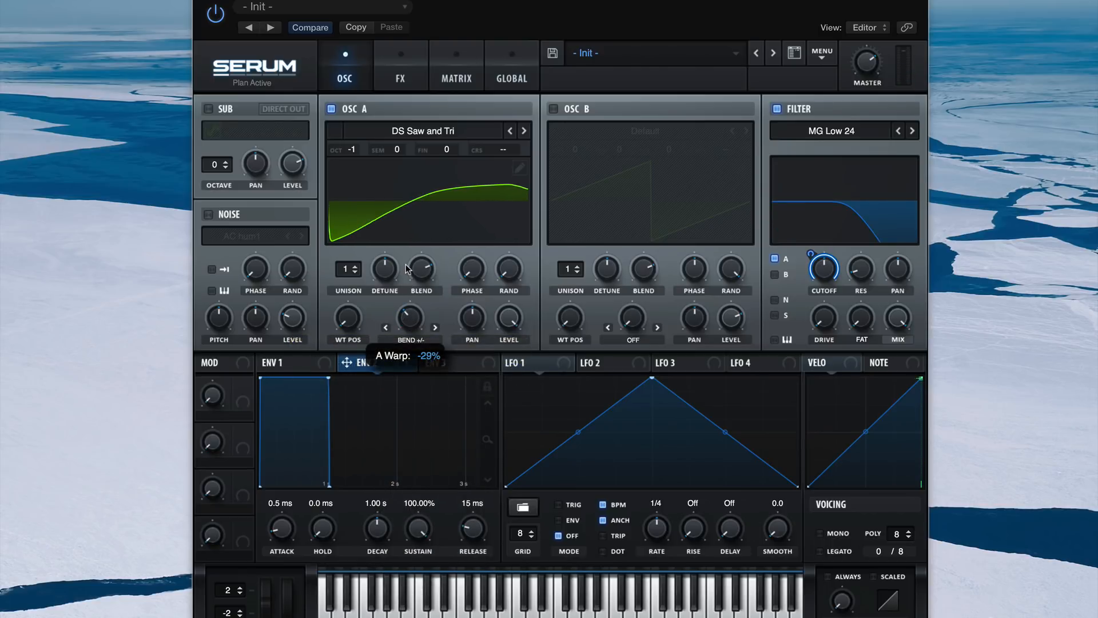
left_click_drag(406, 269, 419, 312)
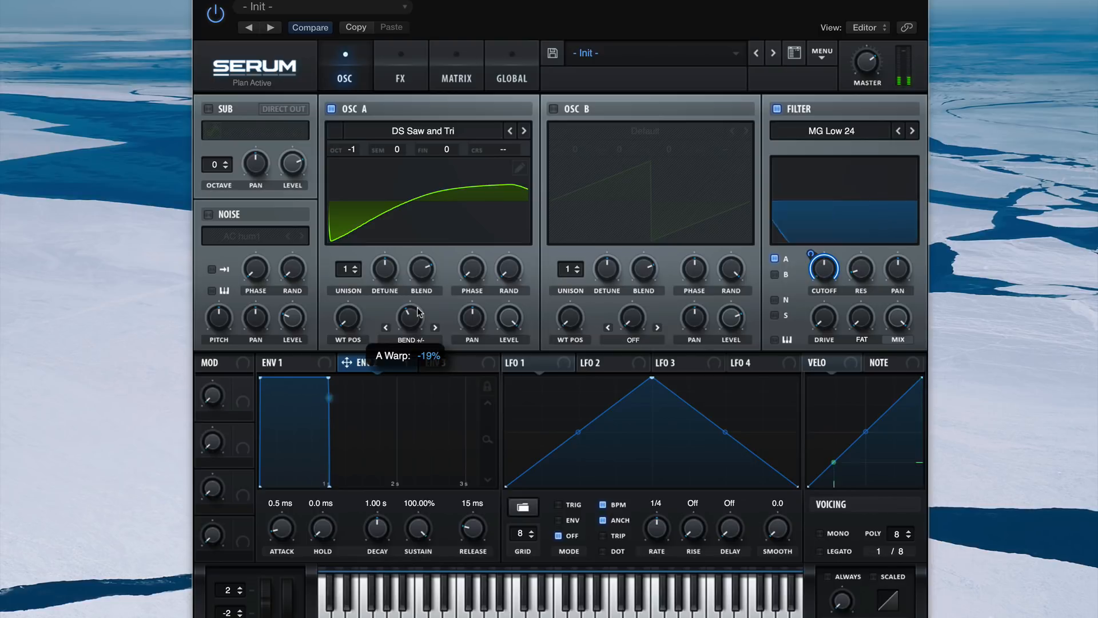
left_click_drag(419, 312, 421, 313)
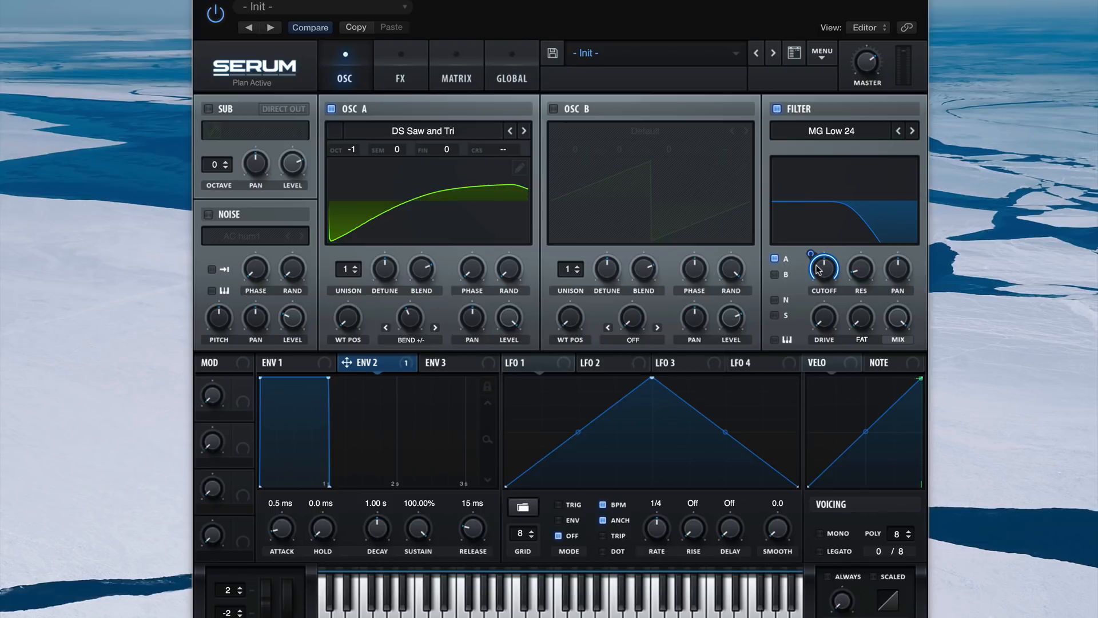
left_click(287, 362)
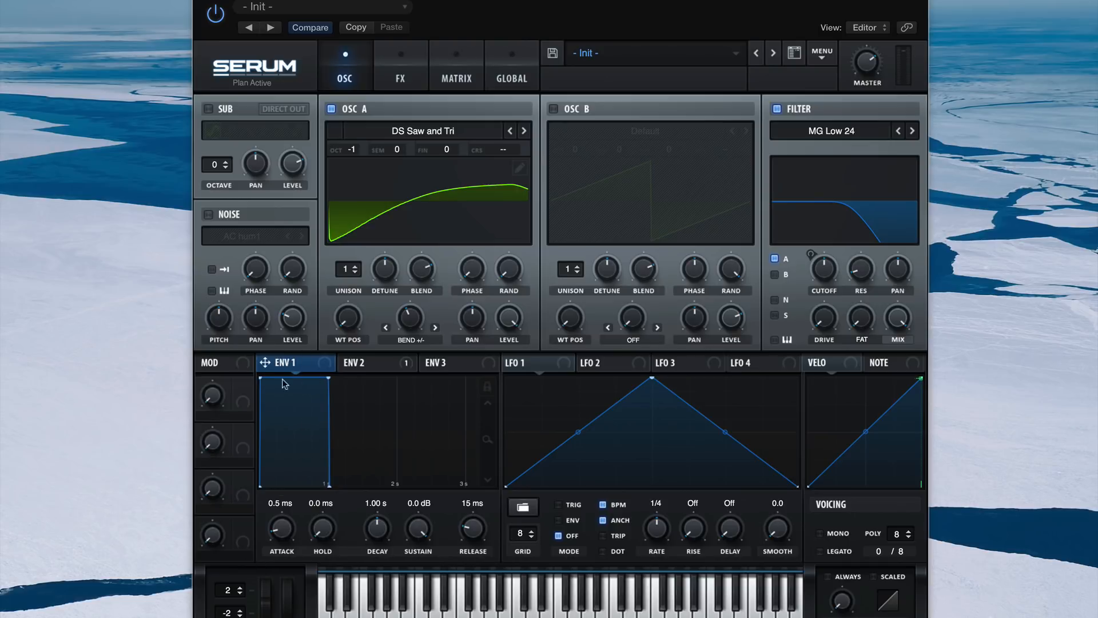
left_click(378, 366)
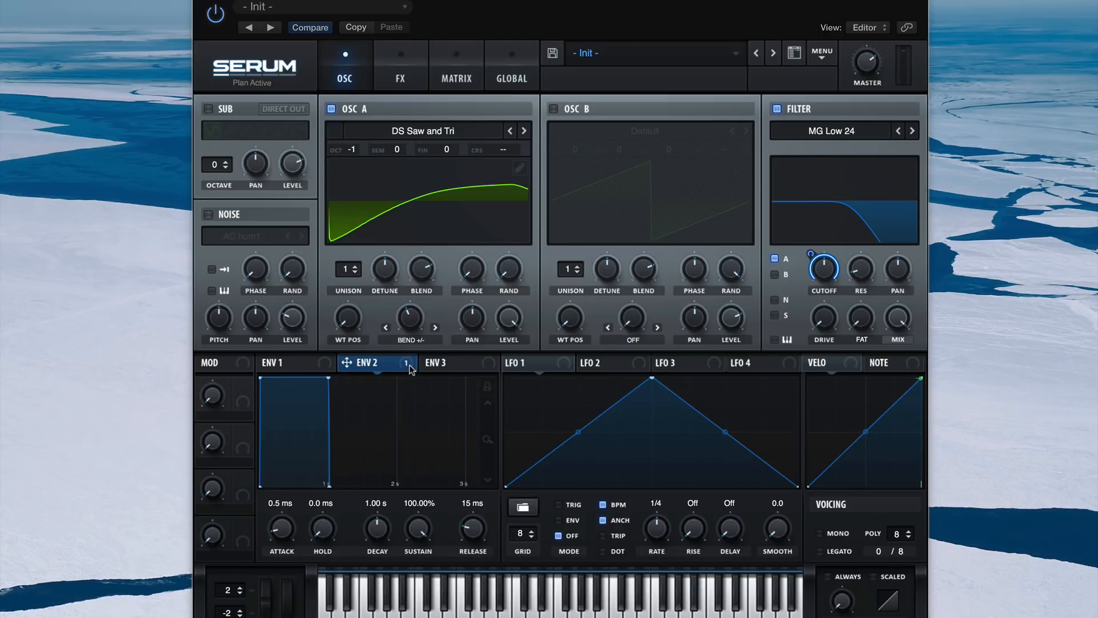
Step: Add the compressor in multiband mode with threshold around -15 dB
left_click(418, 81)
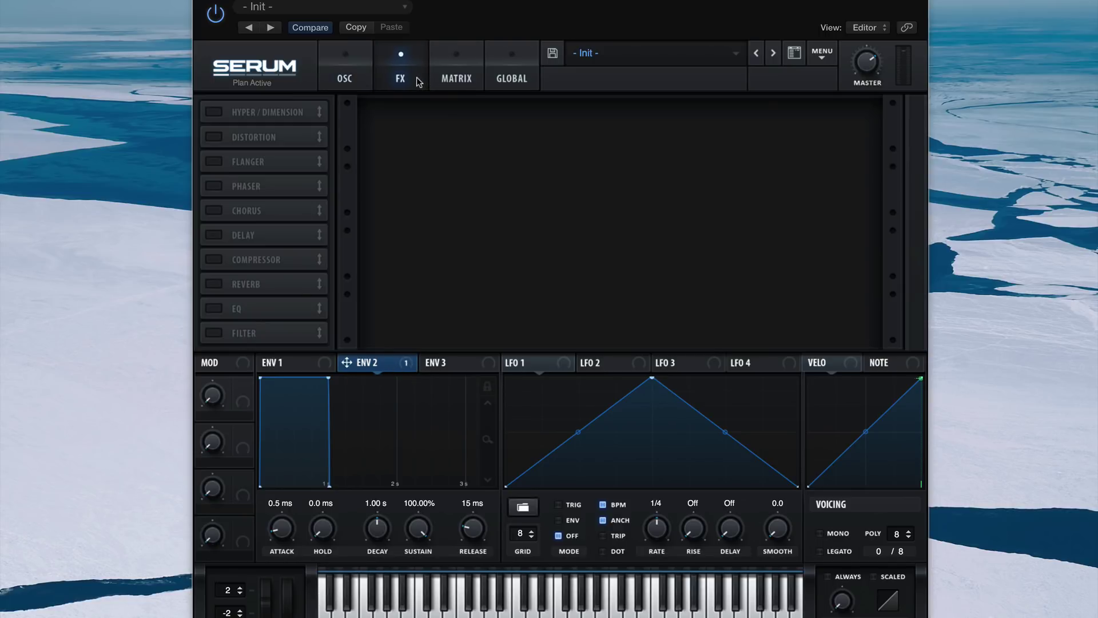
left_click(213, 260)
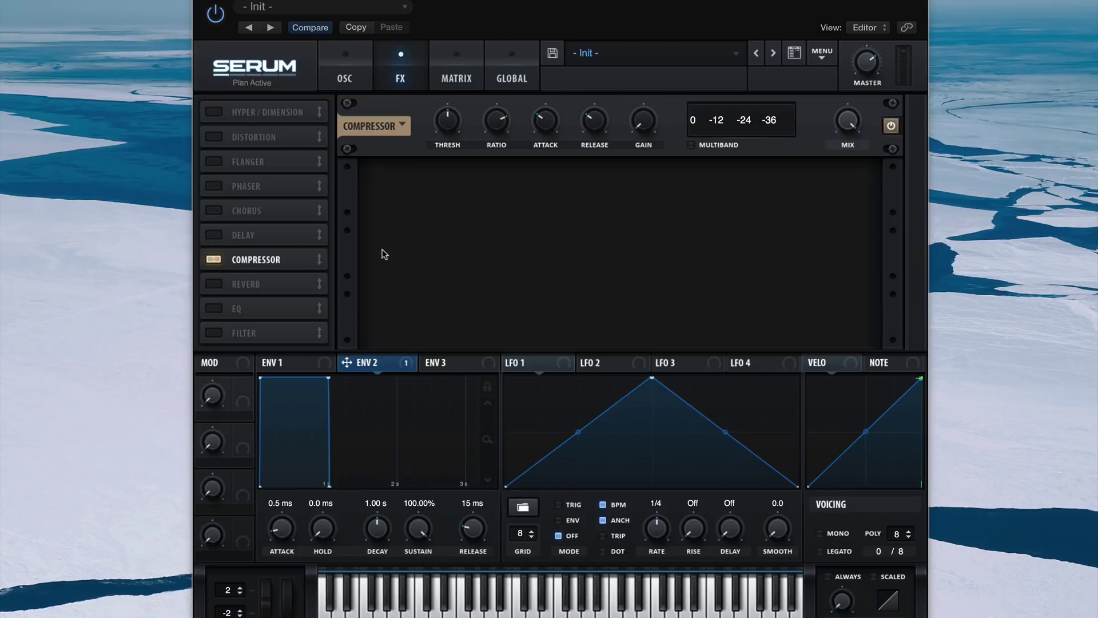
left_click(691, 144)
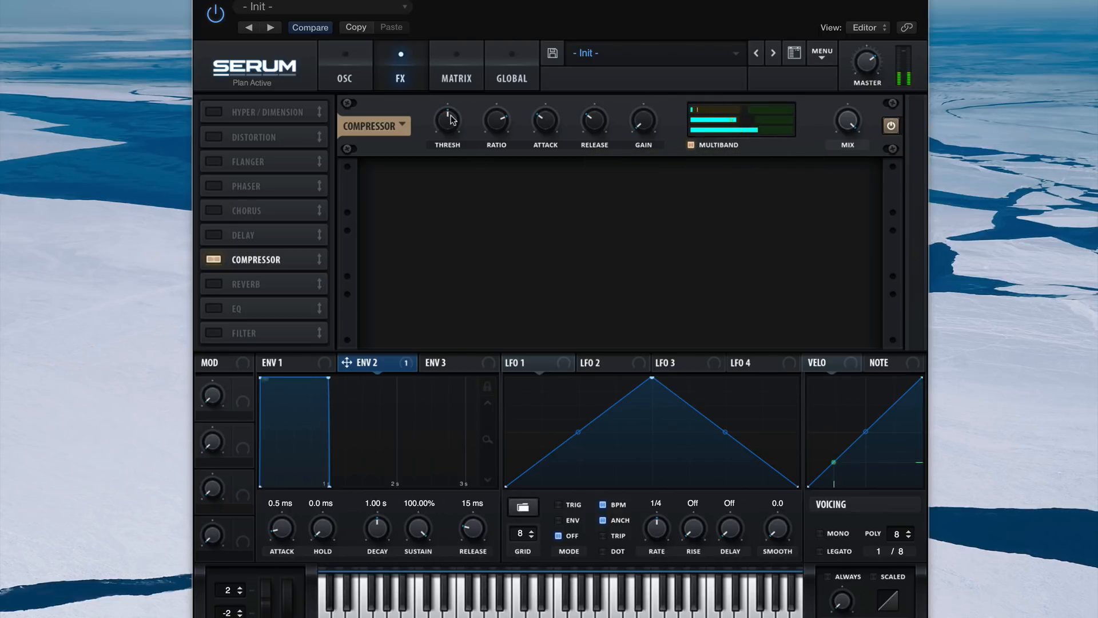
left_click_drag(450, 120, 452, 124)
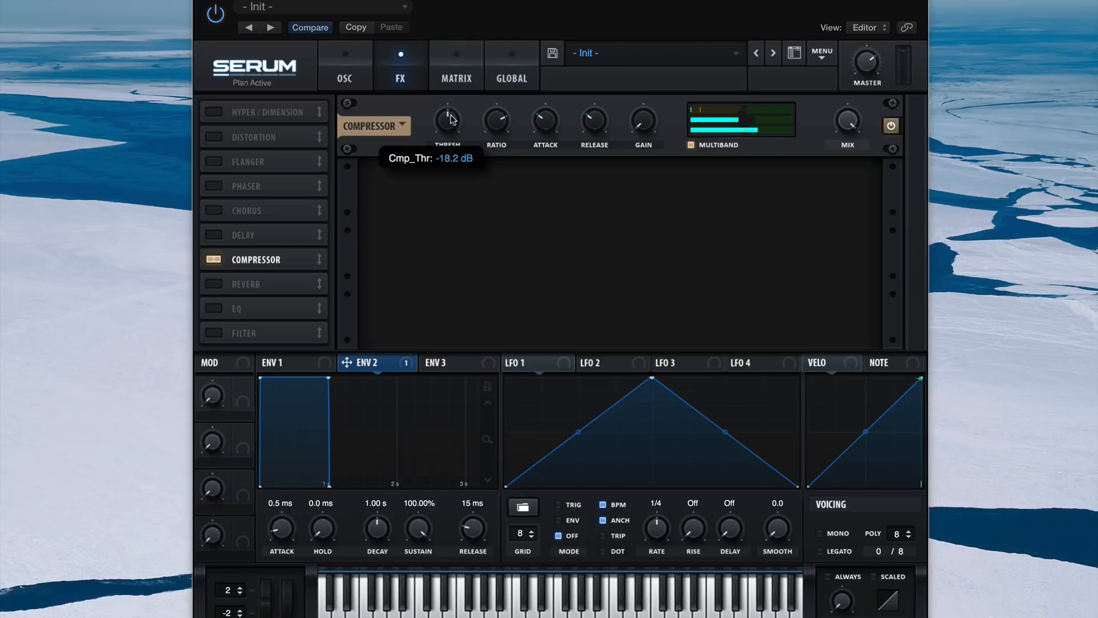
left_click_drag(449, 119, 455, 132)
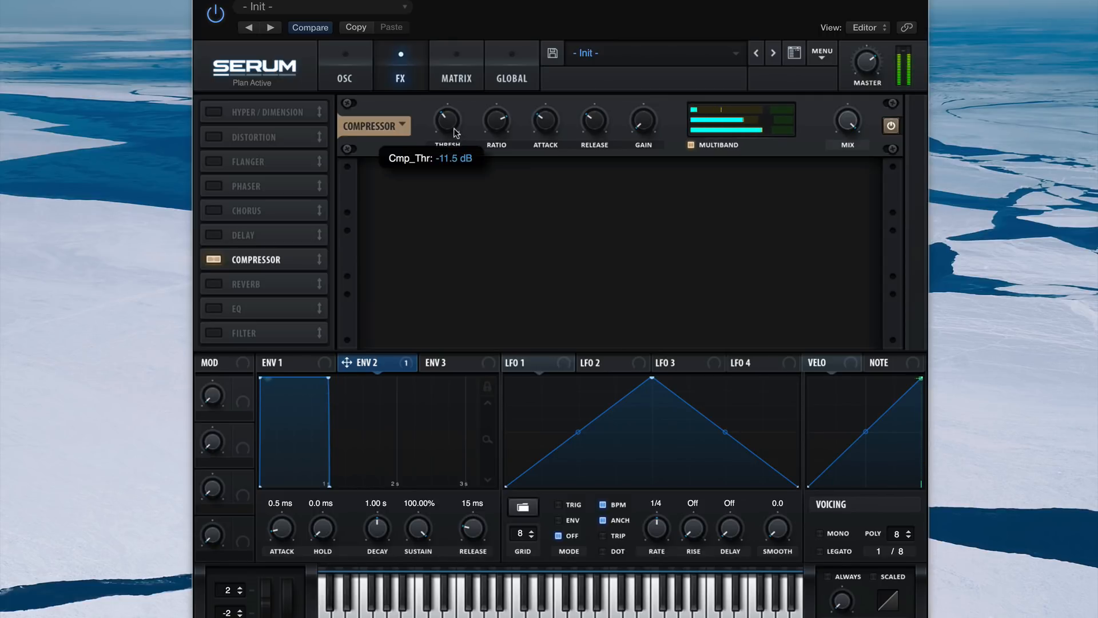
Step: Set compressor release to about 131 ms and reduce the high band to 66%
left_click_drag(592, 133, 592, 126)
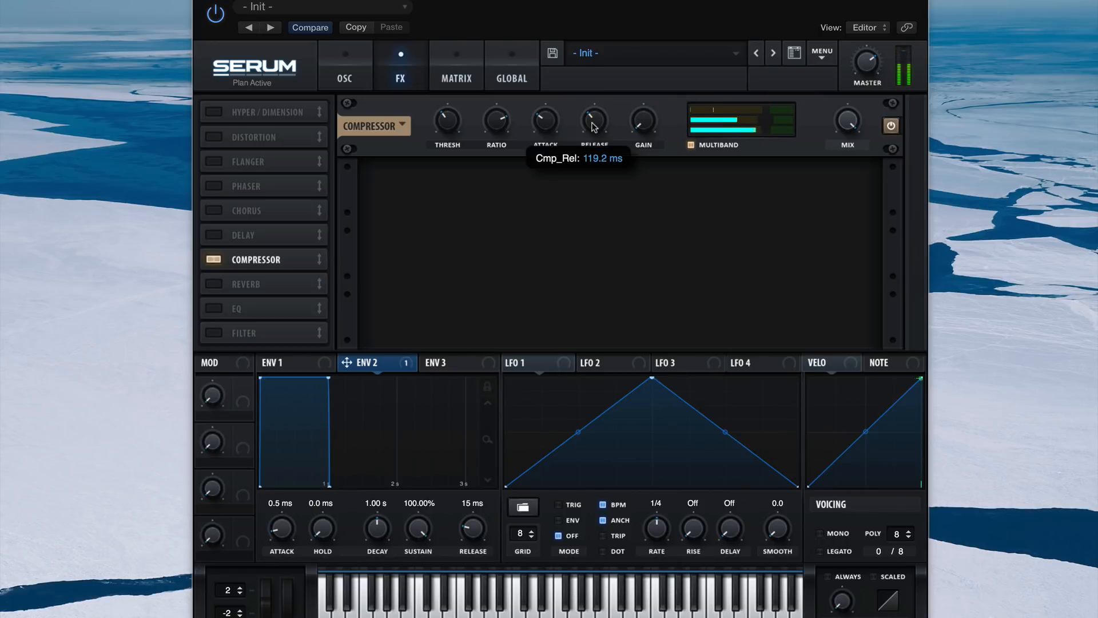
left_click_drag(594, 127, 592, 126)
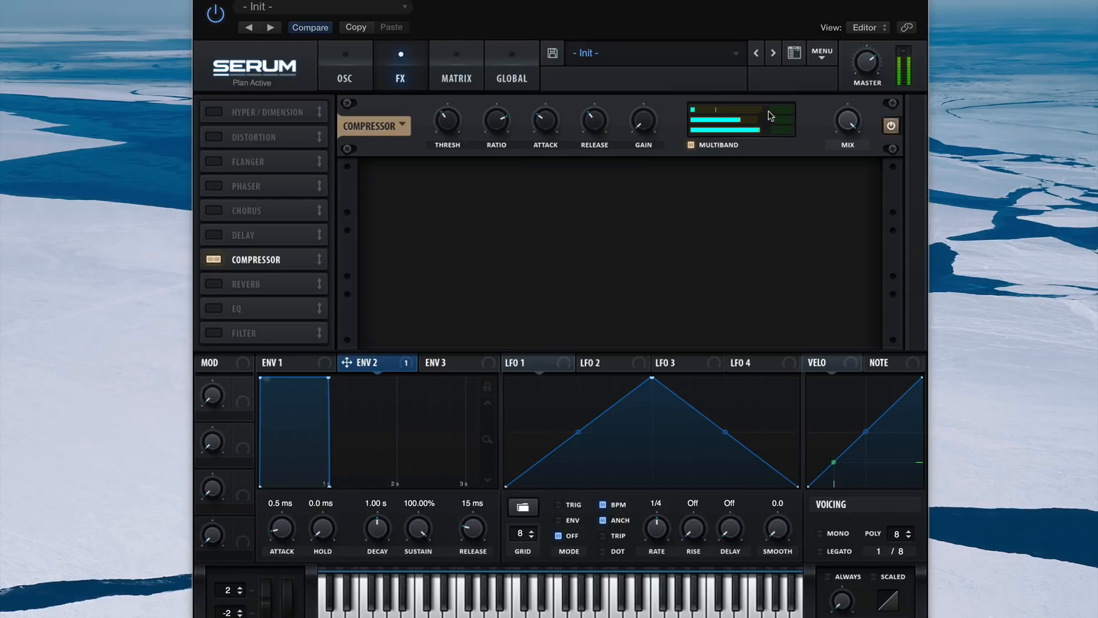
left_click_drag(770, 114, 722, 108)
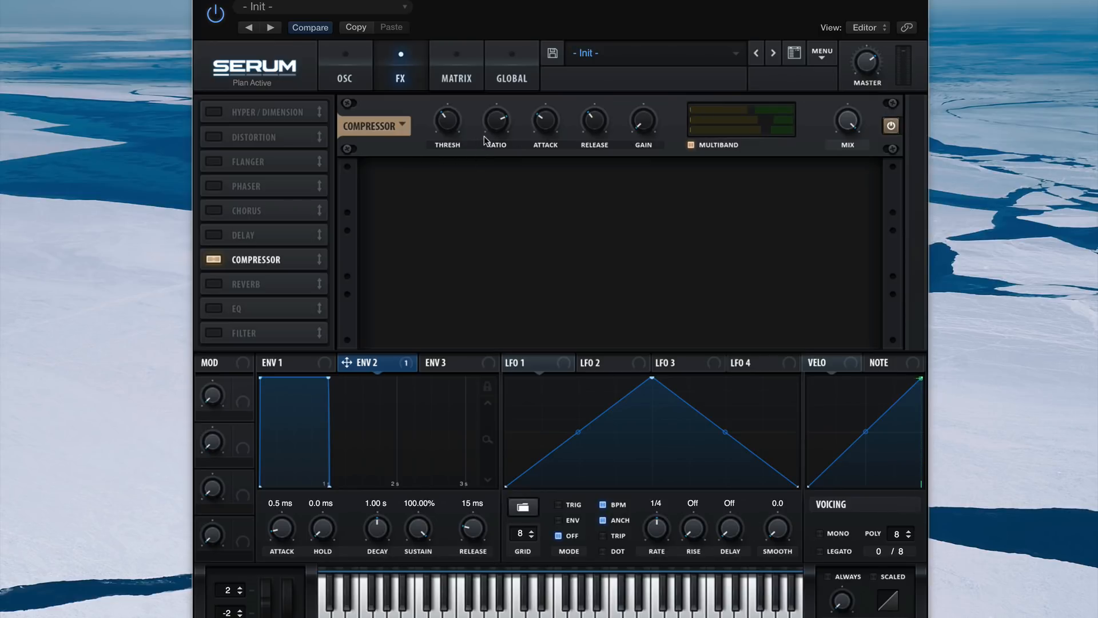
left_click(341, 67)
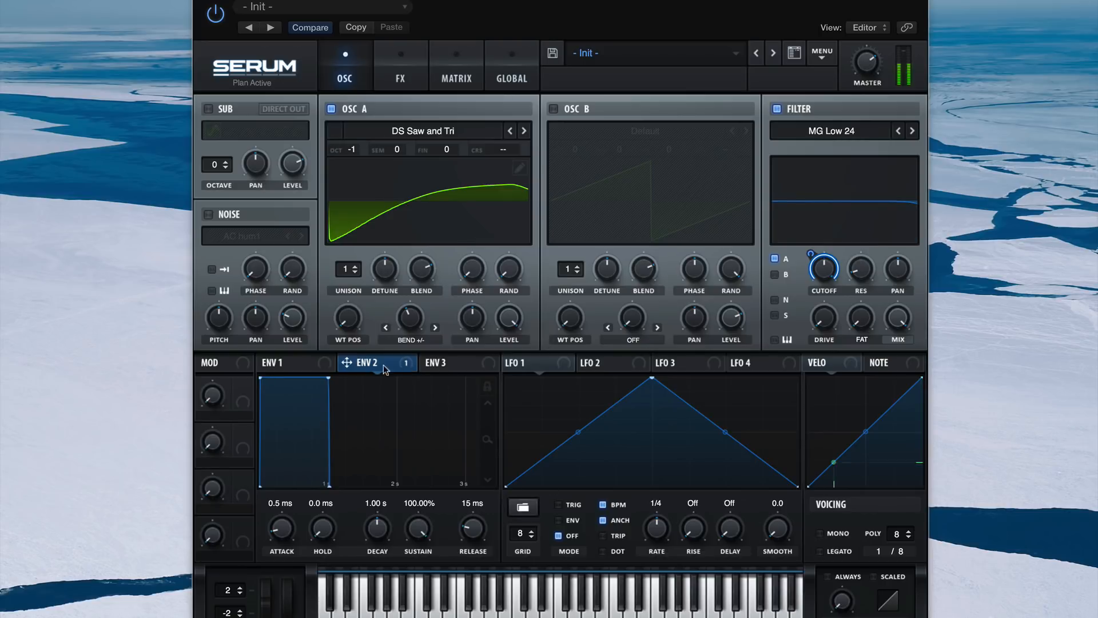
Step: Set ENV 1 sustain to about -10.9 dB and shorten its decay to 112 ms
left_click(304, 367)
left_click_drag(329, 377, 329, 464)
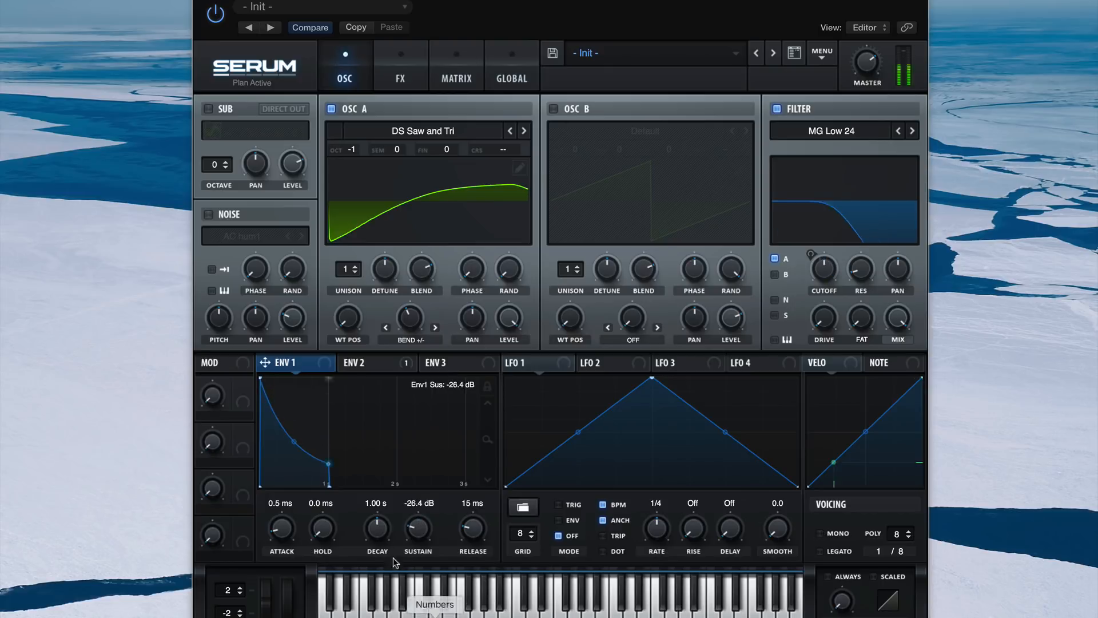
left_click_drag(421, 531, 430, 505)
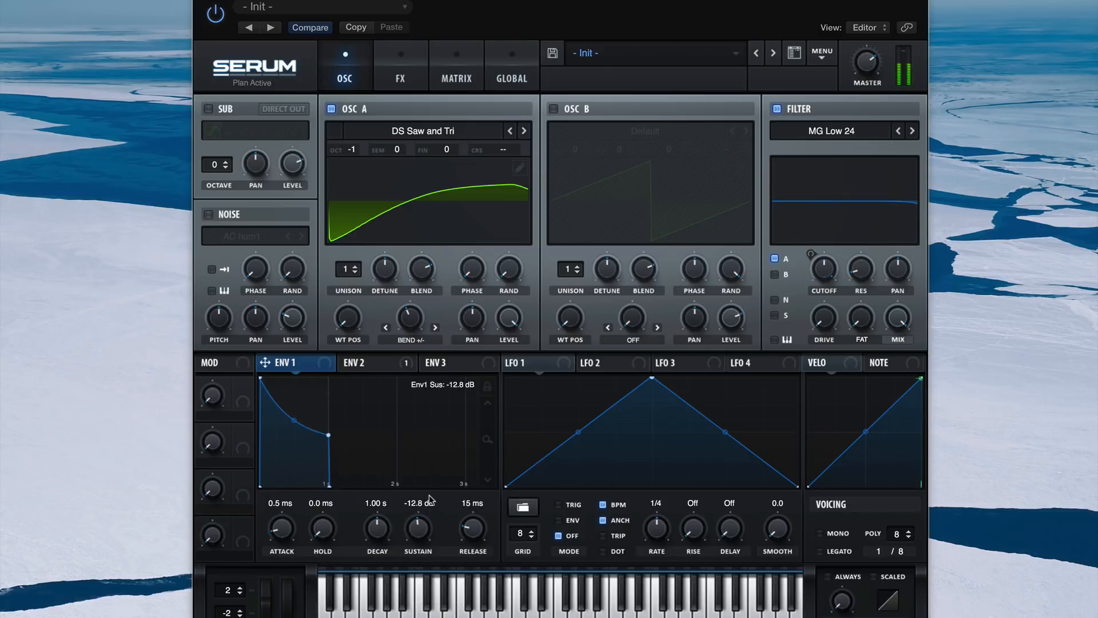
left_click_drag(430, 504, 430, 492)
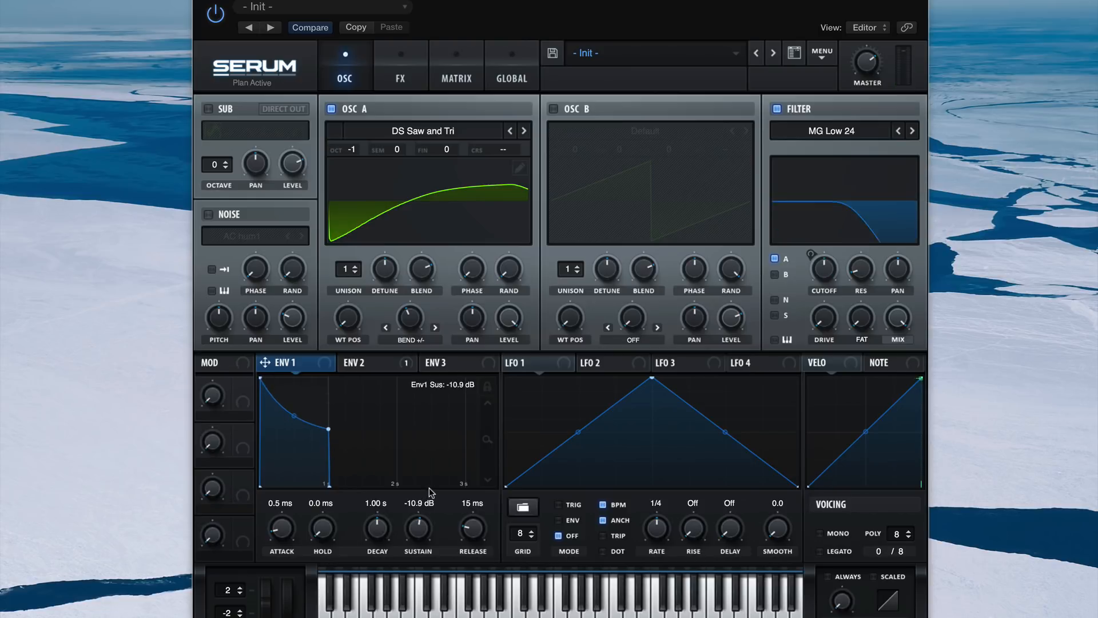
left_click_drag(377, 527, 382, 558)
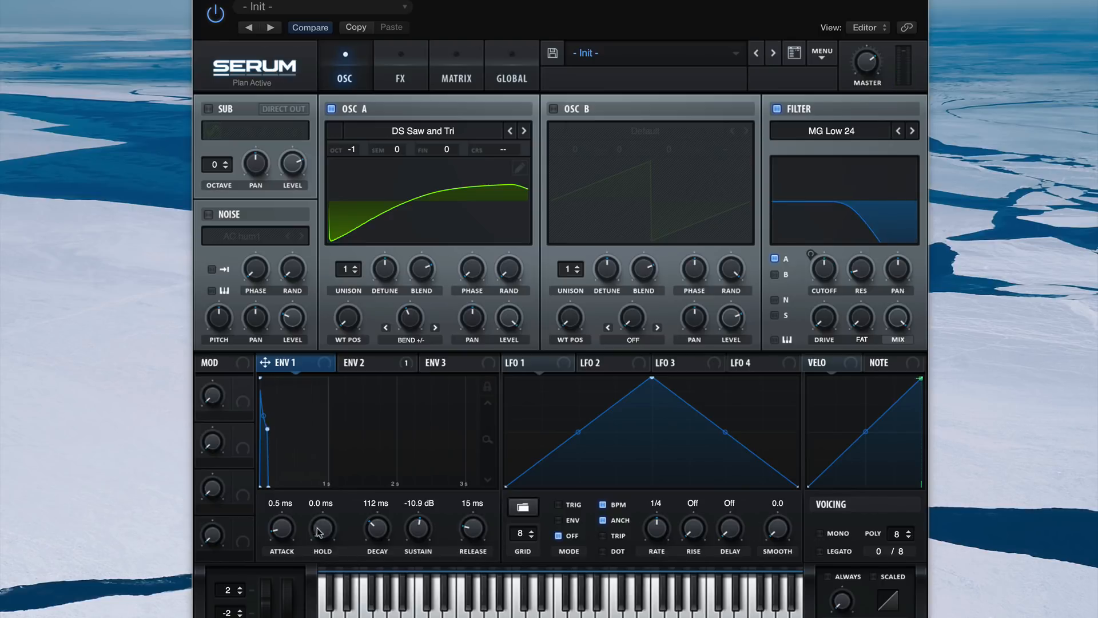
left_click(490, 388)
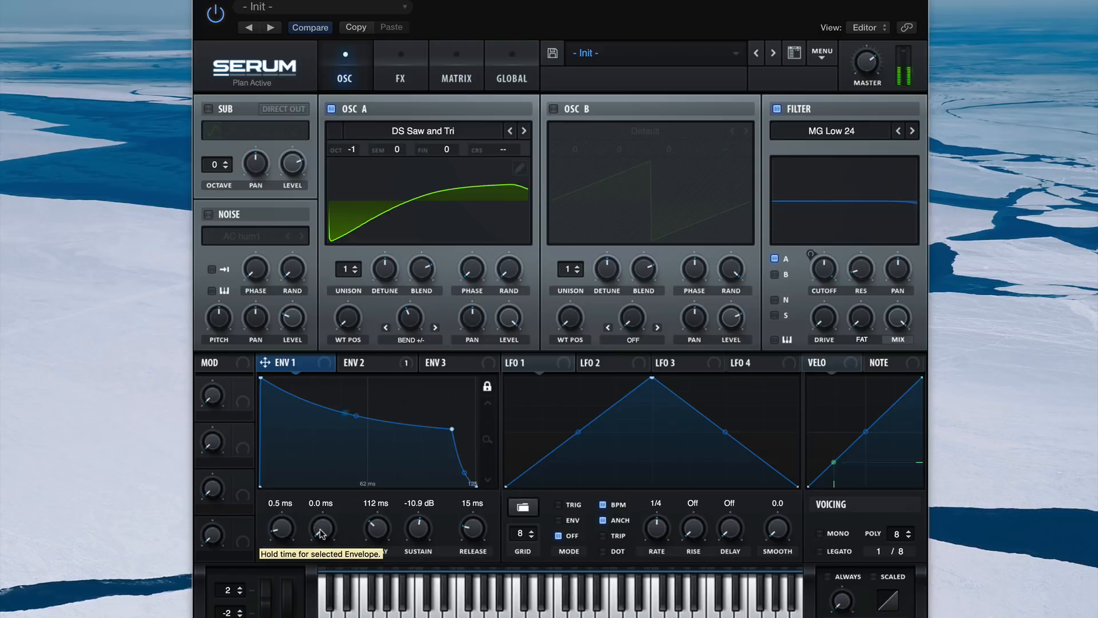
Step: Give ENV 1 an 18 ms hold and a 189 ms release
left_click_drag(320, 529, 324, 495)
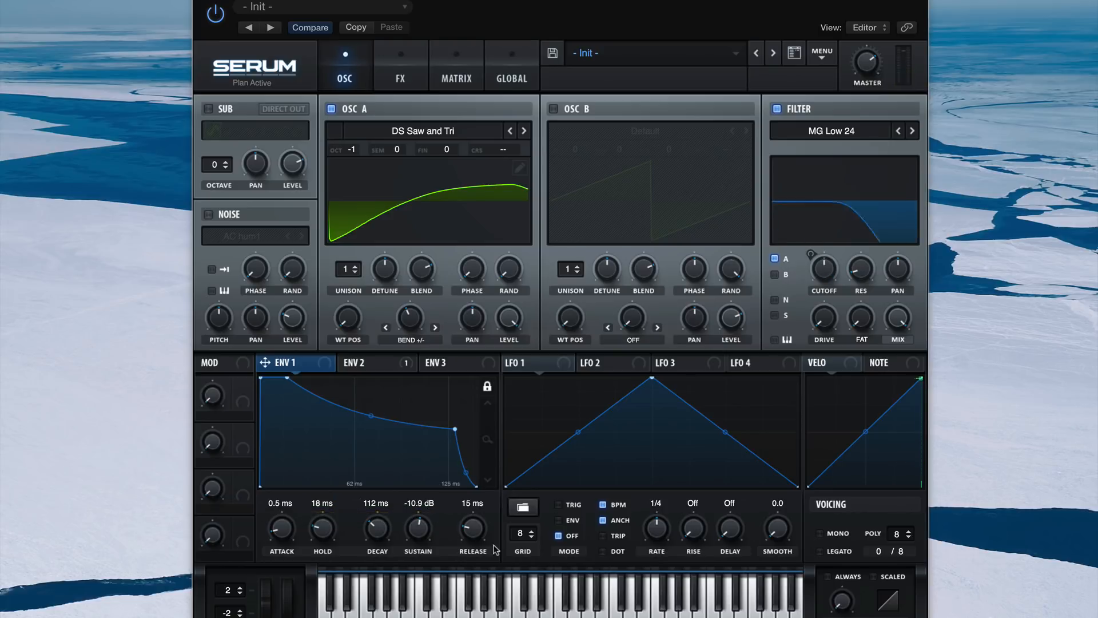
left_click_drag(485, 534, 490, 516)
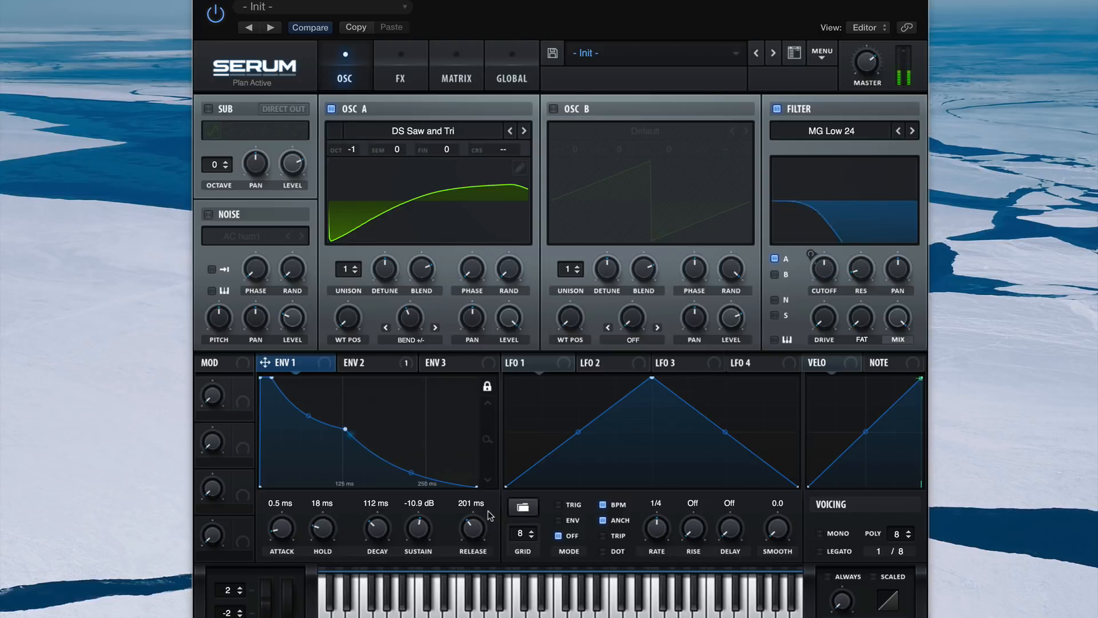
left_click_drag(468, 487, 441, 484)
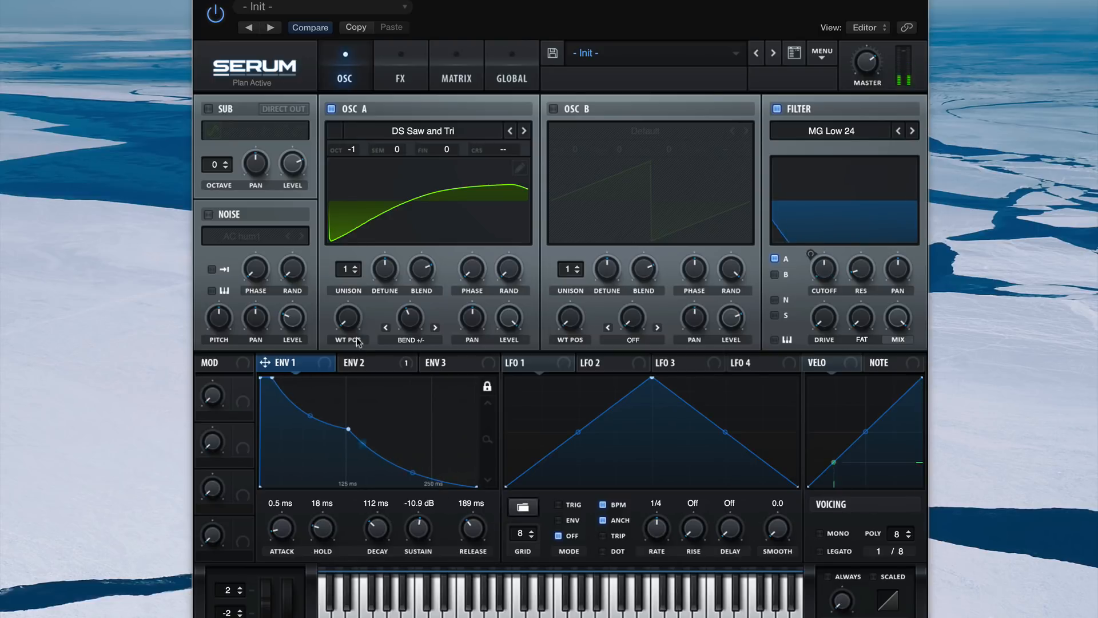
left_click(369, 363)
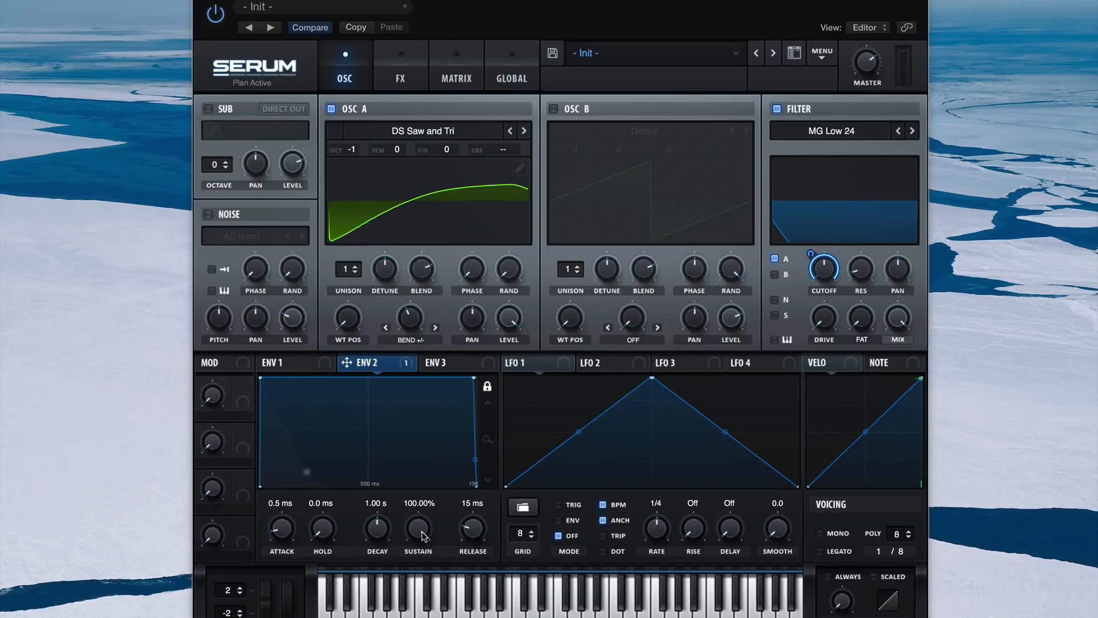
Step: Set ENV 2 to 59.65% sustain, 159 ms decay and 175 ms release
left_click_drag(422, 536, 422, 592)
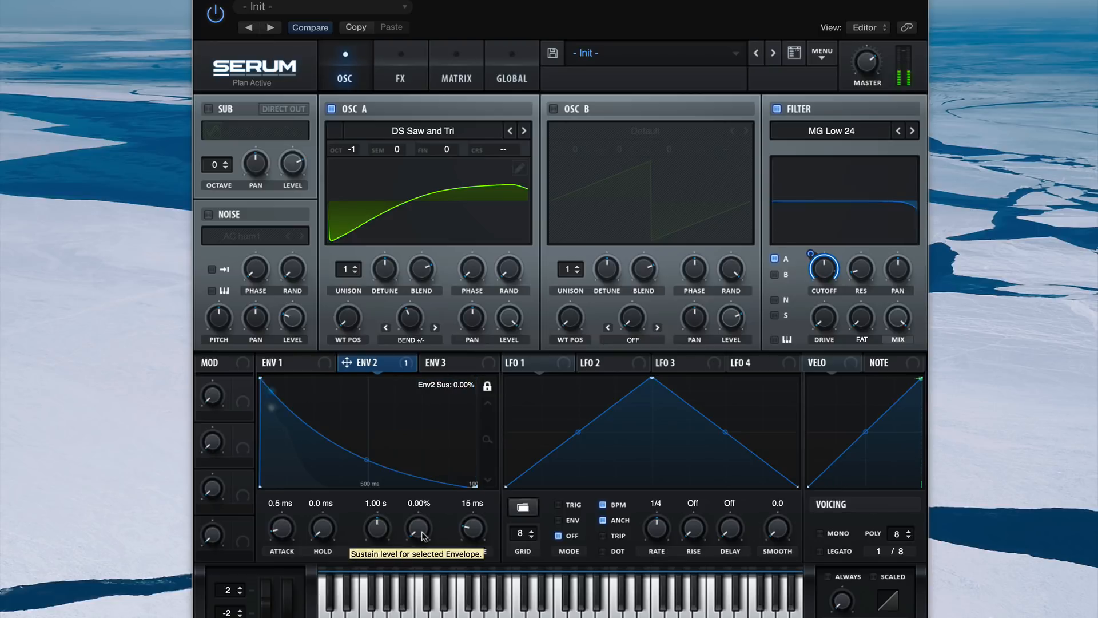
left_click_drag(422, 536, 421, 507)
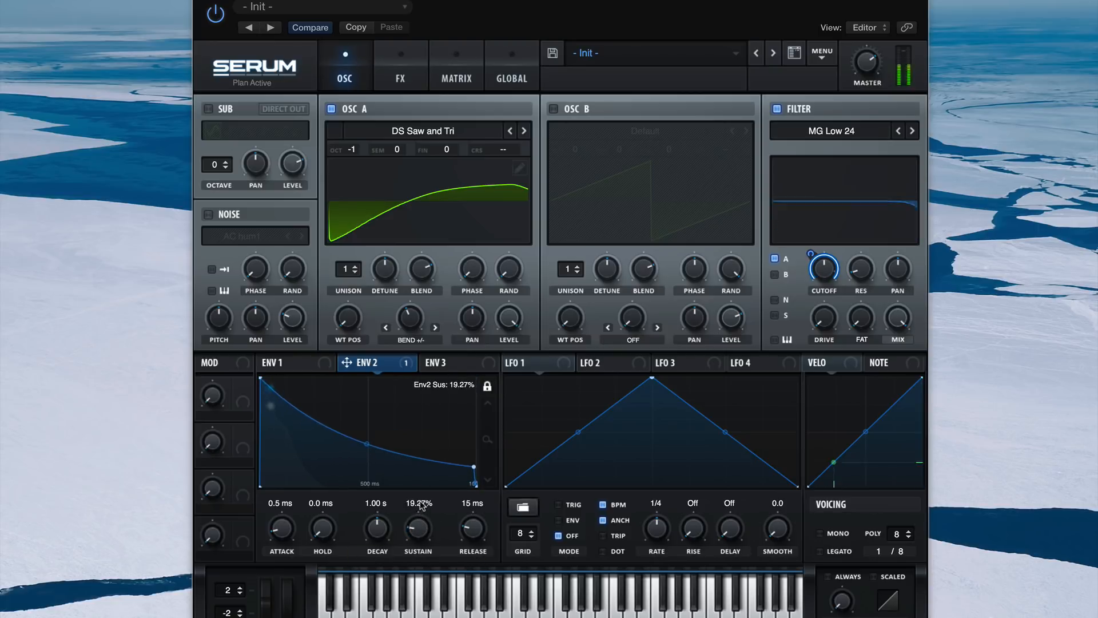
left_click_drag(420, 507, 416, 469)
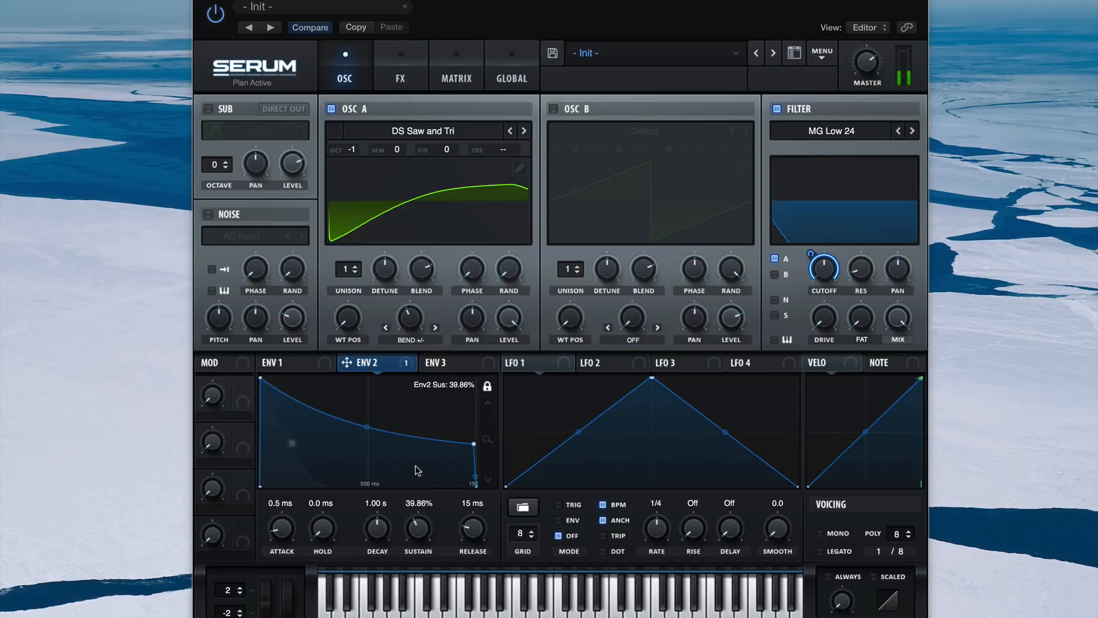
mouse_move(378, 530)
left_mouse_down()
mouse_move(380, 557)
mouse_move(419, 509)
left_mouse_up()
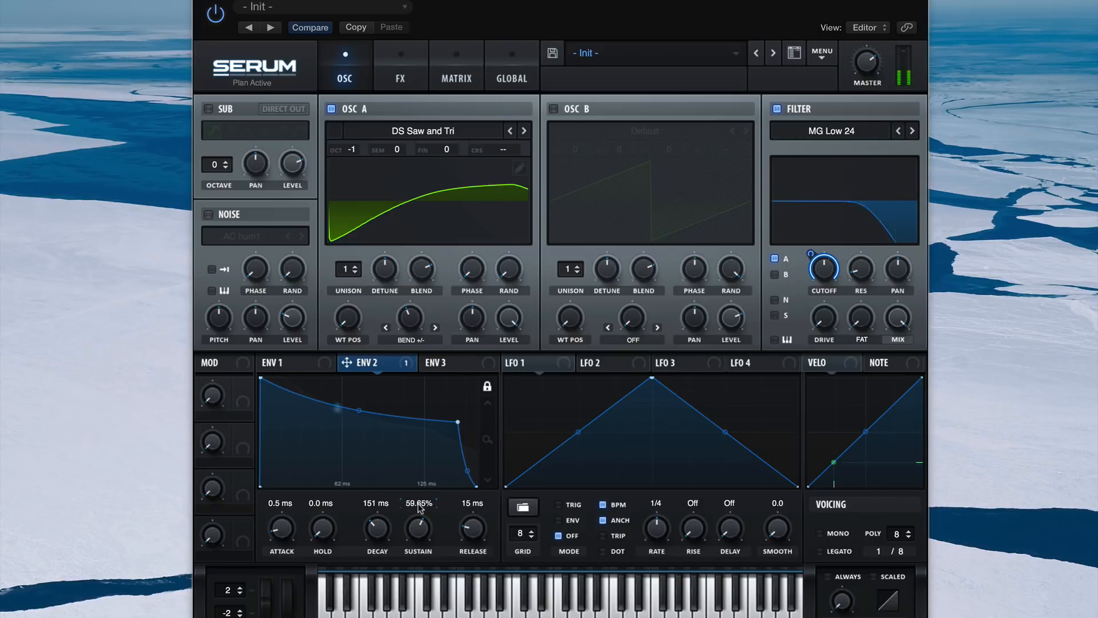
left_click_drag(383, 533, 387, 530)
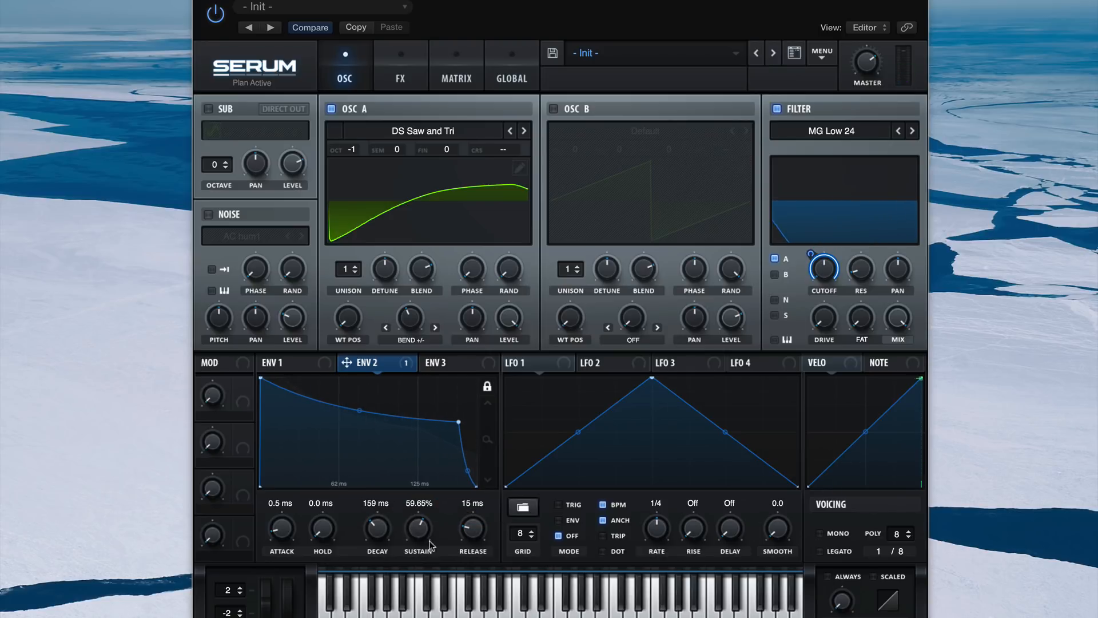
left_click_drag(474, 531, 484, 515)
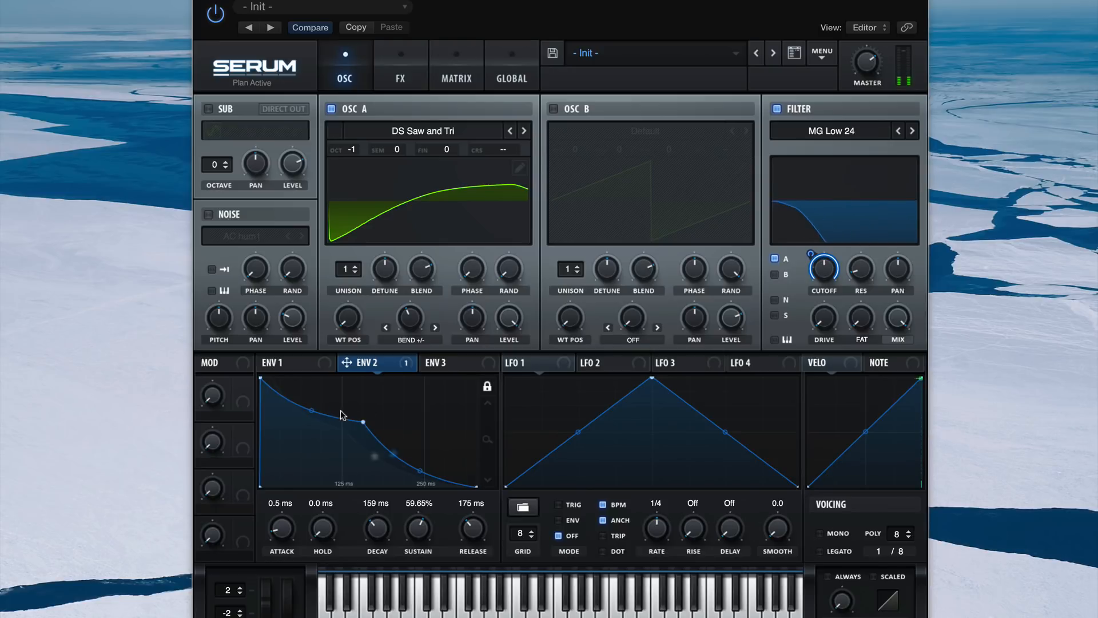
Step: Curve ENV 2's decay and release segments, then sharpen ENV 1's decay curve
left_click_drag(314, 413, 319, 423)
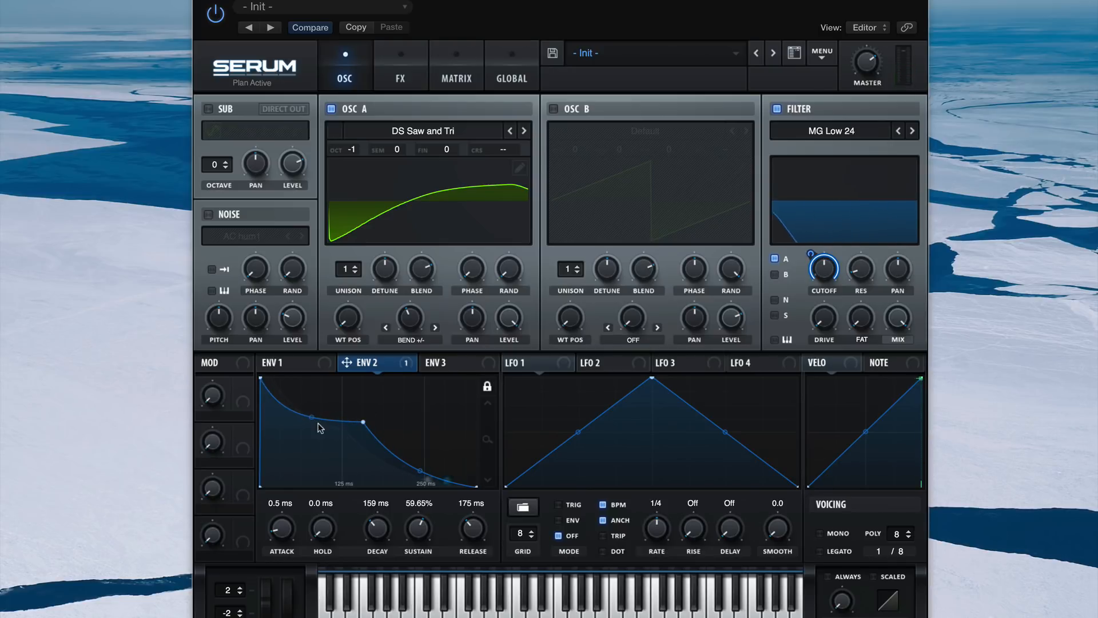
left_click_drag(421, 471, 437, 431)
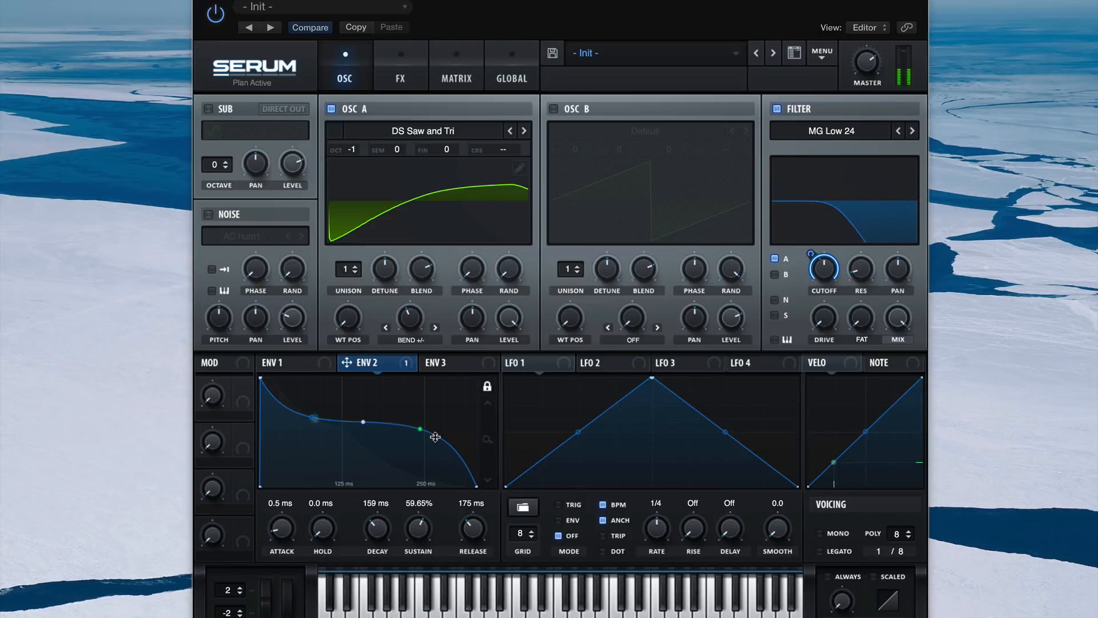
left_click(298, 366)
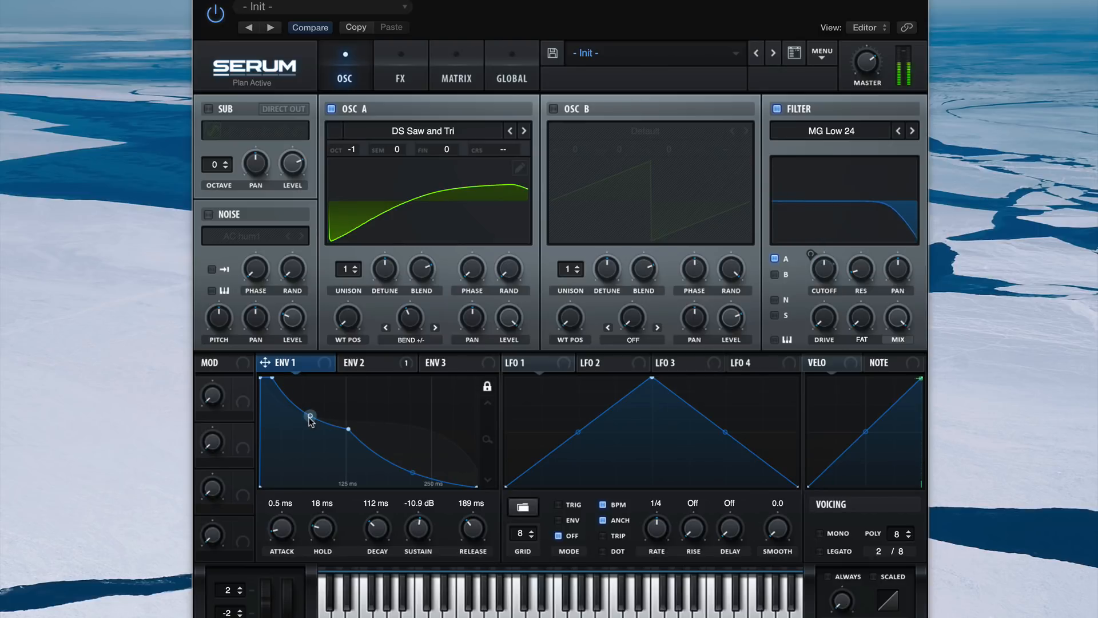
left_click_drag(310, 418, 311, 429)
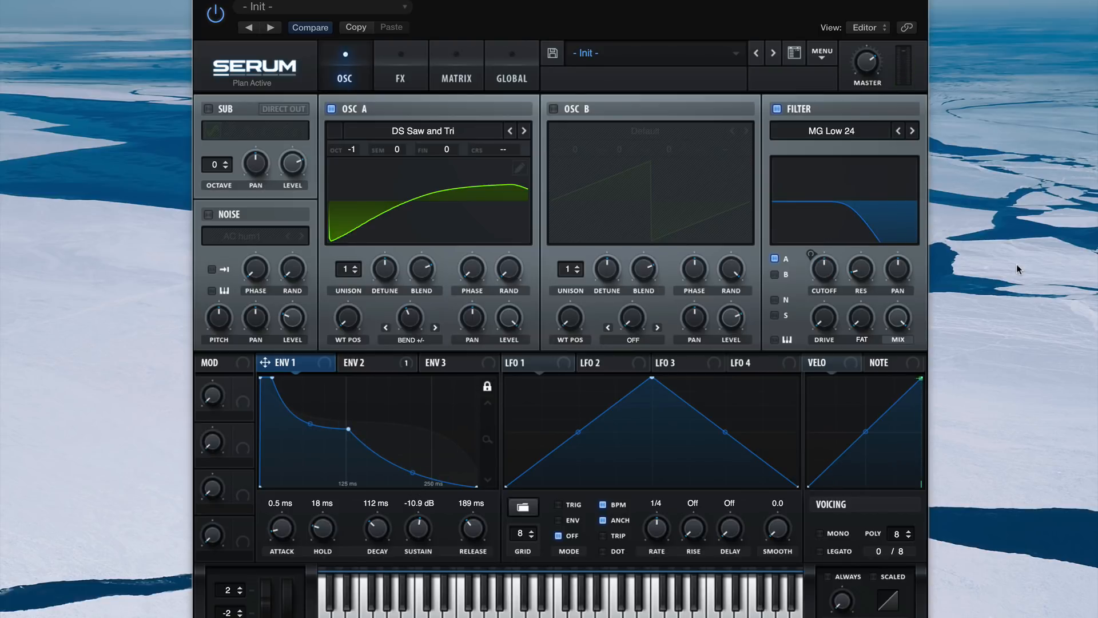
Step: Add a Downsample distortion in the FX rack with its wet mix turned down
left_click(399, 76)
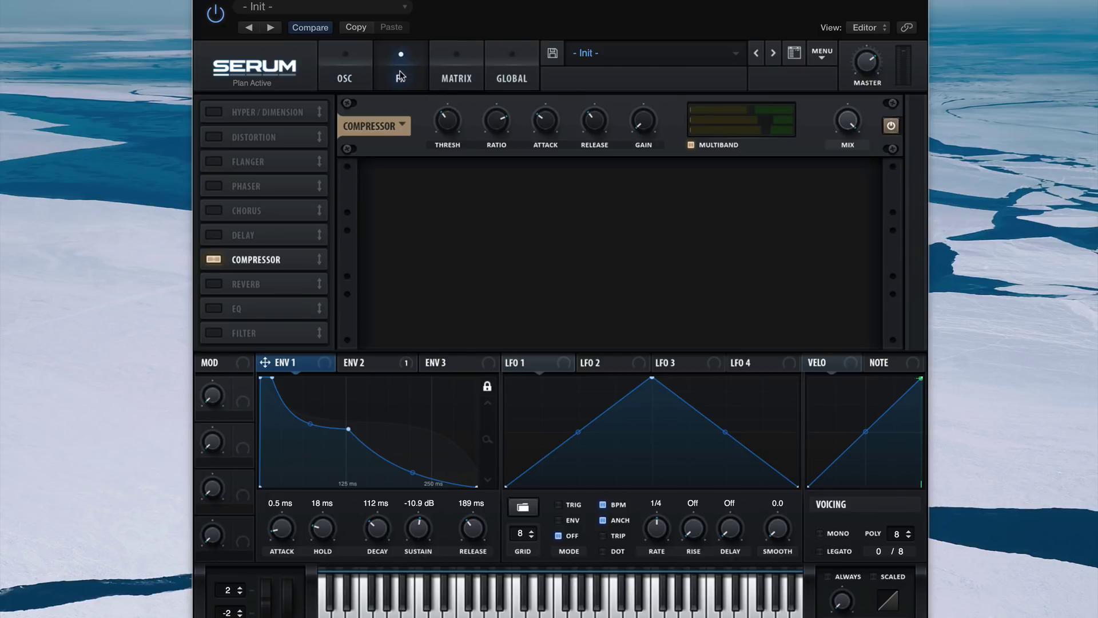
left_click(215, 138)
left_click(485, 129)
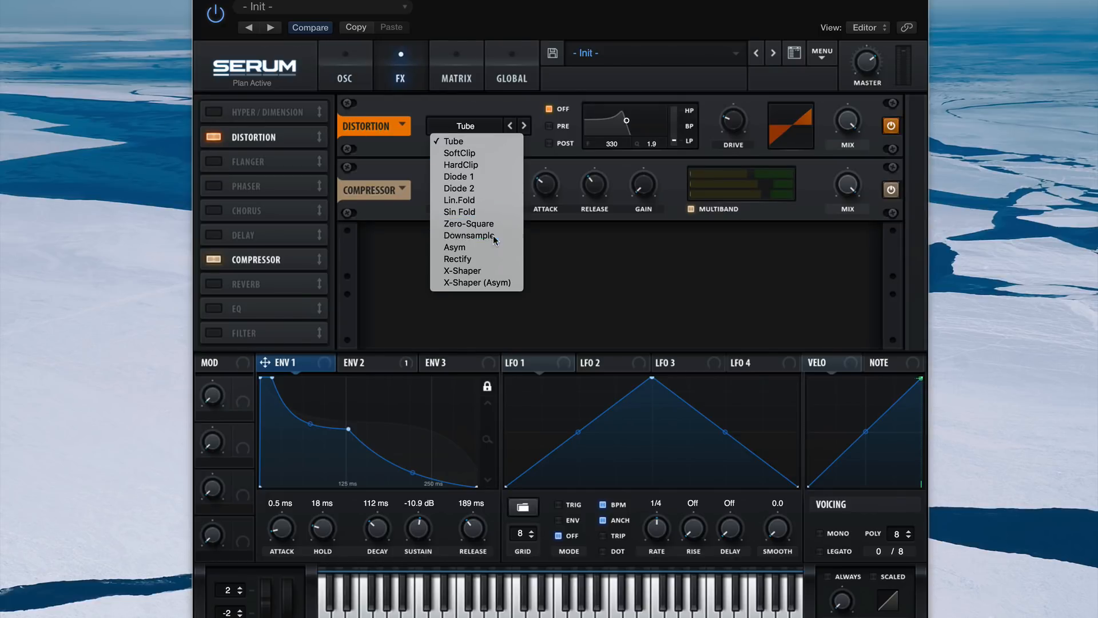
left_click(468, 235)
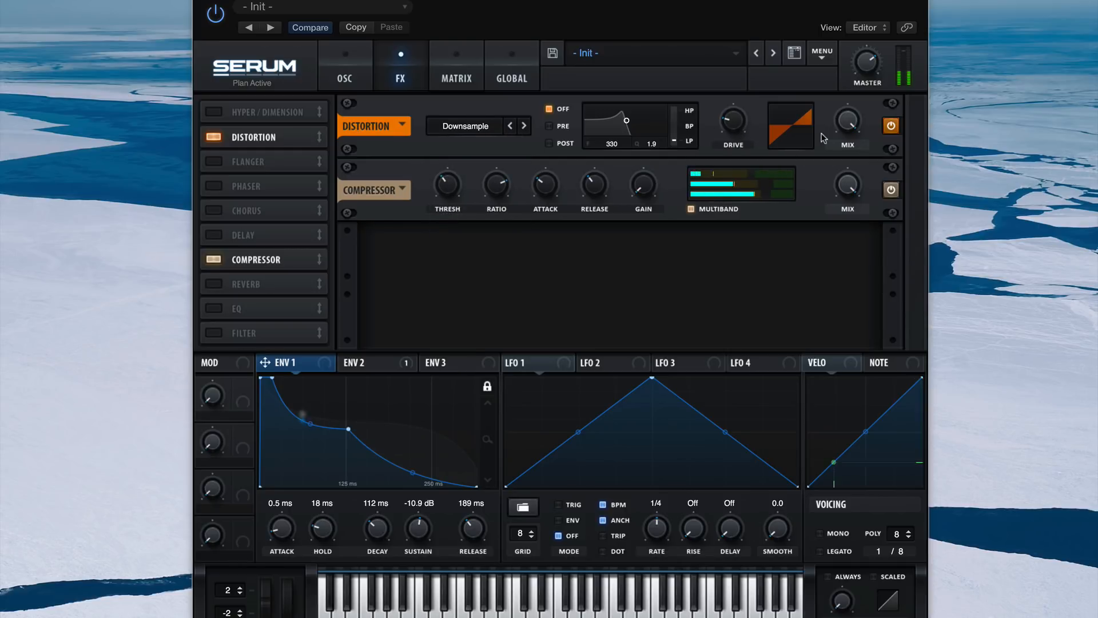
left_click_drag(848, 124, 853, 249)
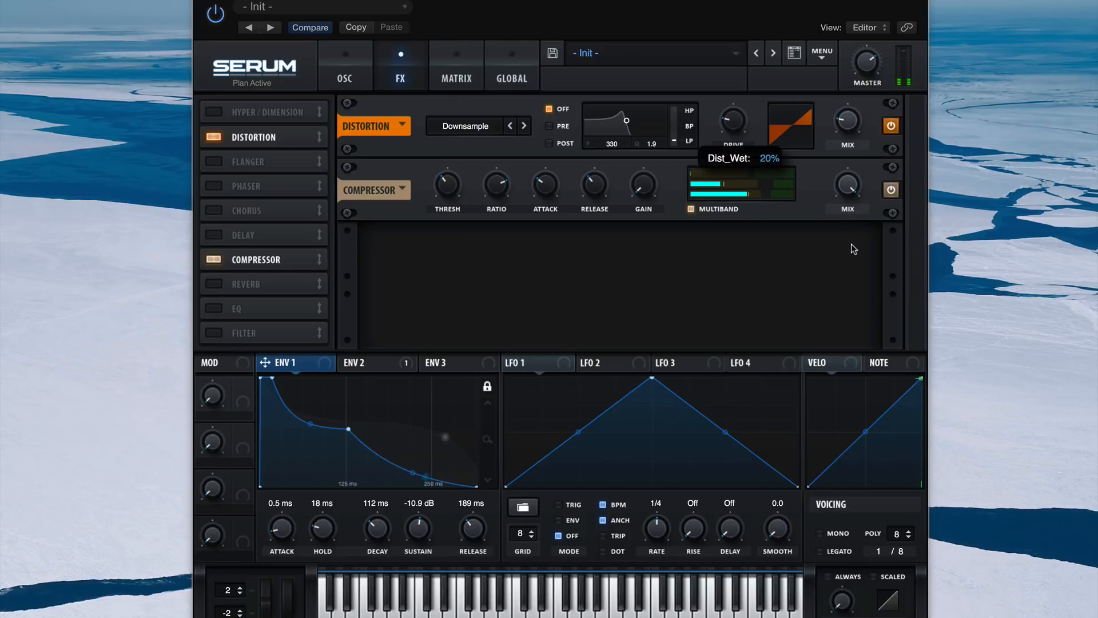
Step: Add a High 24 high-pass filter effect with cutoff around 38 Hz
left_click(214, 335)
left_click(475, 258)
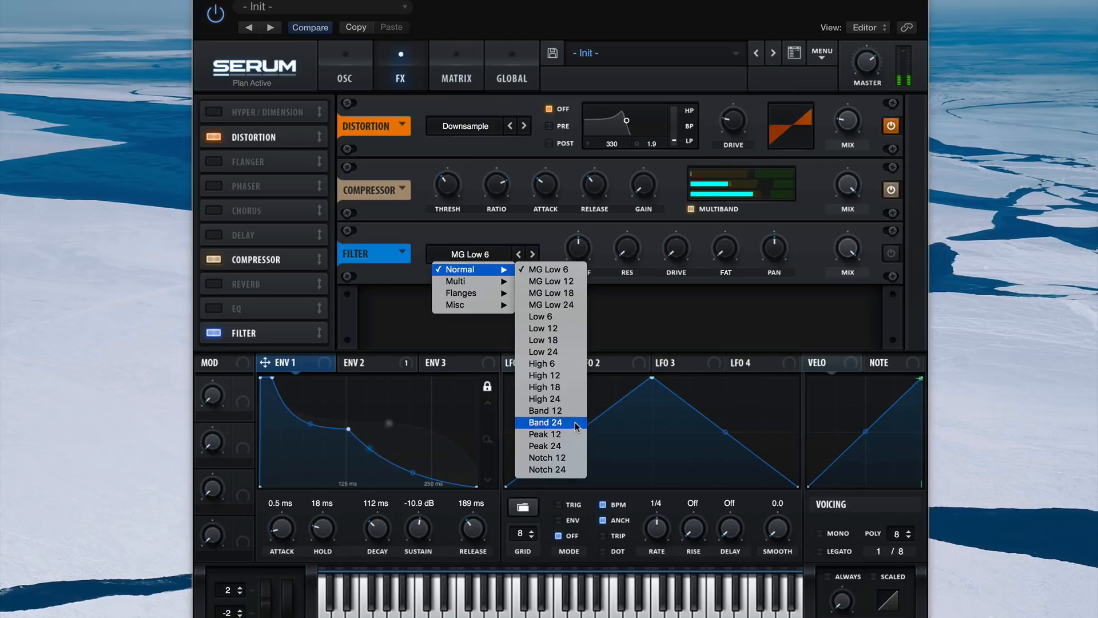
left_click(712, 341)
left_click(893, 256)
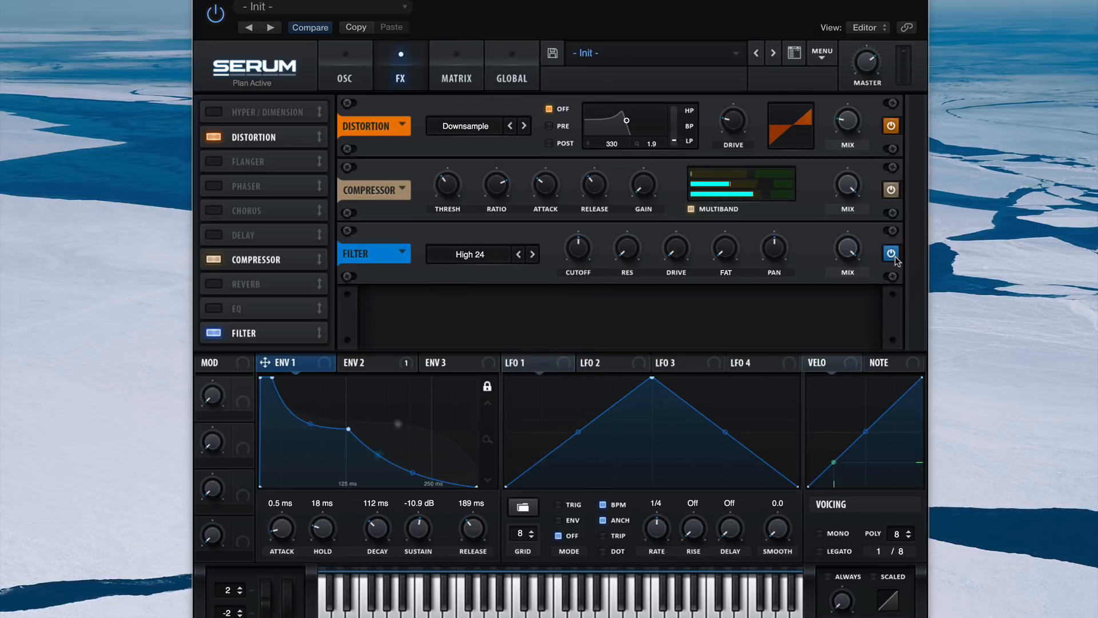
left_click_drag(578, 248, 574, 297)
Step: Enable the delay with zero feedback, 1/64 left time and a triplet-half right offset
left_click(217, 235)
left_click_drag(447, 184, 452, 470)
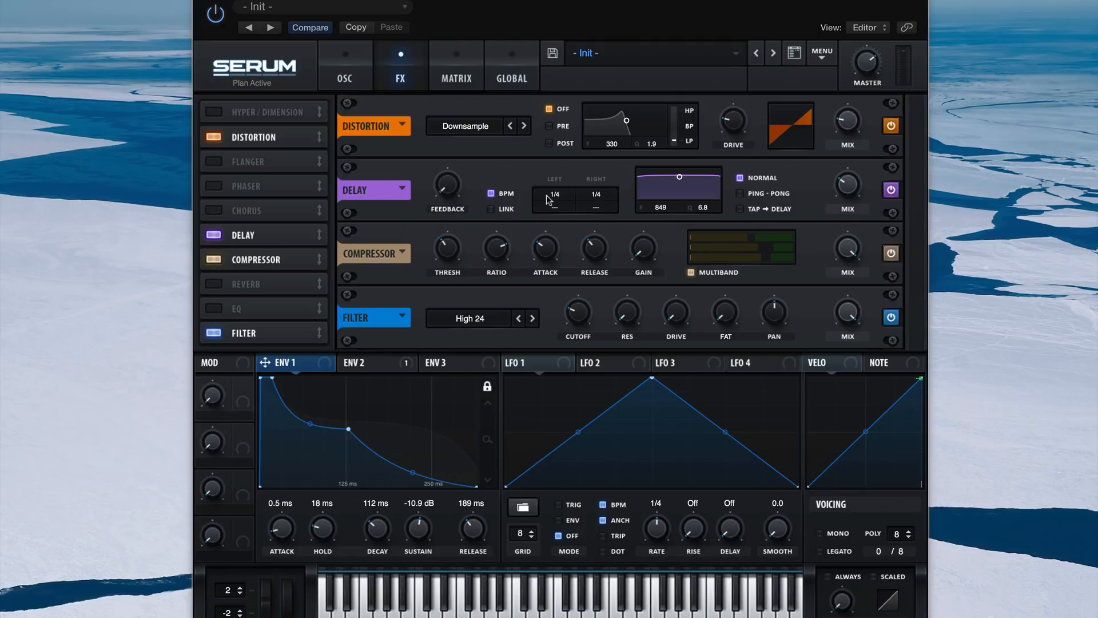
left_click_drag(554, 199, 557, 288)
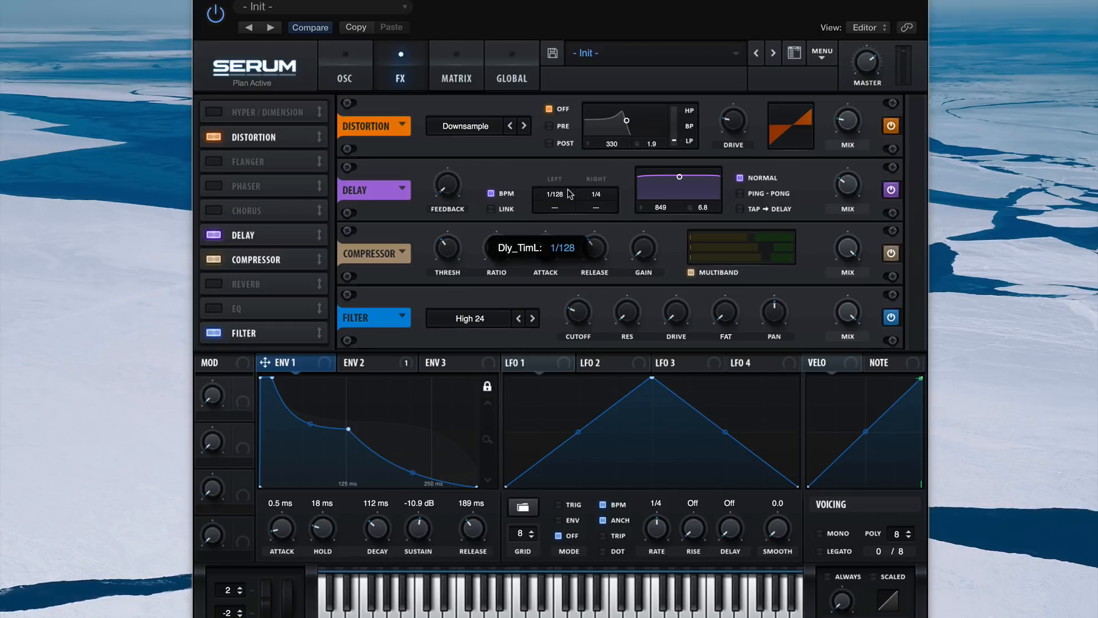
left_click_drag(572, 198, 599, 207)
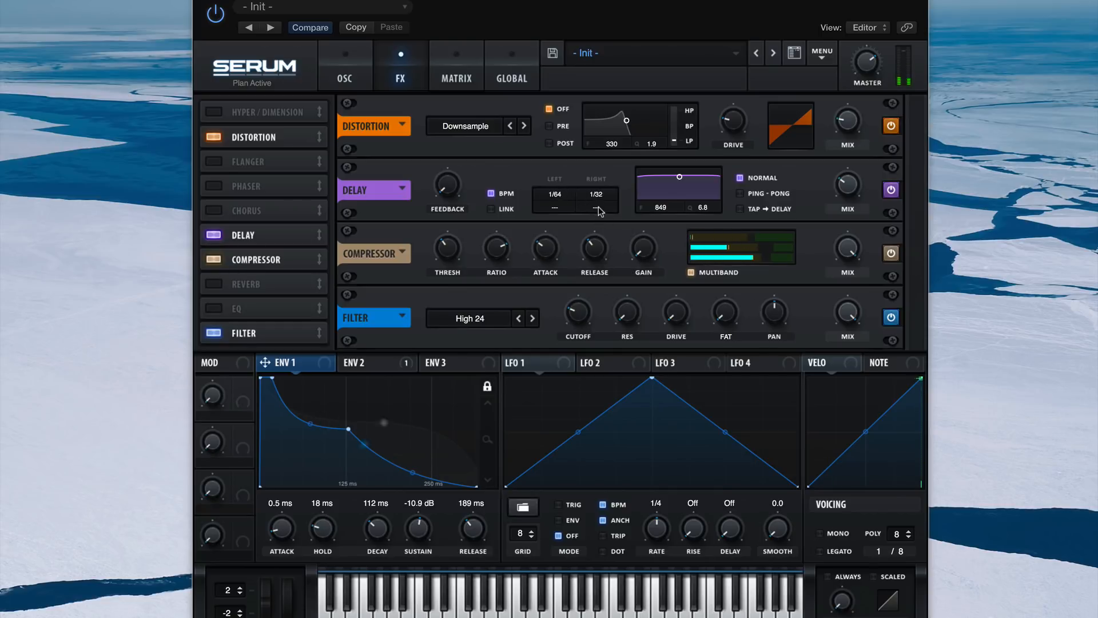
left_click_drag(599, 210, 608, 295)
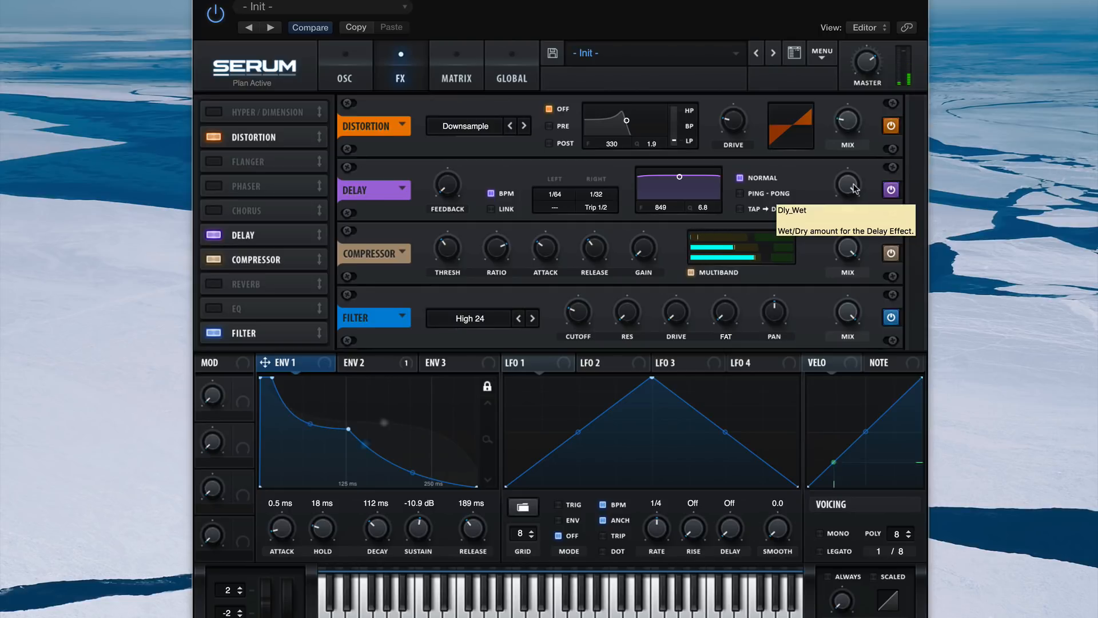
Step: Widen and raise the delay's filter band and settle the wet mix around 35%
left_click_drag(852, 188, 852, 177)
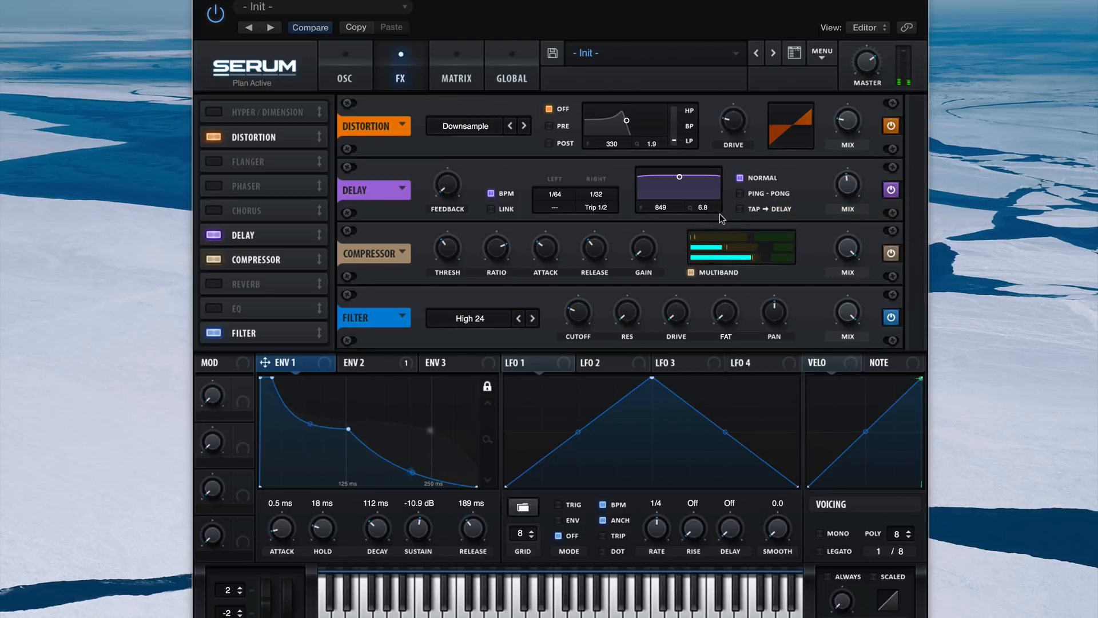
left_click_drag(706, 209, 715, 357)
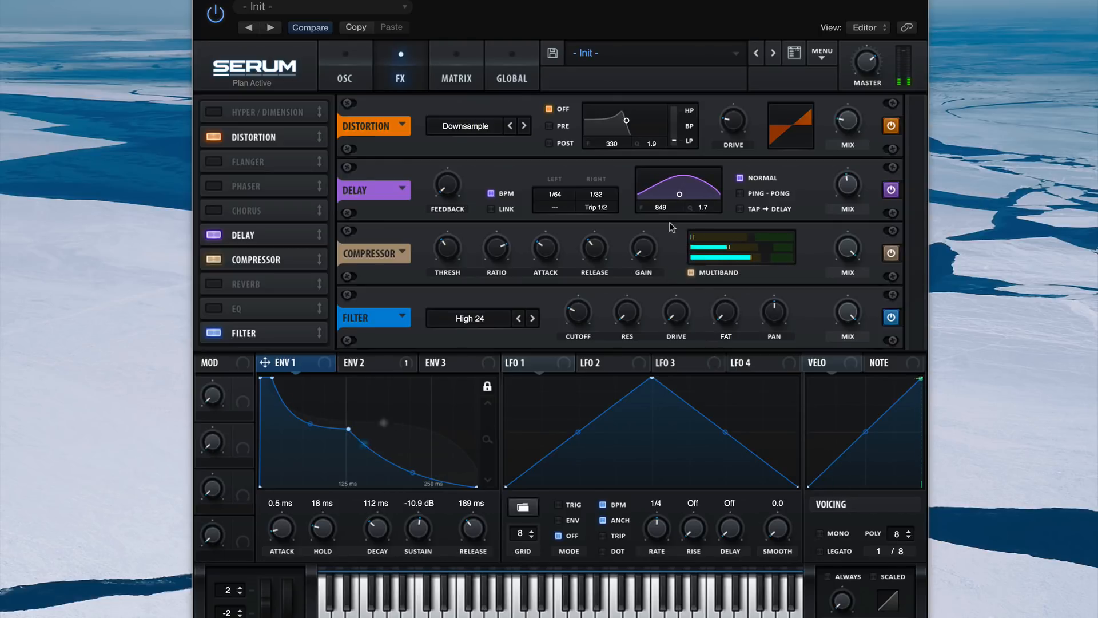
left_click_drag(664, 208, 698, 216)
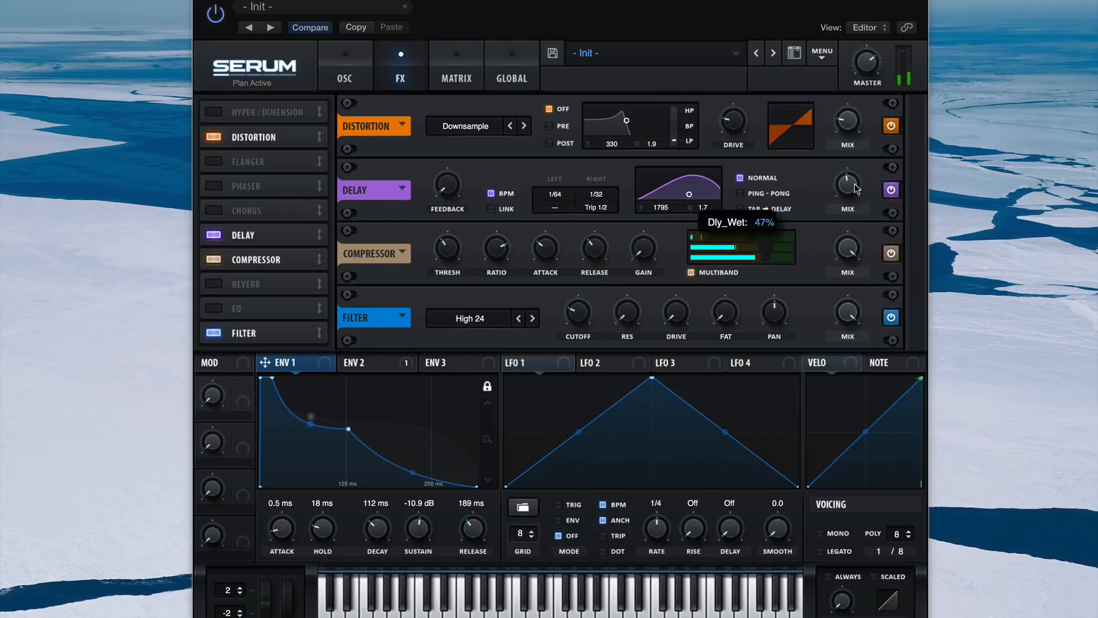
left_click_drag(856, 189, 856, 208)
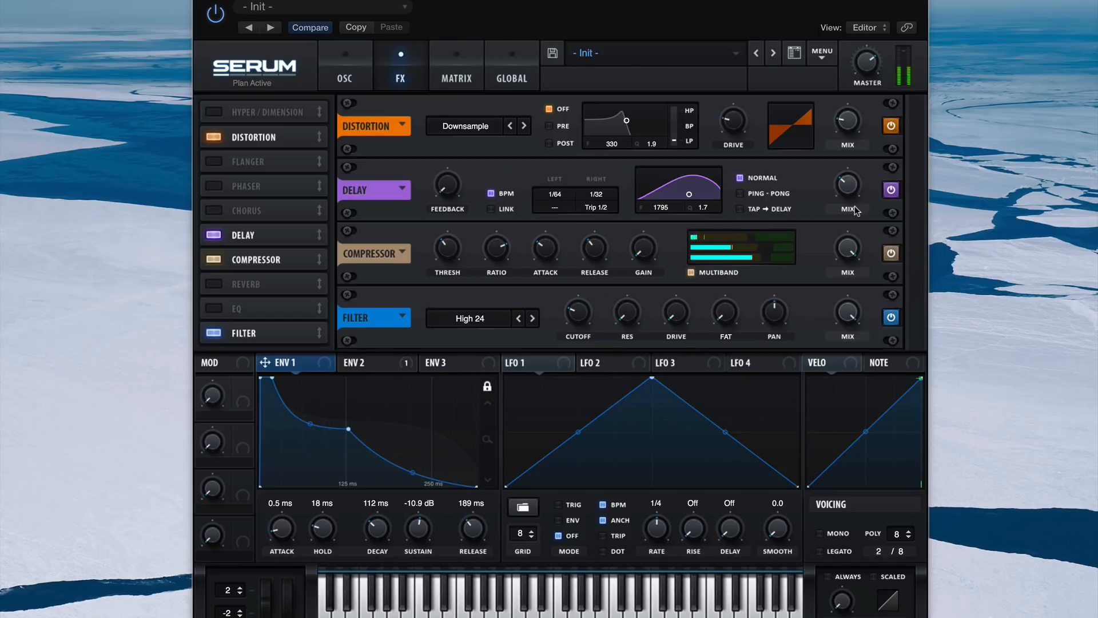
Step: Turn on Hyper/Dimension and move it after the compressor in the chain
left_click(214, 111)
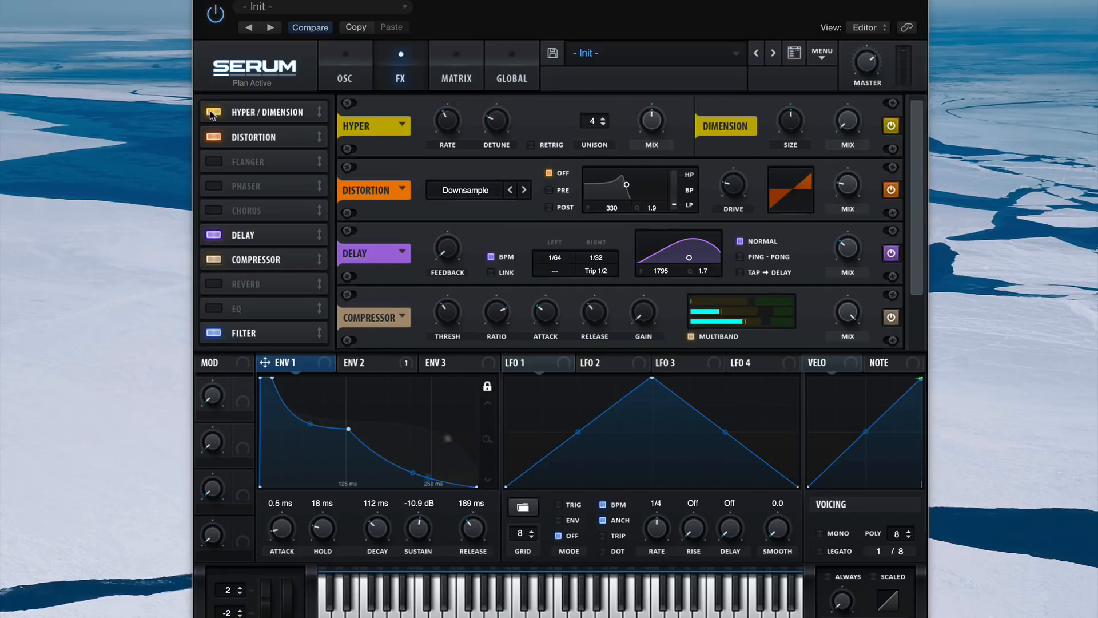
left_click_drag(306, 113, 306, 242)
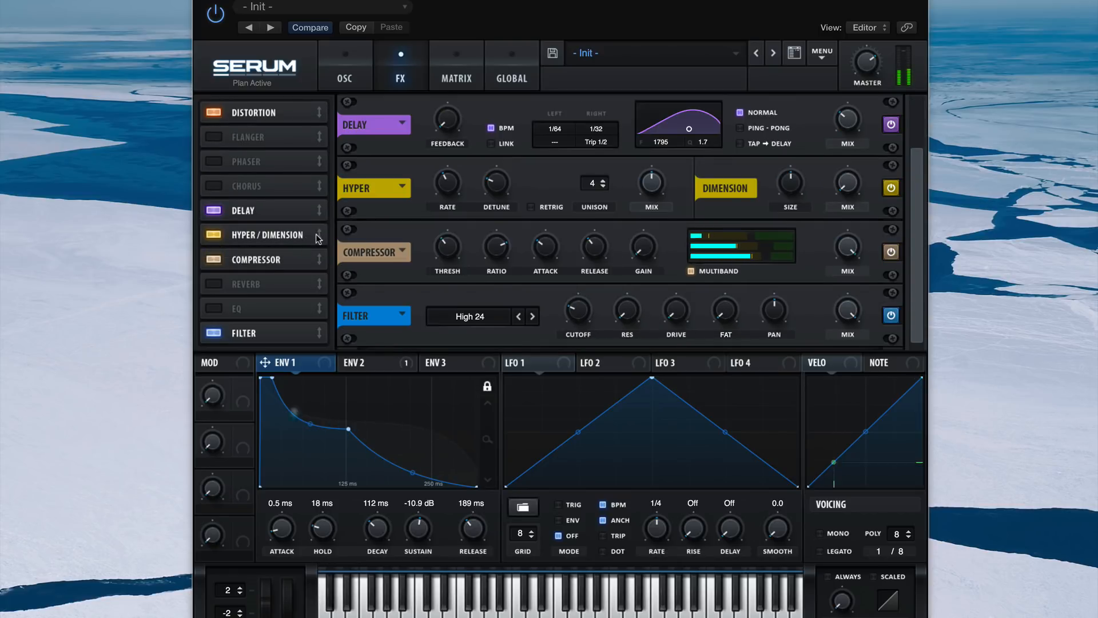
left_click_drag(305, 242, 317, 271)
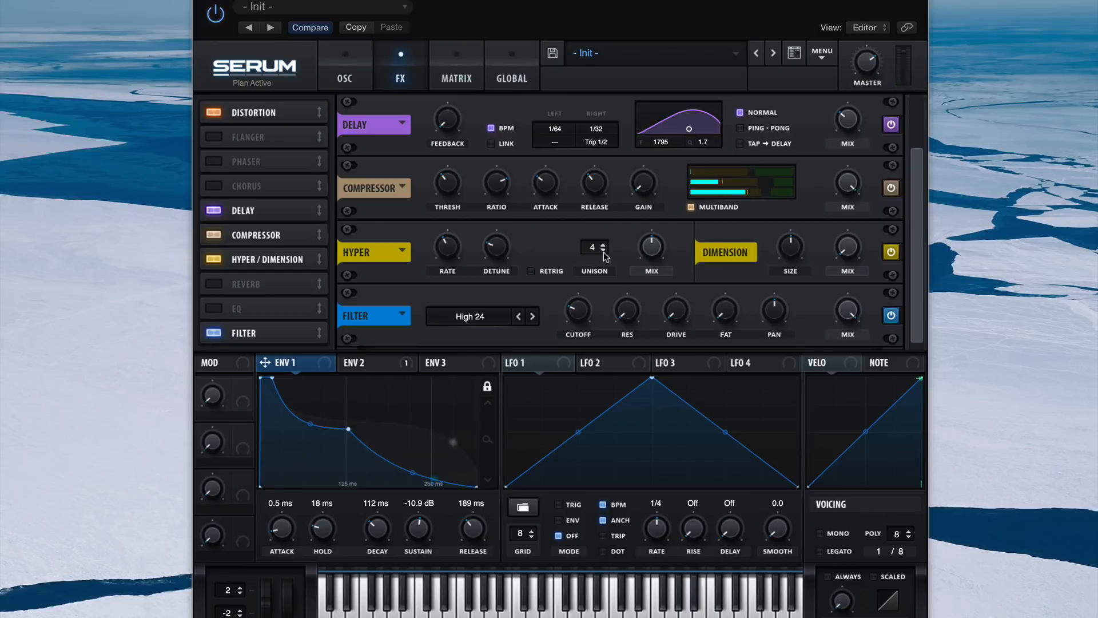
Step: Set Hyper to minimum rate, slightly lower detune, low mix and 6 unison voices
left_click_drag(651, 252, 654, 317)
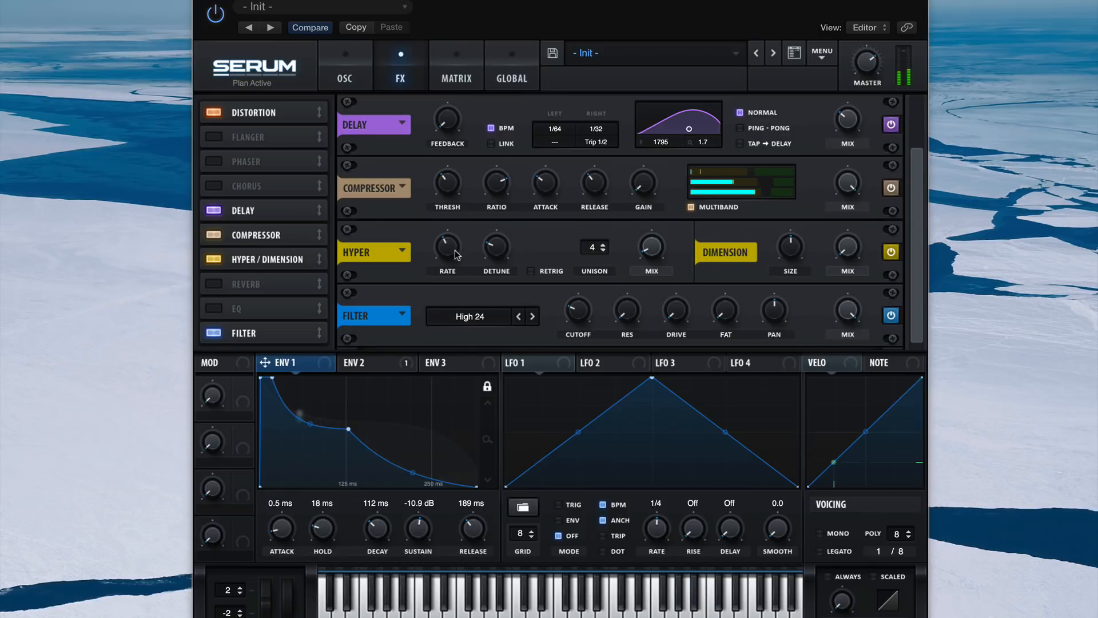
left_click_drag(447, 247, 446, 521)
left_click_drag(498, 255, 499, 283)
left_click(604, 245)
left_click(604, 246)
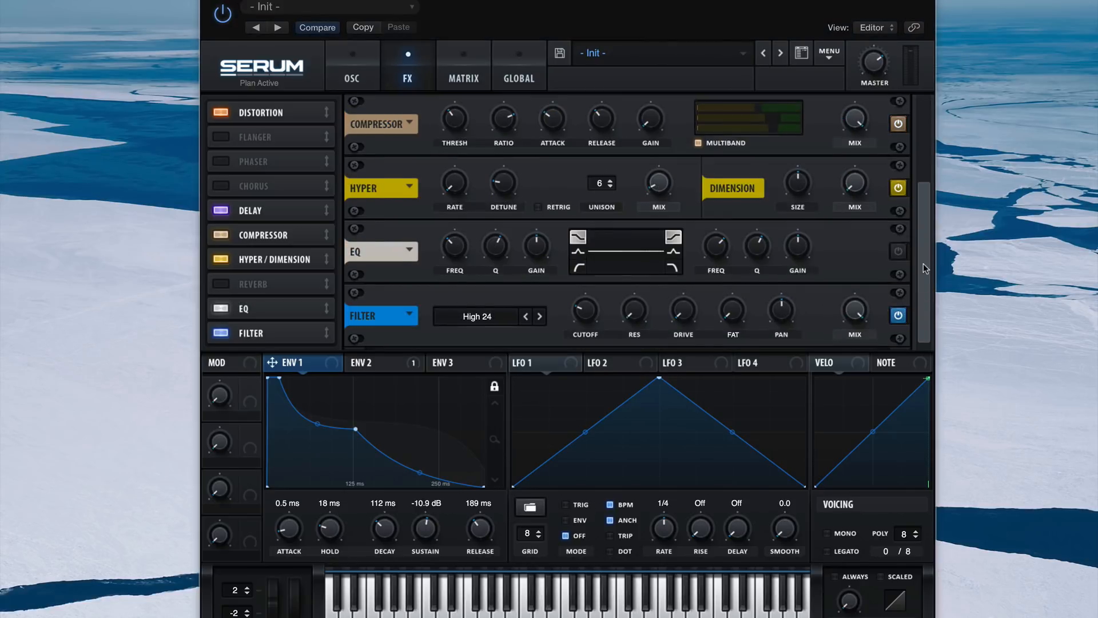
left_click_drag(924, 264, 924, 254)
scroll(628, 287, "down", 2)
mouse_move(920, 260)
left_mouse_down()
mouse_move(922, 169)
mouse_move(958, 352)
left_mouse_up()
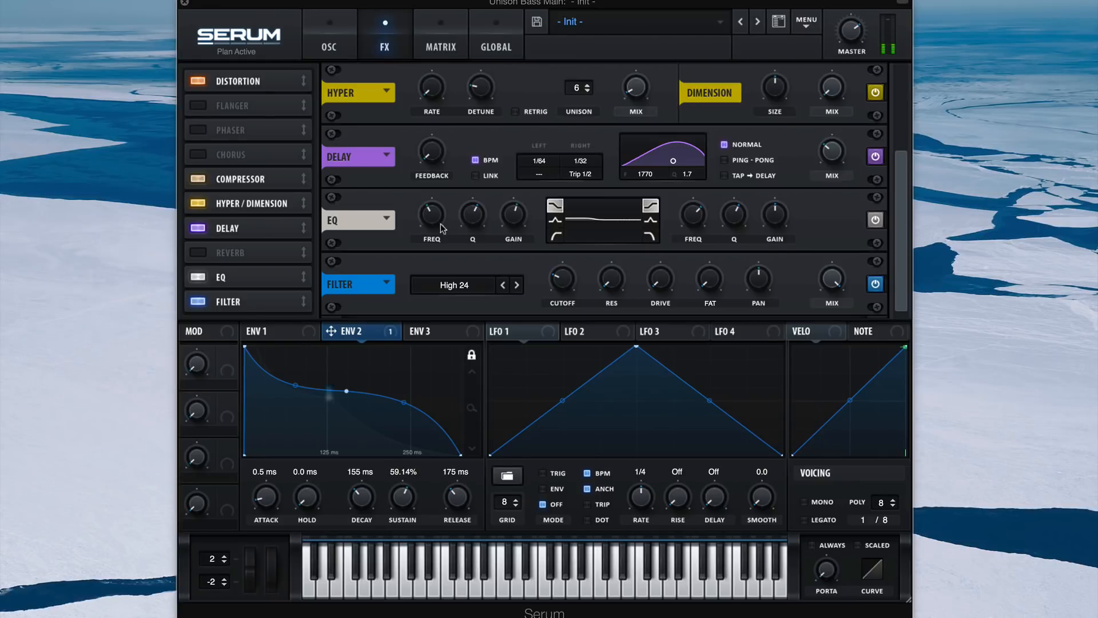
Step: Boost the EQ's low band gain up to 12.5 dB
left_click_drag(517, 221, 515, 197)
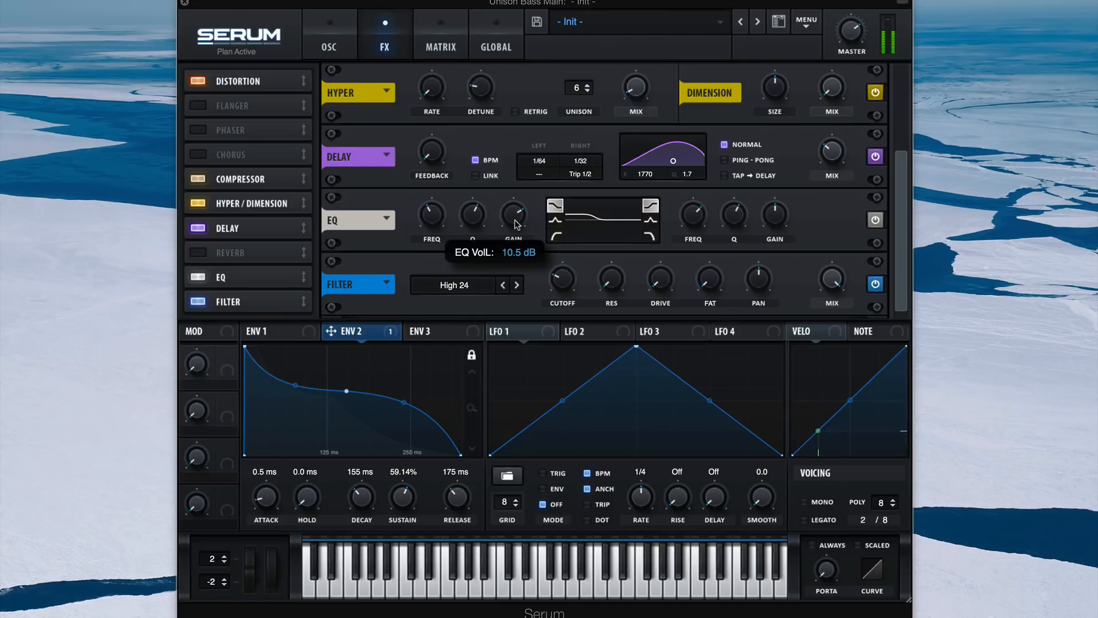
left_click_drag(516, 225, 517, 215)
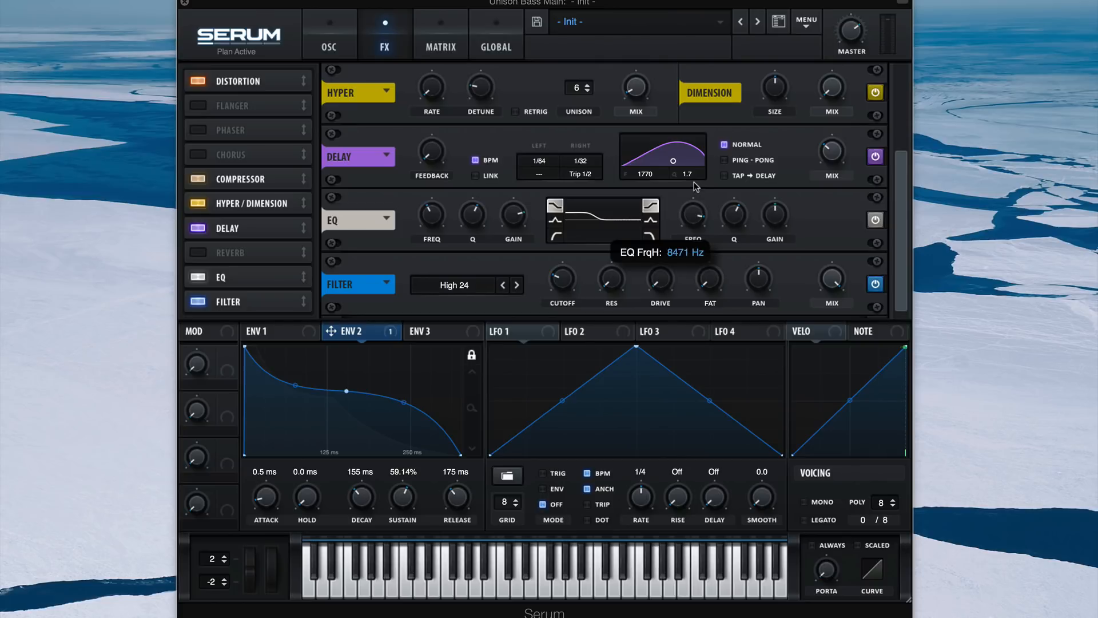
mouse_move(776, 216)
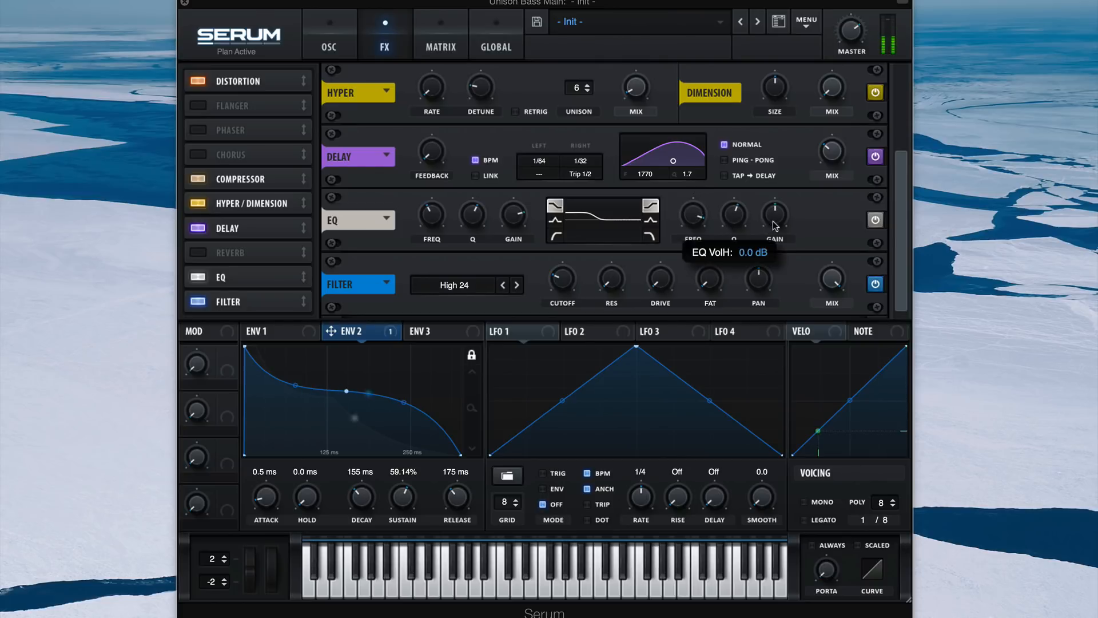
Step: Raise the EQ high band gain, adjust its width and lower it to about 6.5 kHz
left_click_drag(773, 192, 777, 174)
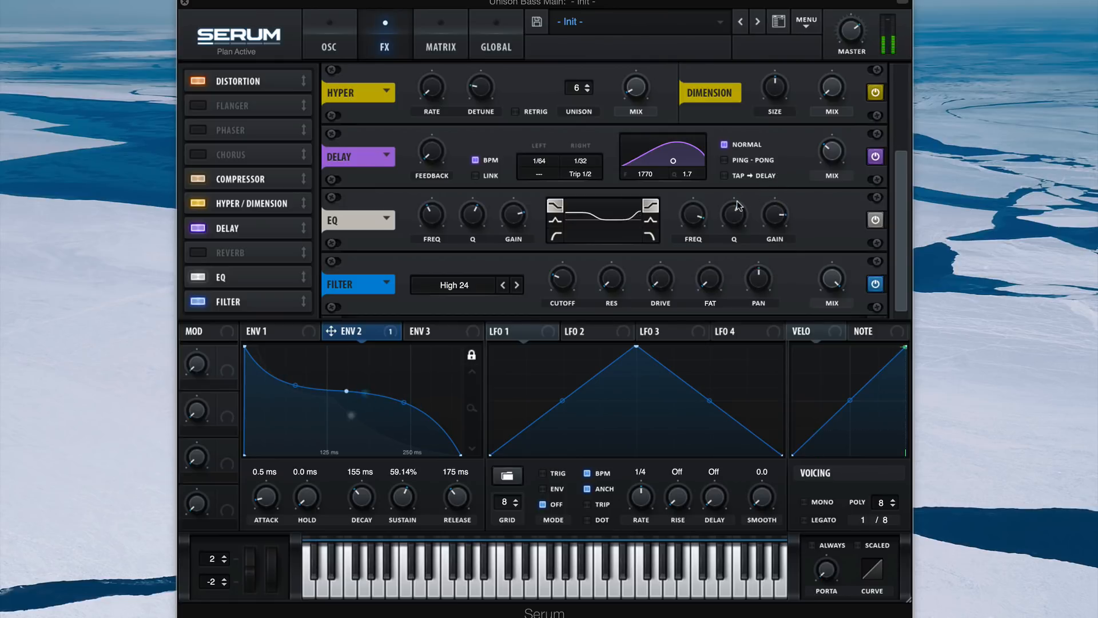
left_click_drag(734, 215, 731, 222)
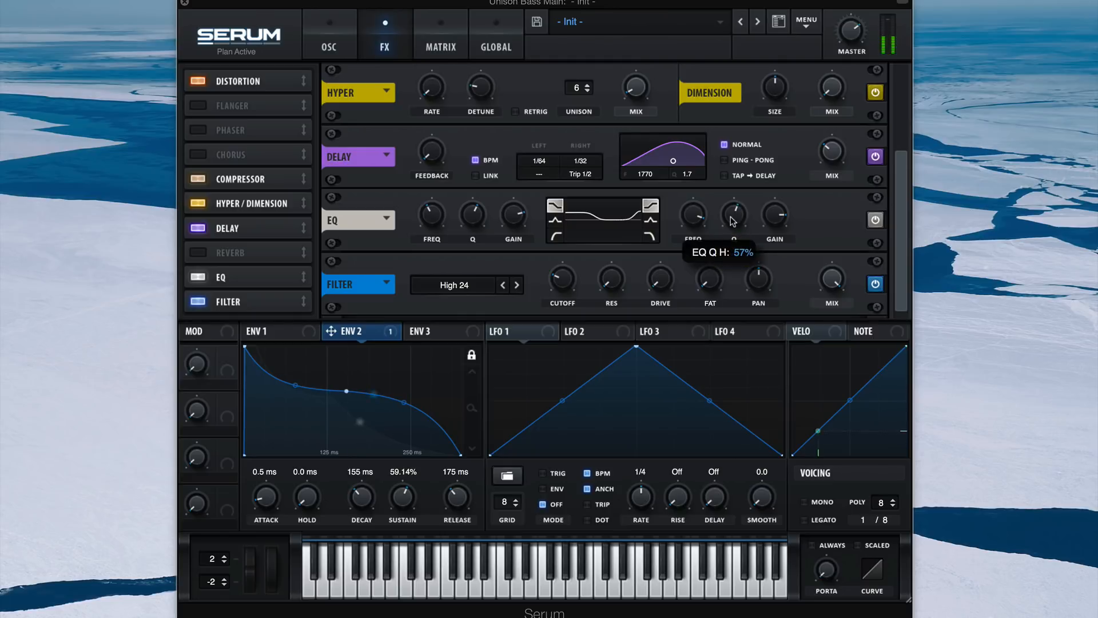
left_click_drag(732, 222, 731, 222)
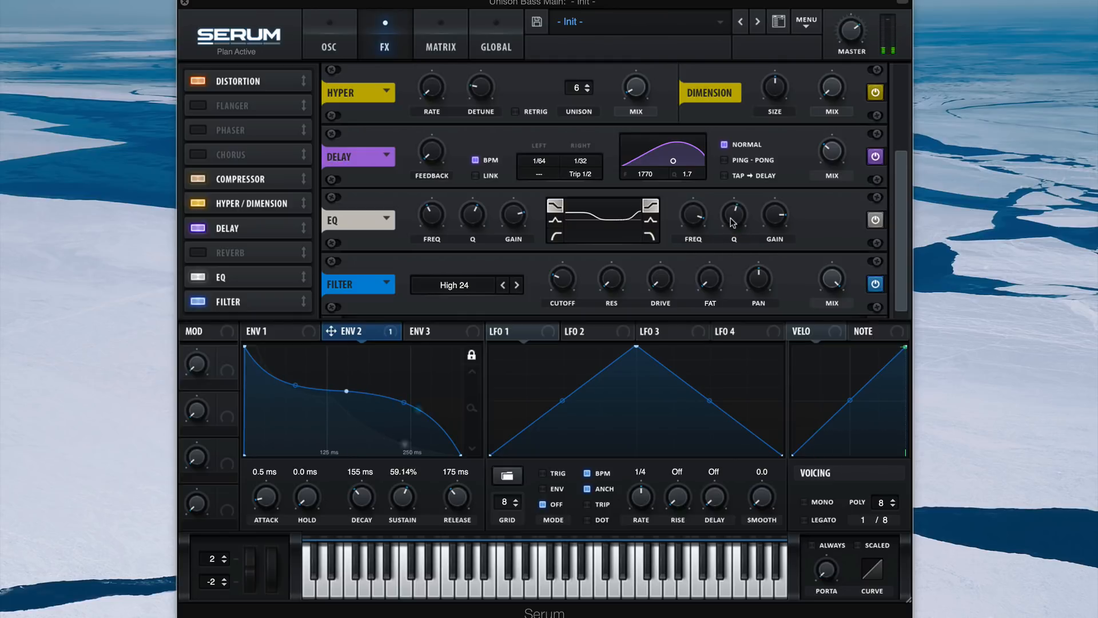
mouse_move(694, 216)
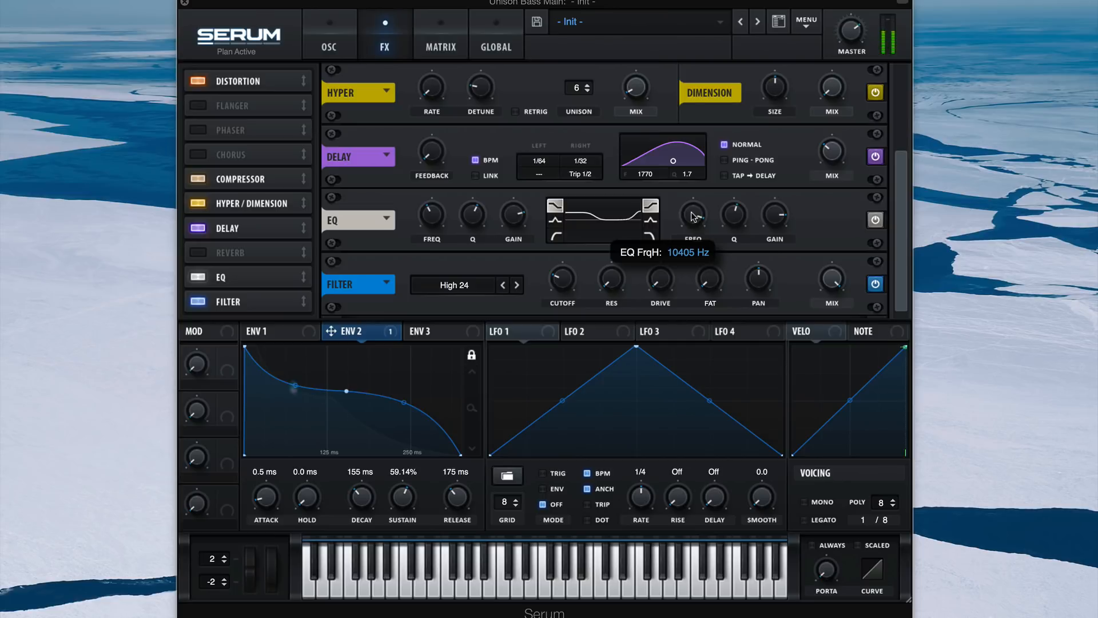
mouse_move(692, 217)
left_mouse_down()
mouse_move(694, 229)
mouse_move(693, 216)
left_mouse_up()
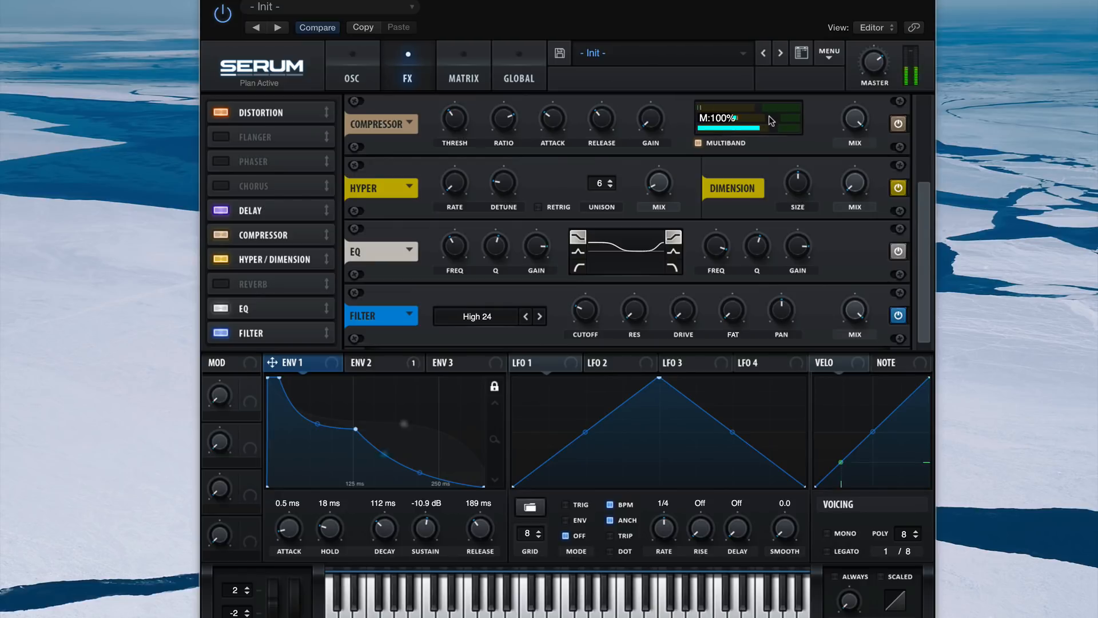
Step: Raise the compressor's mid band and adjust its low band to about 79%
left_click_drag(768, 120, 785, 120)
left_click_drag(782, 131, 772, 133)
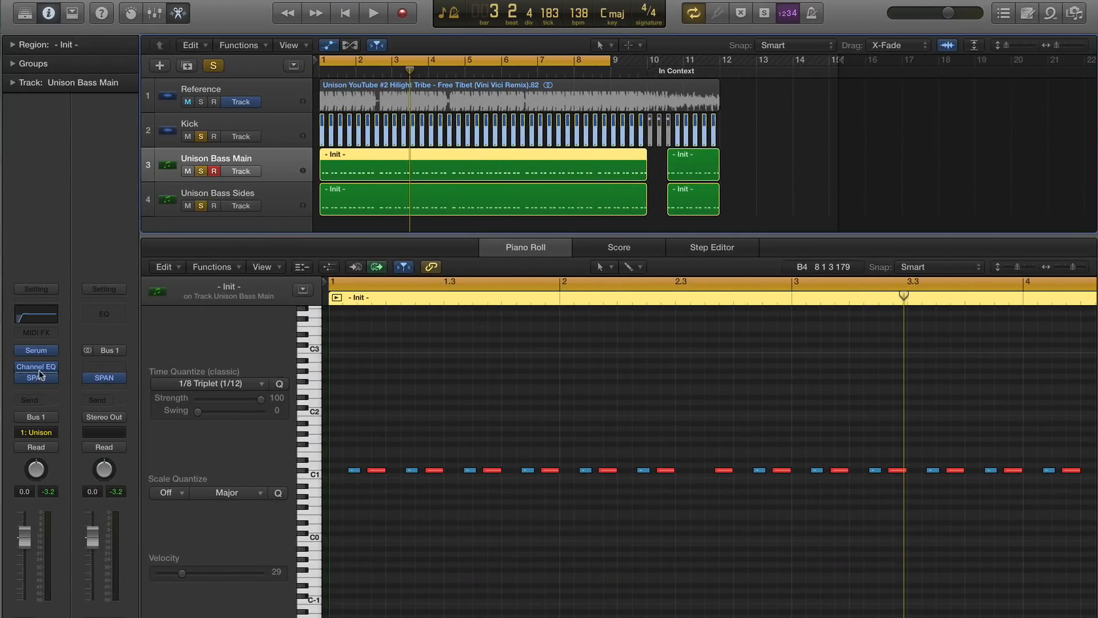
Step: Bring up Unison Bass Main's Channel EQ beside the tracks and start playback
left_click(39, 374)
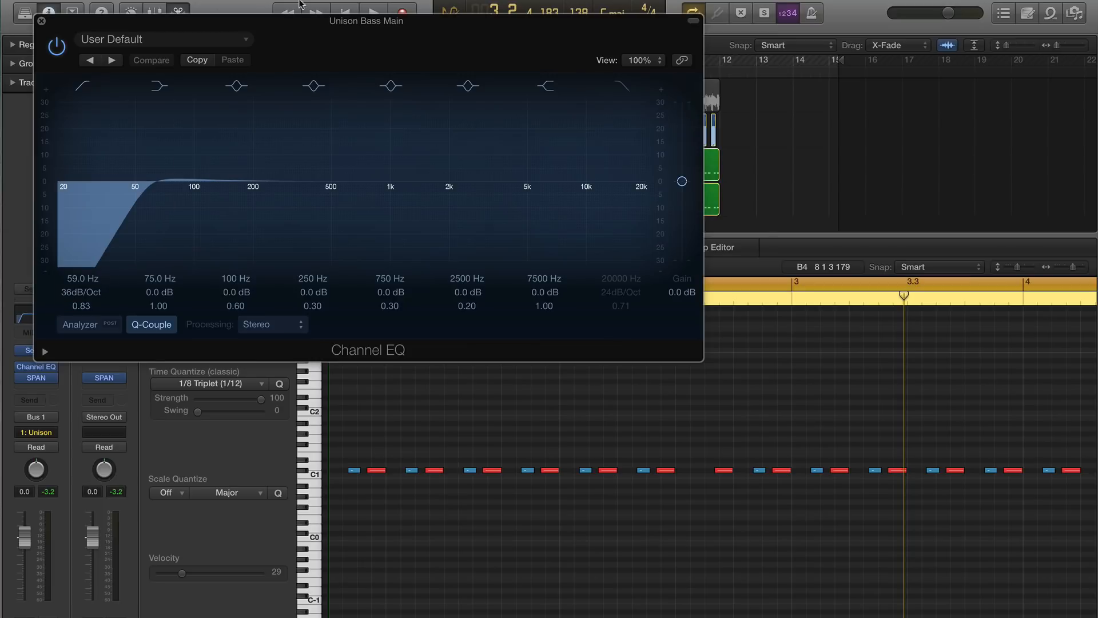
left_click_drag(327, 28, 701, 93)
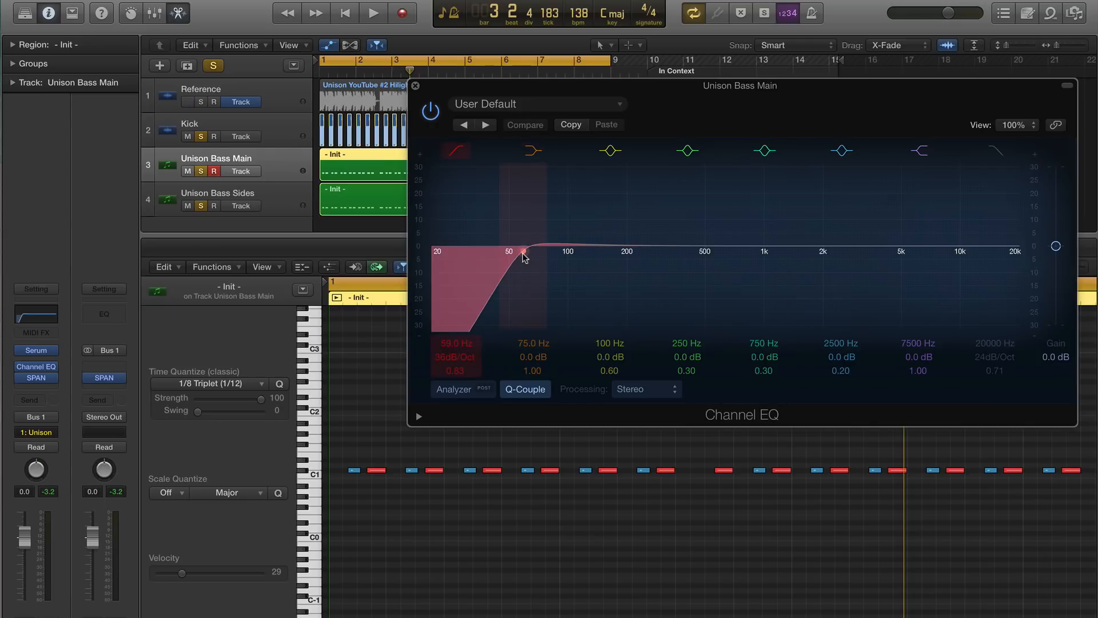
key("space")
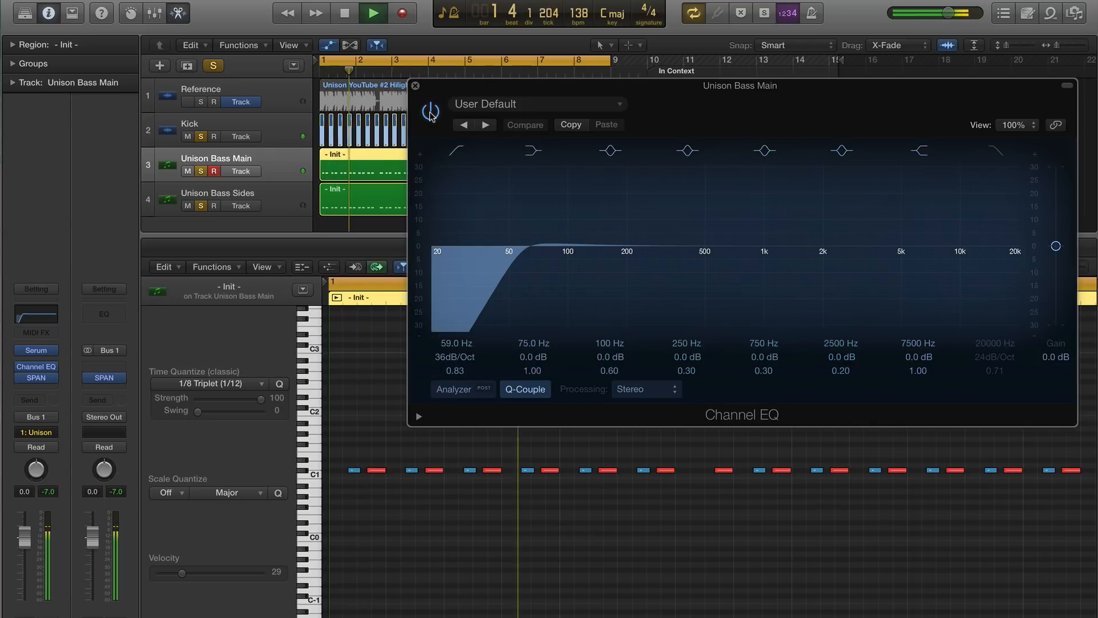
Step: Compare the low-cut EQ bypassed and active during playback, leaving it on
left_click(430, 113)
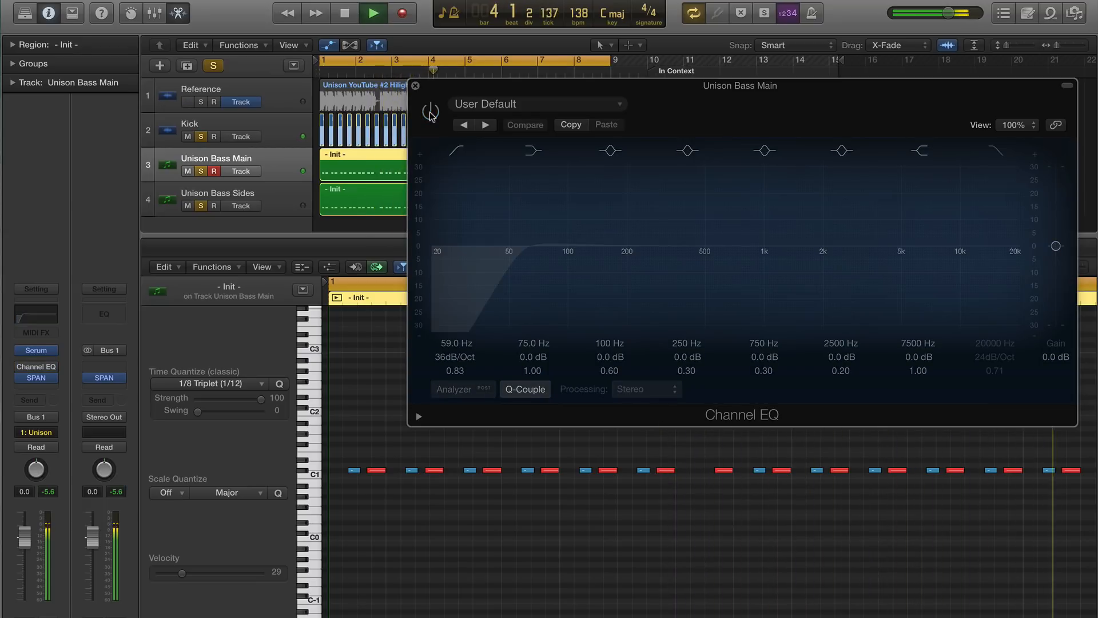
left_click(429, 112)
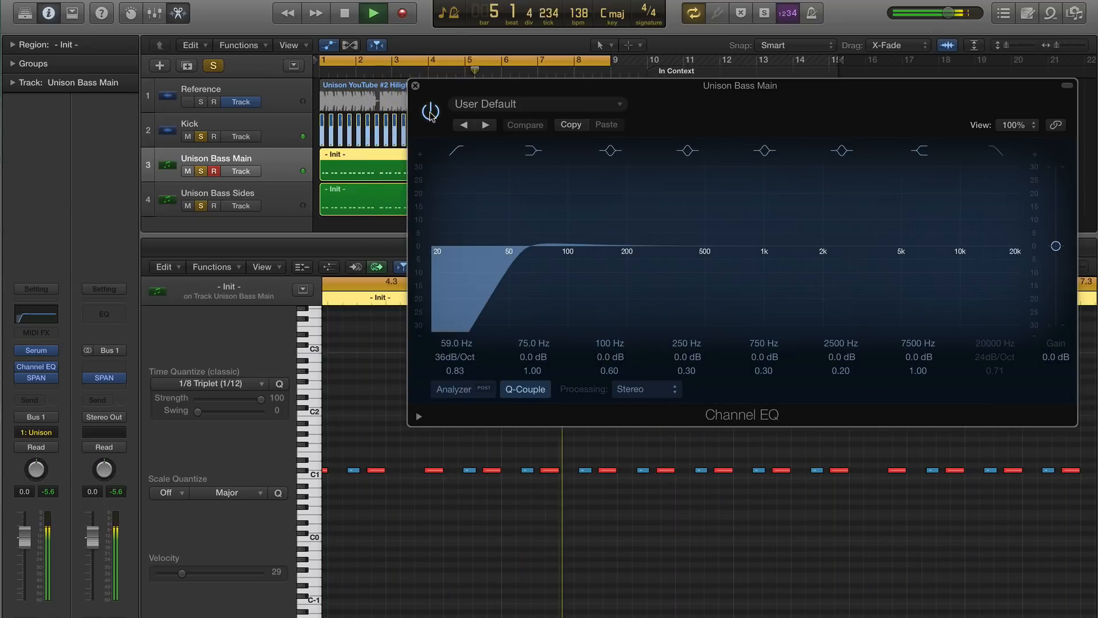
left_click(429, 113)
left_click(430, 112)
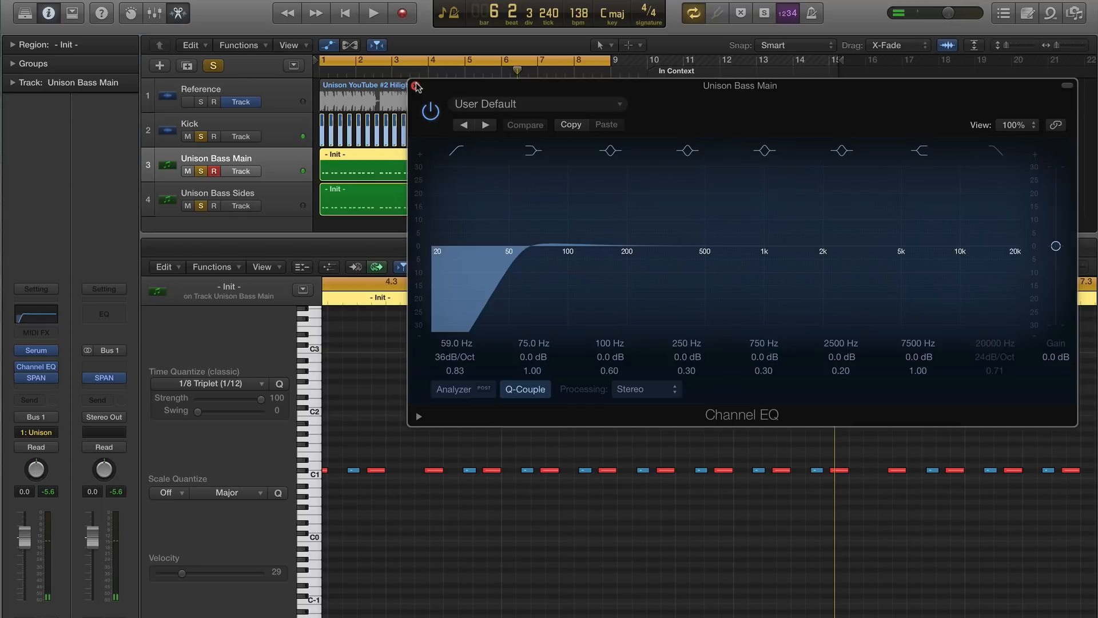
left_click(417, 86)
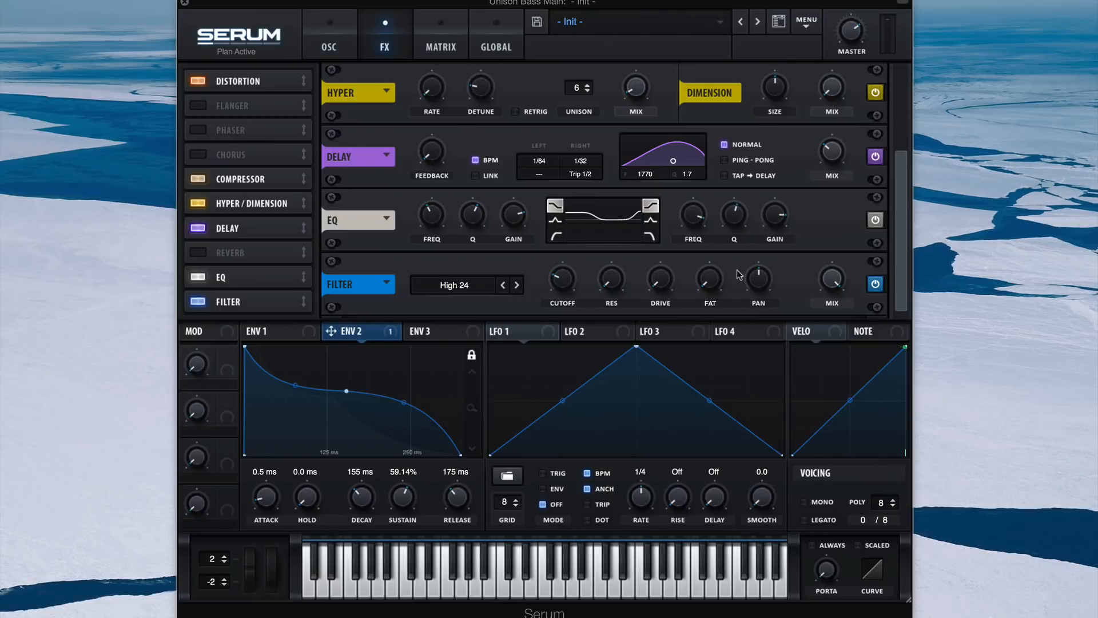
left_click_drag(895, 219, 904, 143)
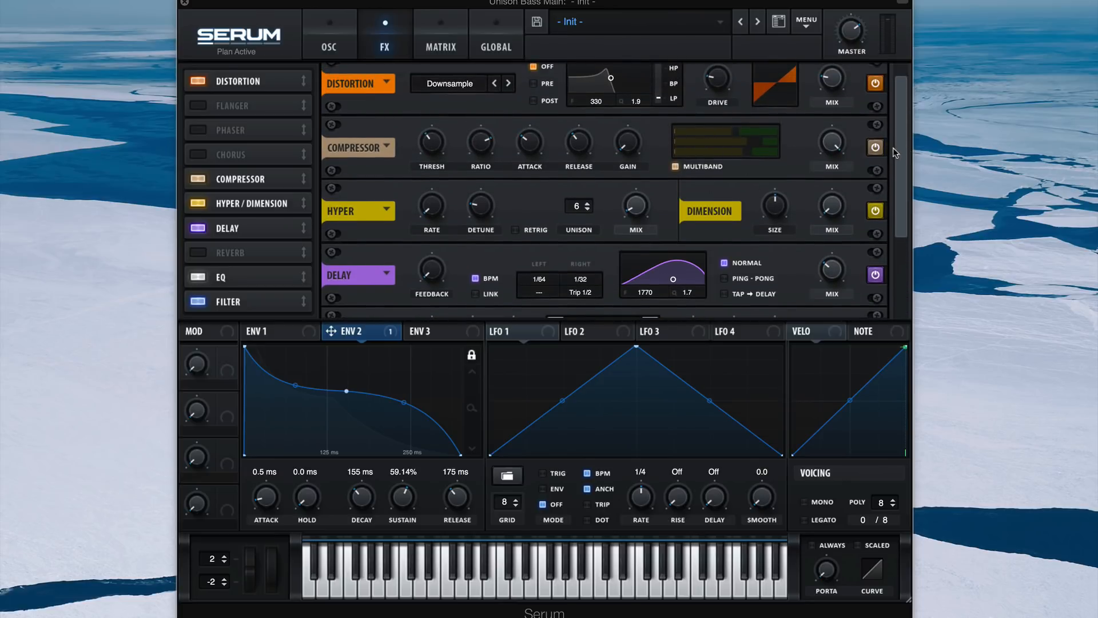
scroll(901, 130, "down", 3)
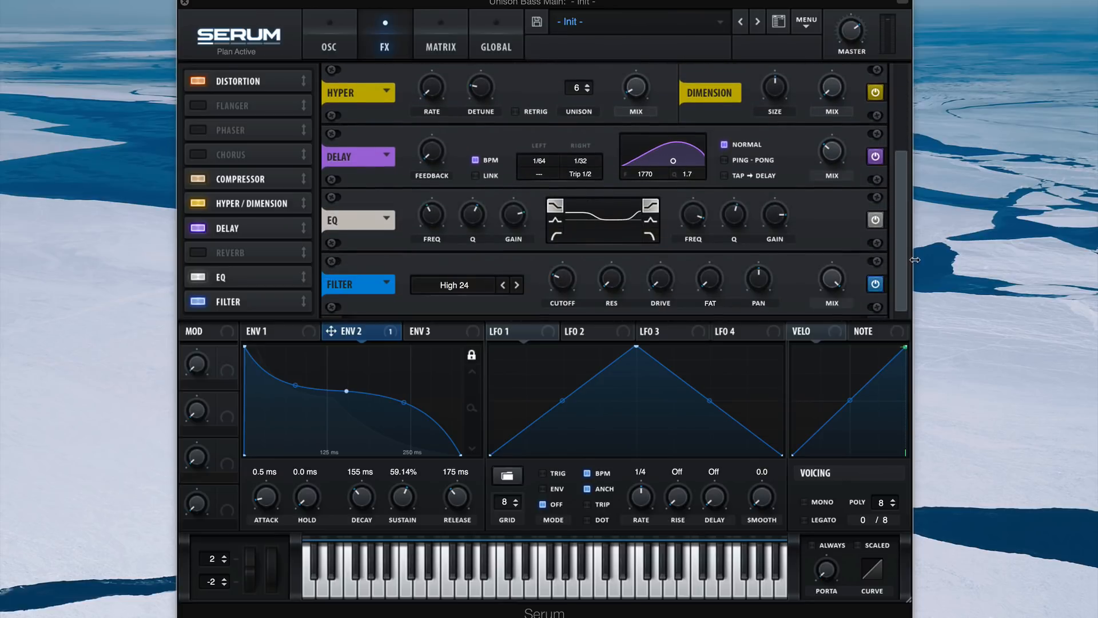
scroll(901, 129, "up", 4)
left_click_drag(909, 128, 925, 290)
left_click_drag(901, 223, 902, 130)
Step: Return from the FX rack to Serum's oscillator page
left_click(330, 48)
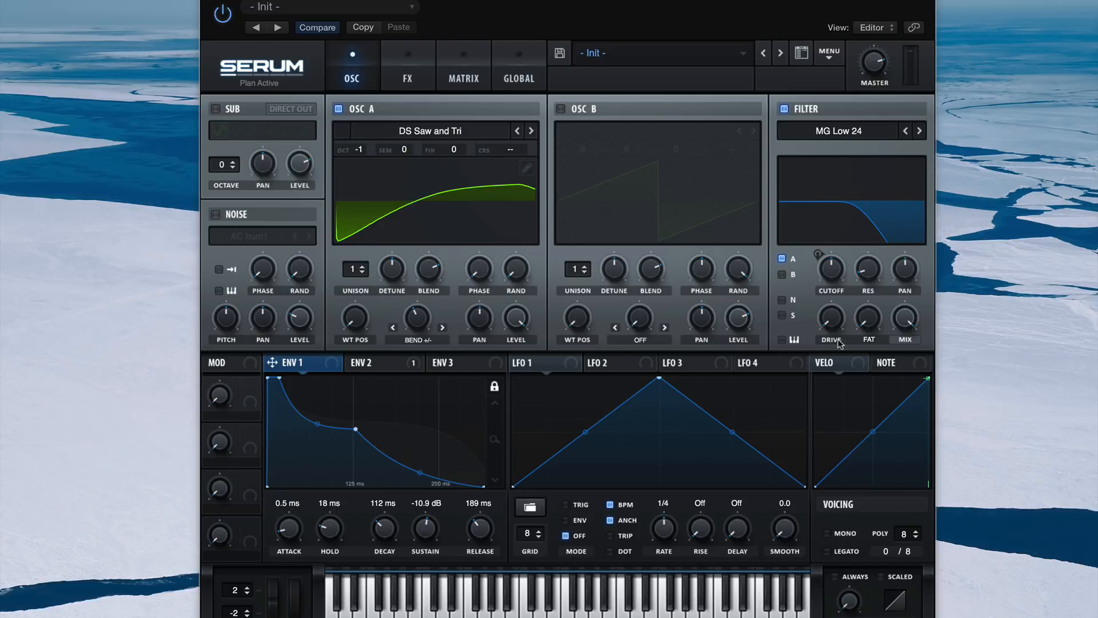
Step: Show envelope 2's settings that drive the filter cutoff
left_click(388, 370)
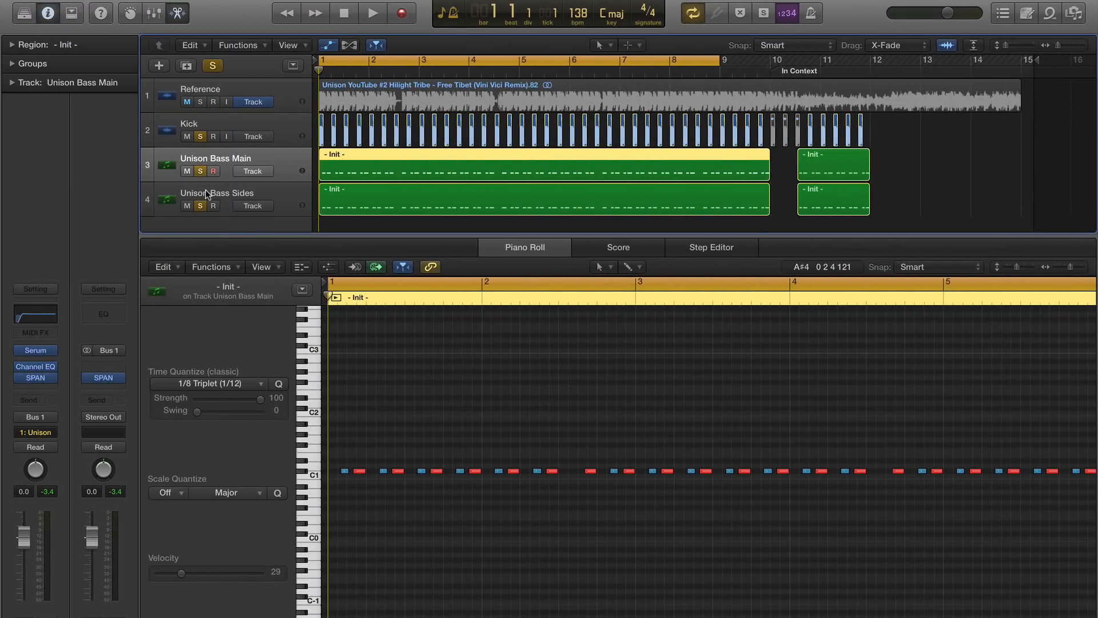
left_click(205, 189)
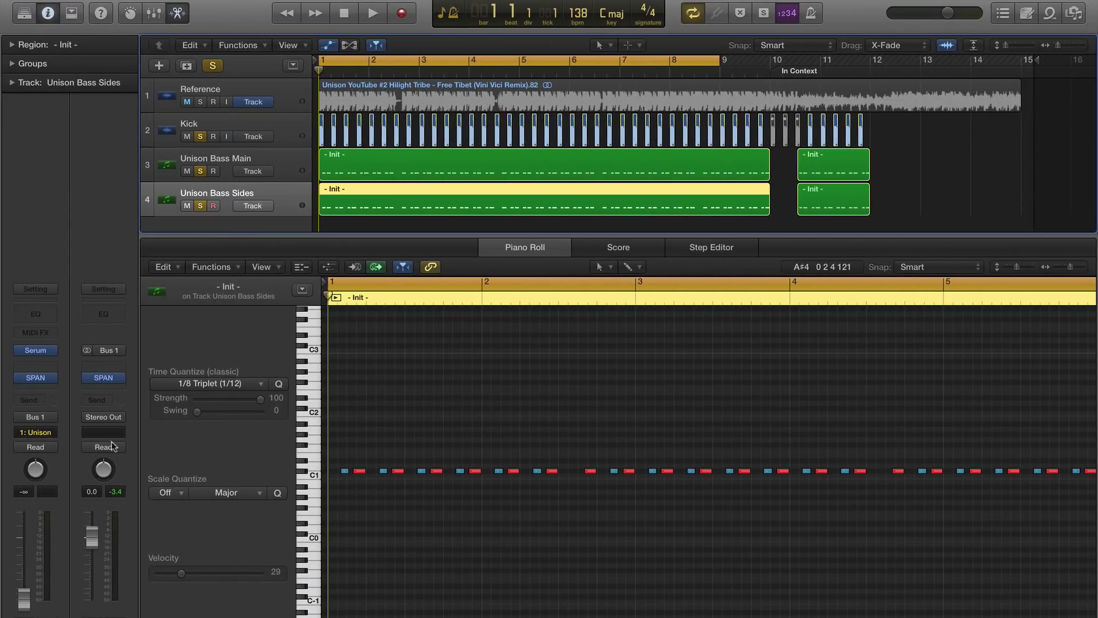
left_click(199, 165)
left_click_drag(23, 539, 23, 596)
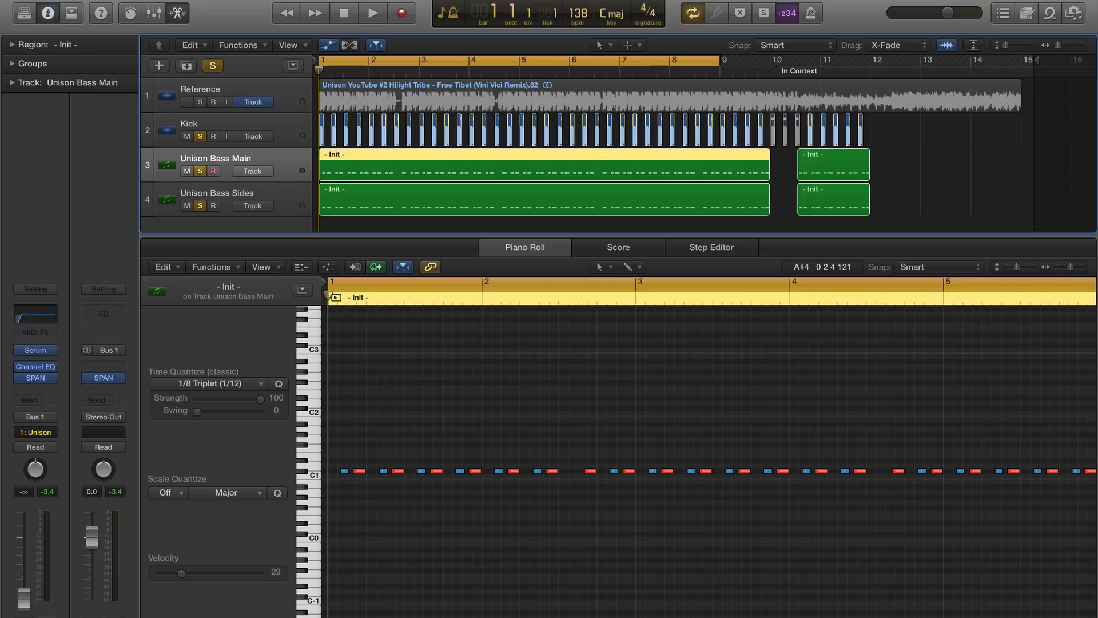
key("space")
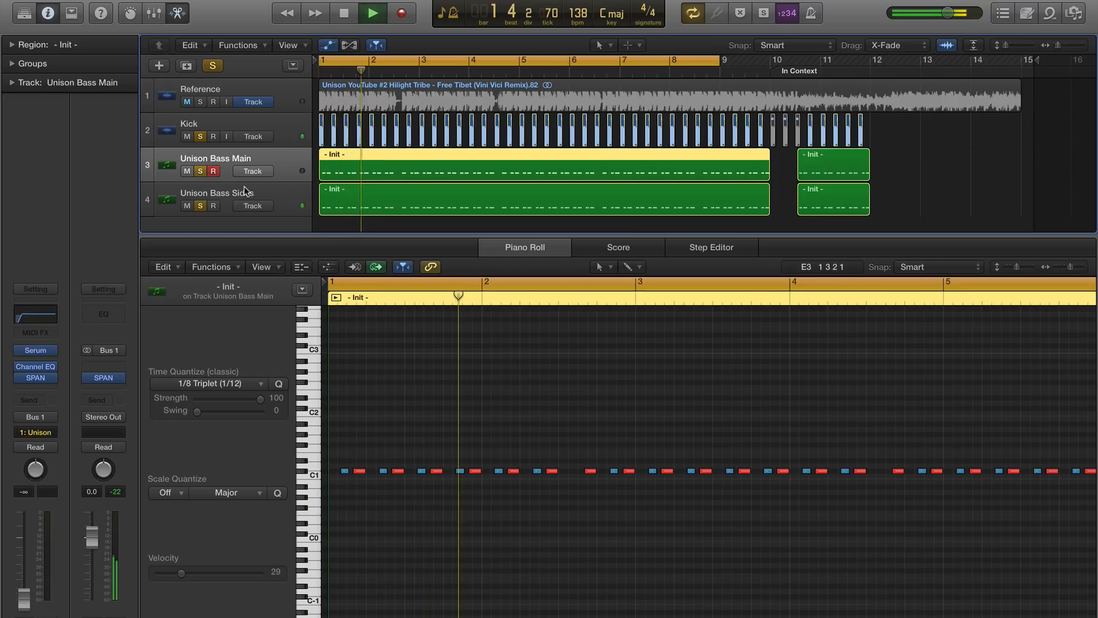
Step: Select Unison Bass Sides, stop playback and bring up its Serum instrument
left_click(215, 198)
key("space")
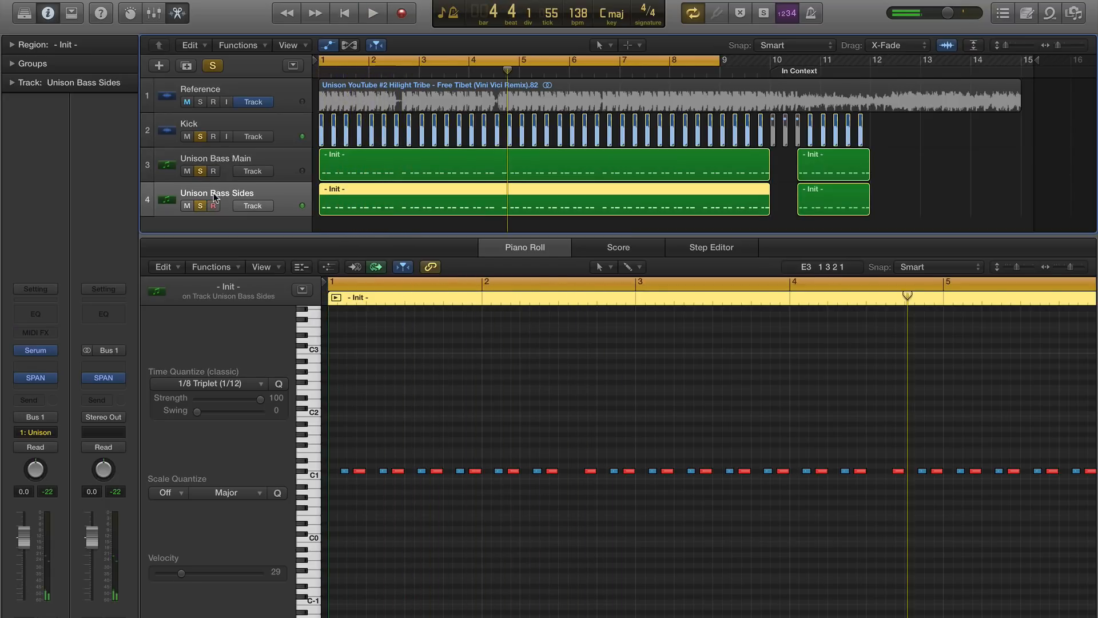
mouse_move(36, 350)
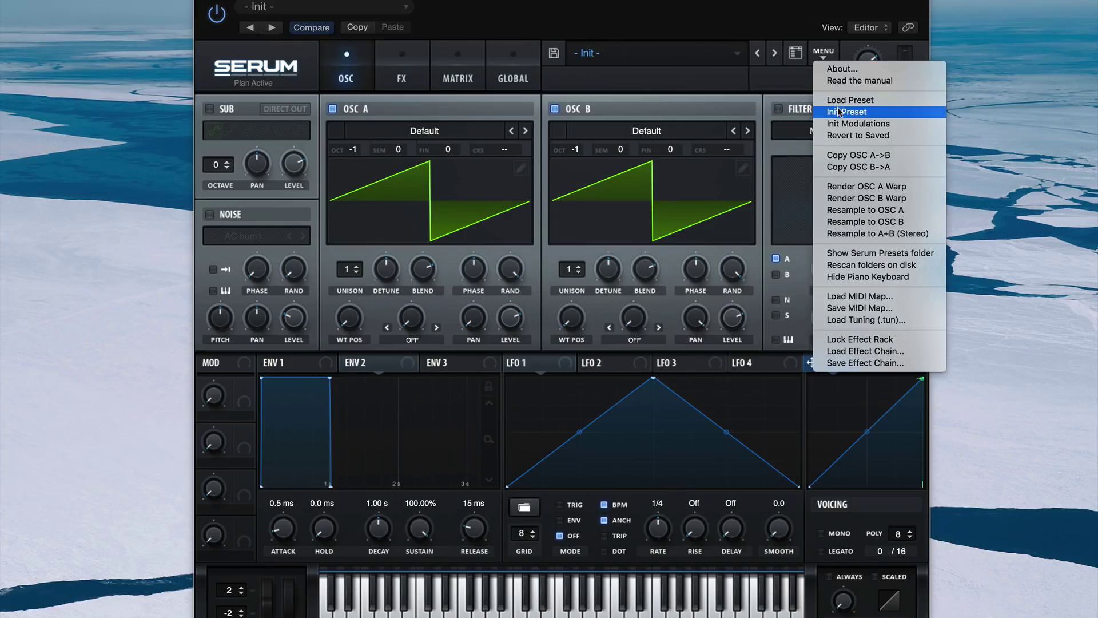
left_click(841, 112)
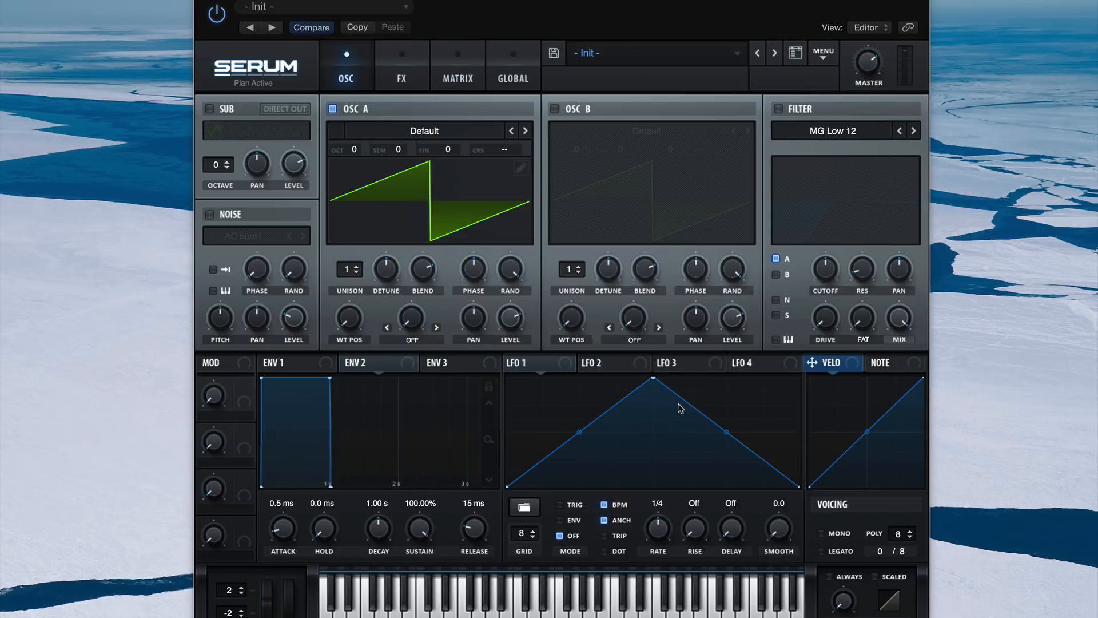
Step: Enable oscillator B and drop both oscillators to octave -1
left_click(558, 109)
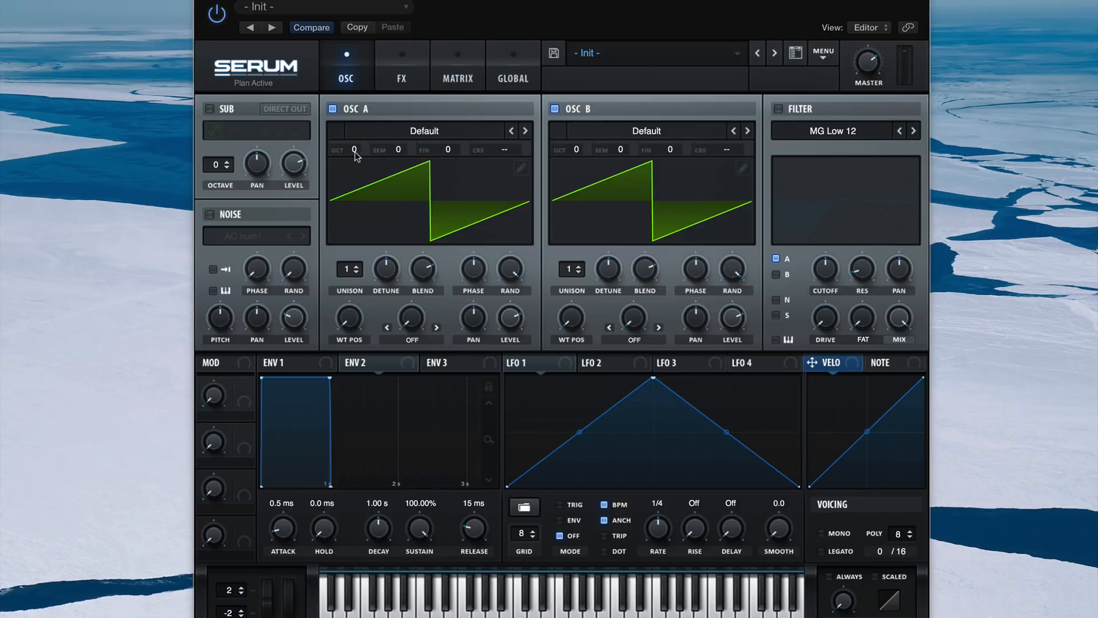
left_click_drag(354, 152, 357, 169)
left_click_drag(576, 153, 576, 171)
Step: Offset the starting phases of oscillators A and B
left_click_drag(473, 269, 469, 214)
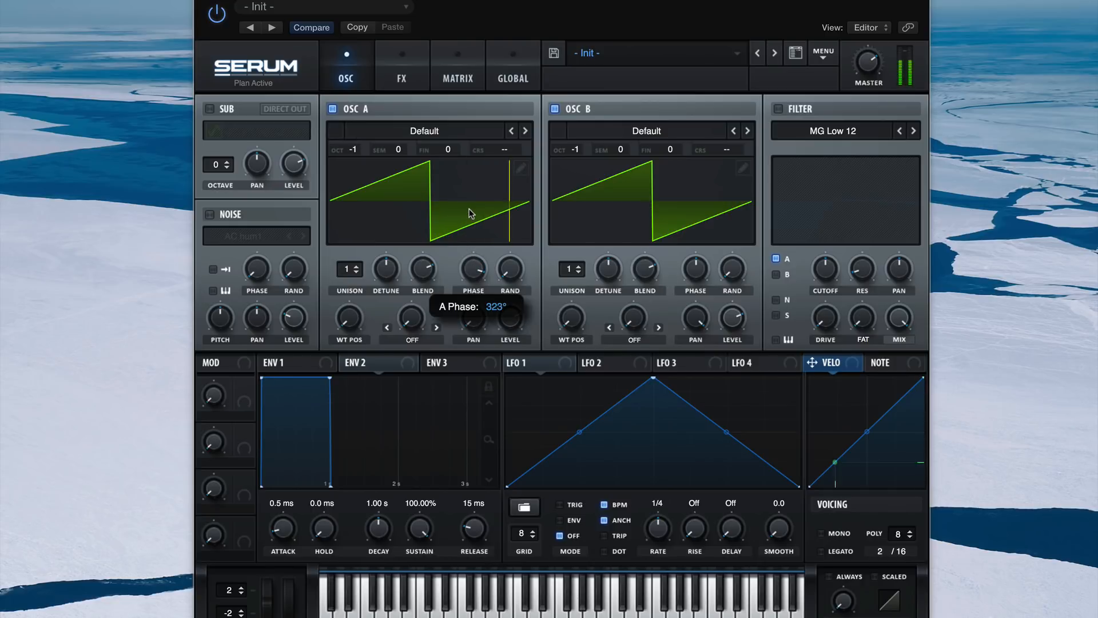
left_click_drag(695, 275, 696, 297)
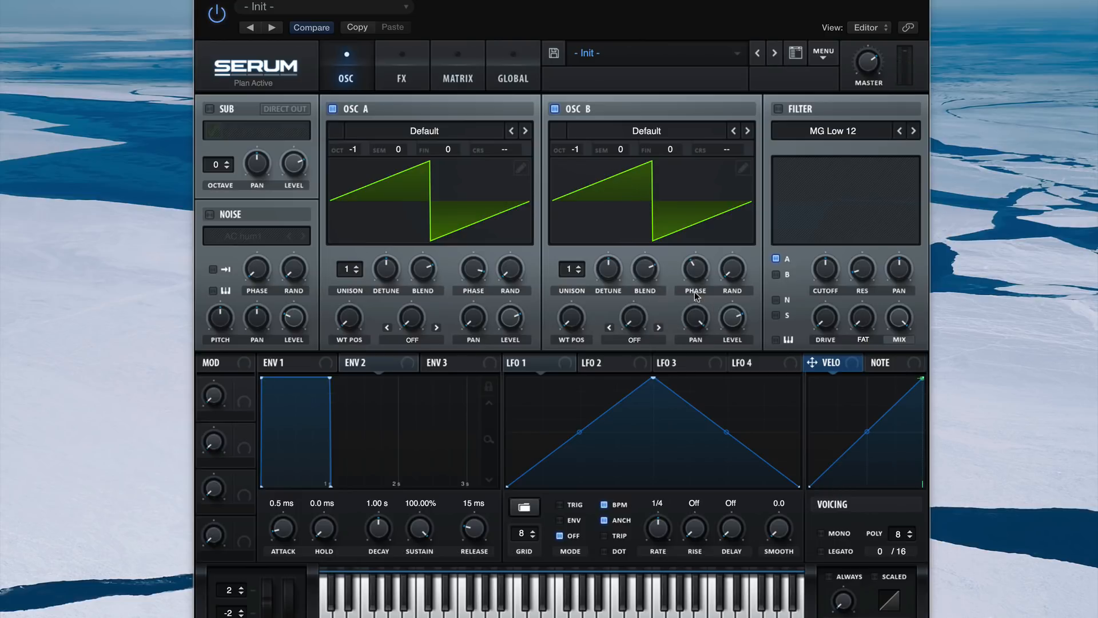
Step: Enable the filter and set its type to Normal High 24
left_click(780, 111)
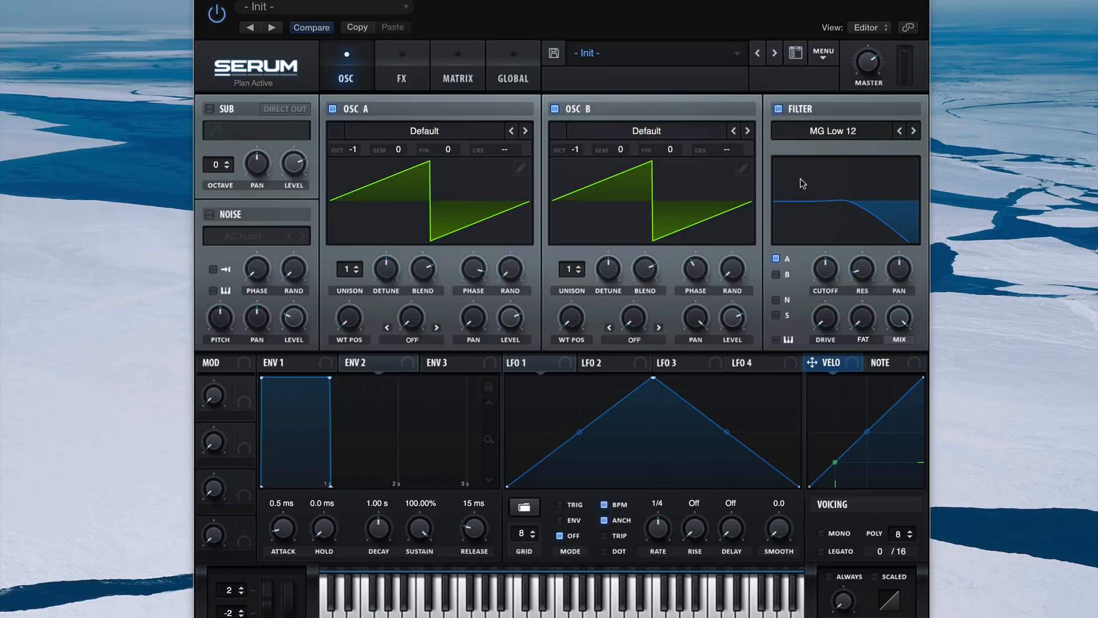
left_click(856, 137)
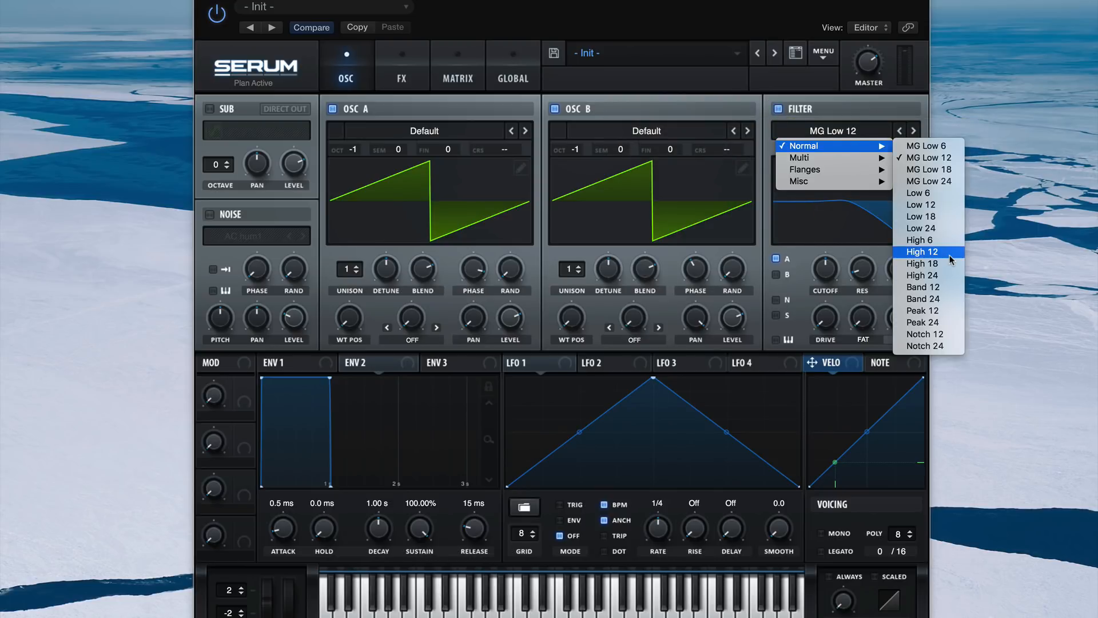
left_click(949, 275)
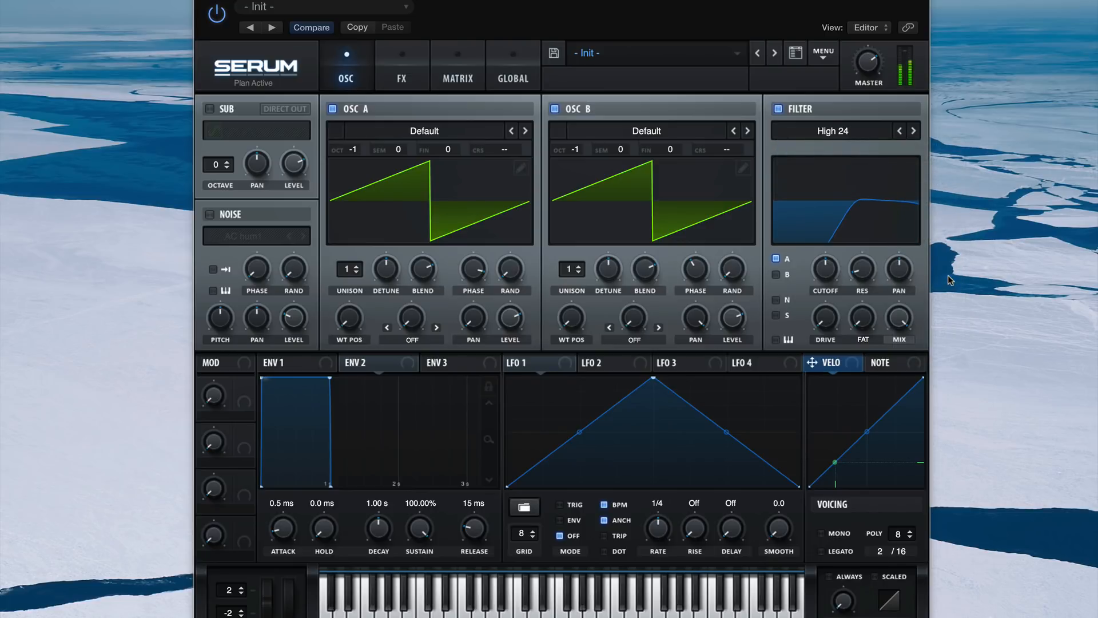
Step: Route oscillator B through the filter too and leave keytracking switched on
left_click(778, 274)
left_click(777, 341)
left_click(777, 341)
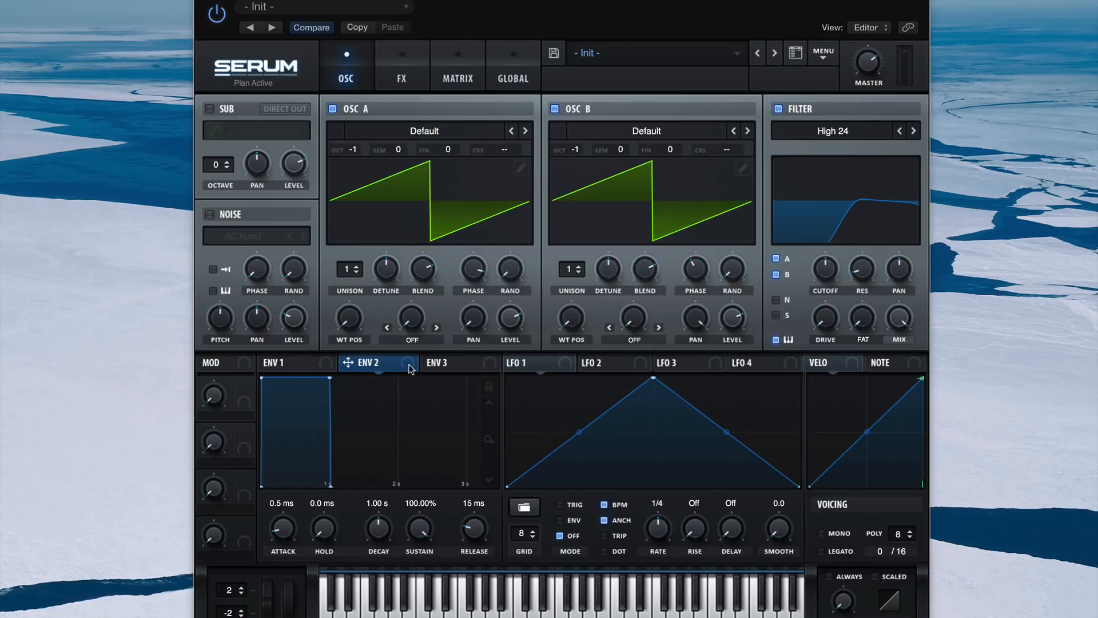
Step: Assign envelope 2 to the filter cutoff and lengthen its attack to about 671 ms with an eased curve
left_click_drag(411, 367, 824, 272)
left_click_drag(291, 538, 287, 513)
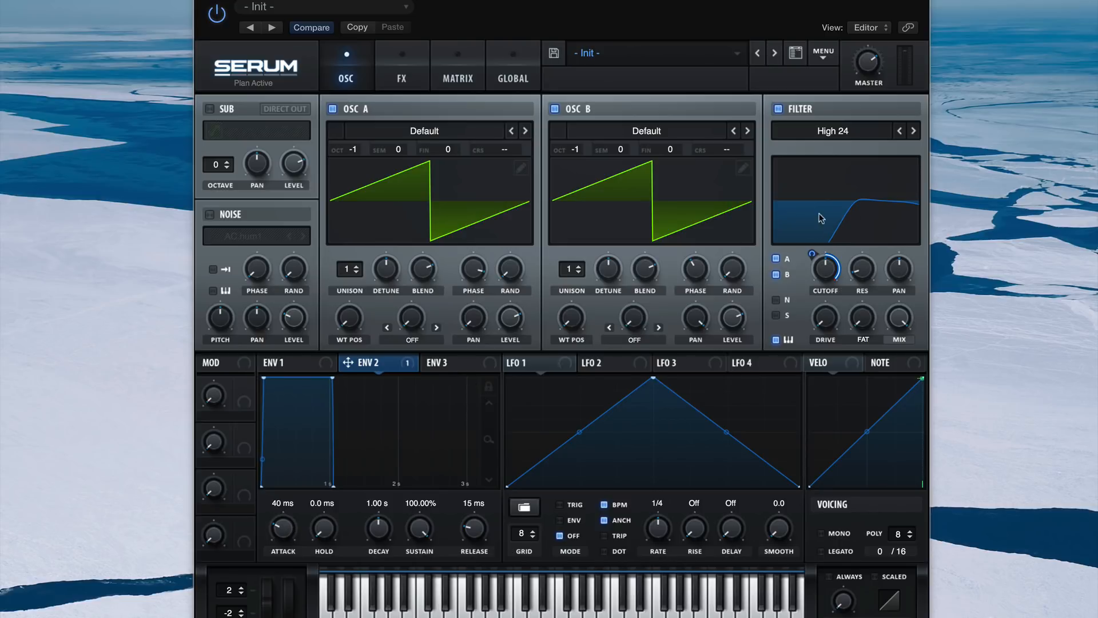
mouse_move(286, 535)
left_mouse_down()
mouse_move(288, 515)
mouse_move(287, 557)
left_mouse_up()
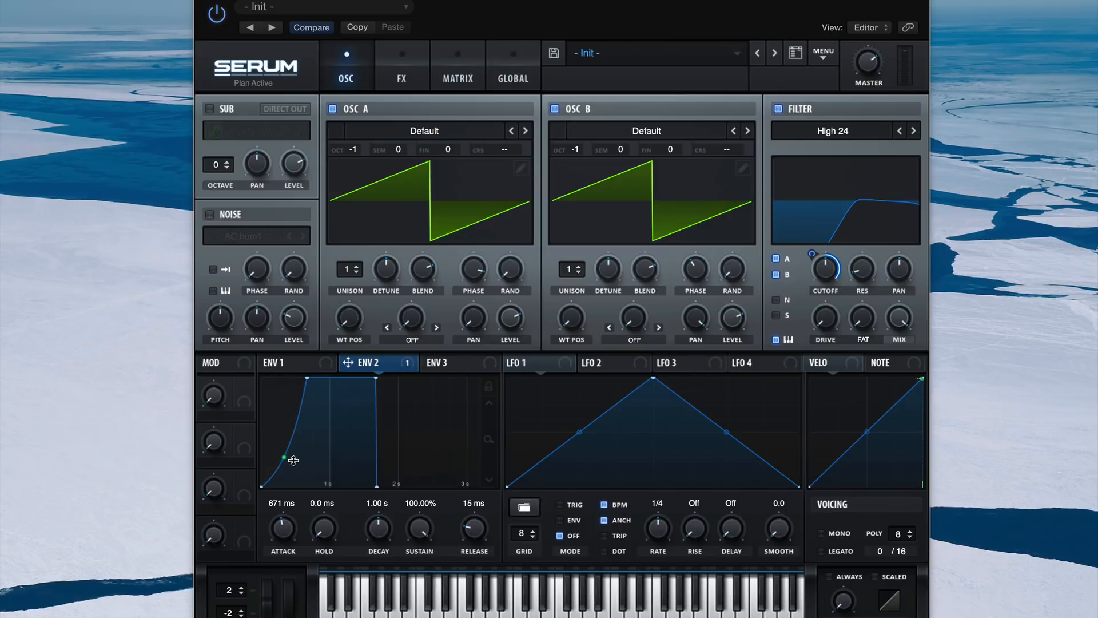
left_click_drag(292, 460, 257, 402)
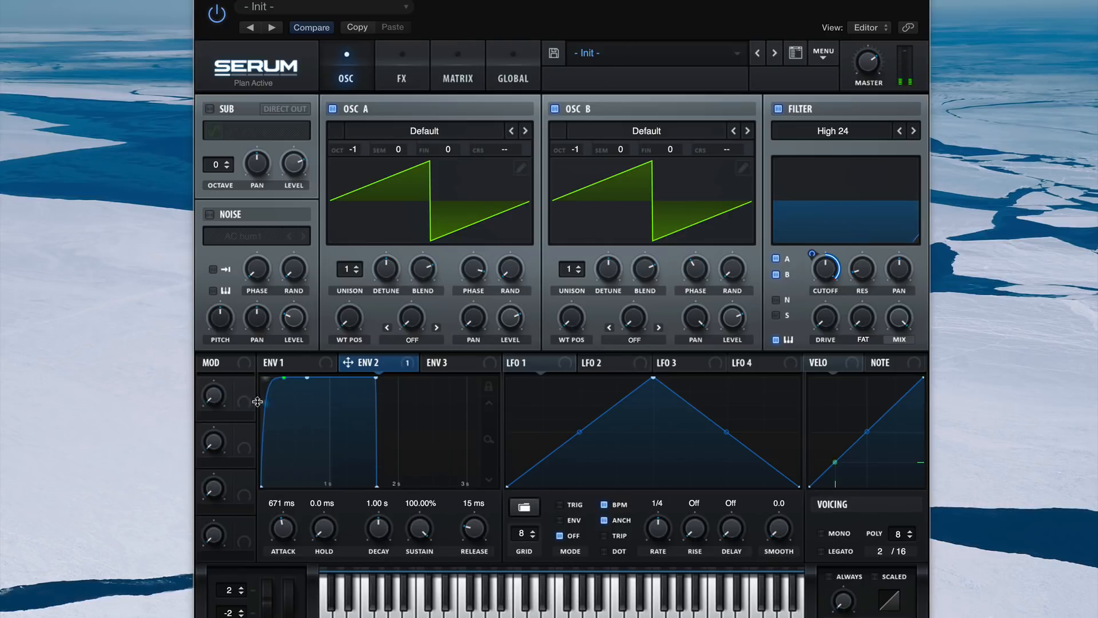
left_click_drag(258, 402, 262, 408)
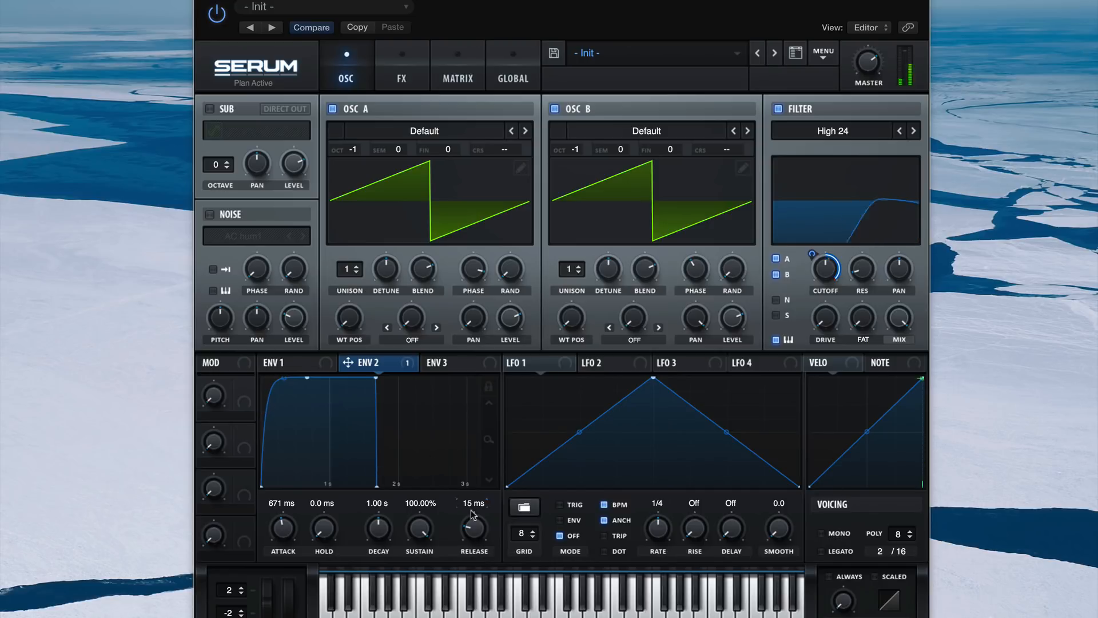
mouse_move(826, 269)
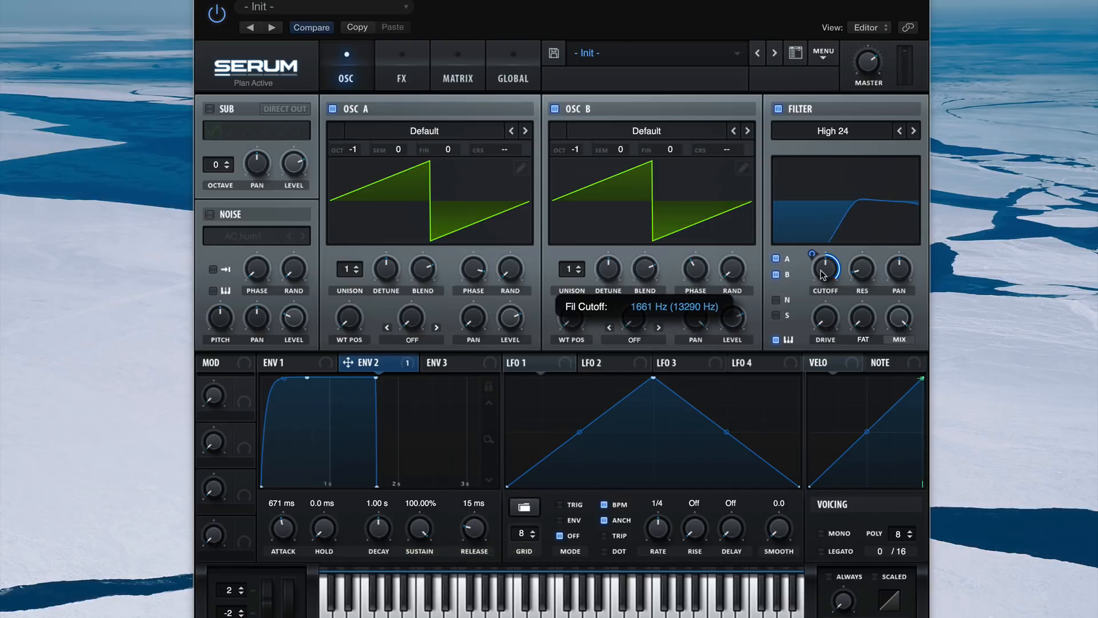
Step: Lower the filter cutoff to around 730 Hz and set envelope 2's sweep amount to 69
left_click_drag(822, 273, 828, 294)
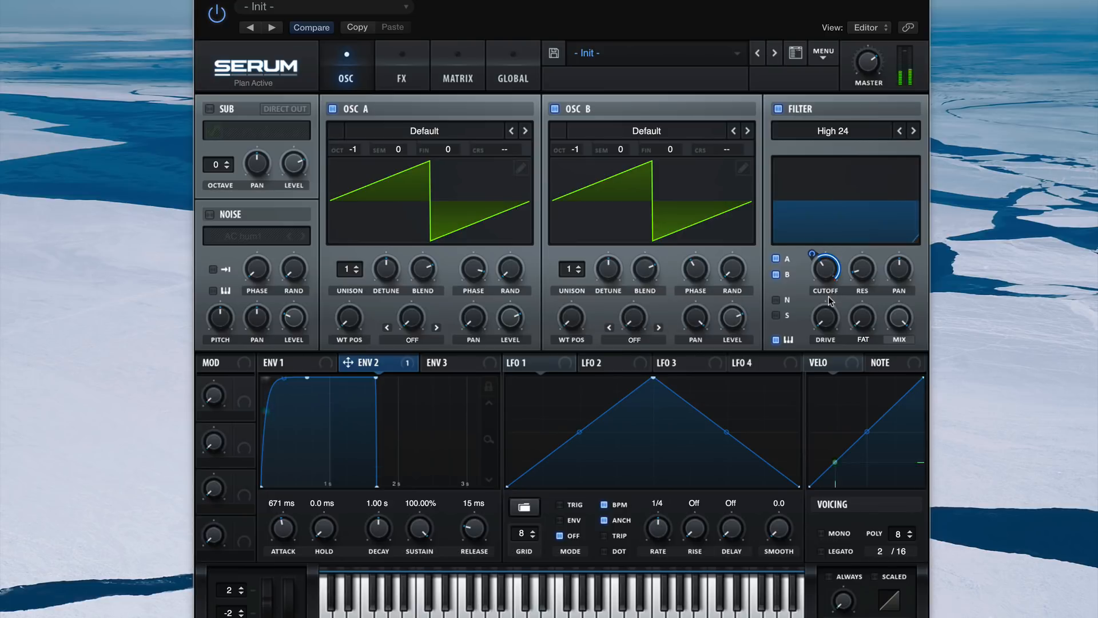
left_click_drag(815, 256, 817, 279)
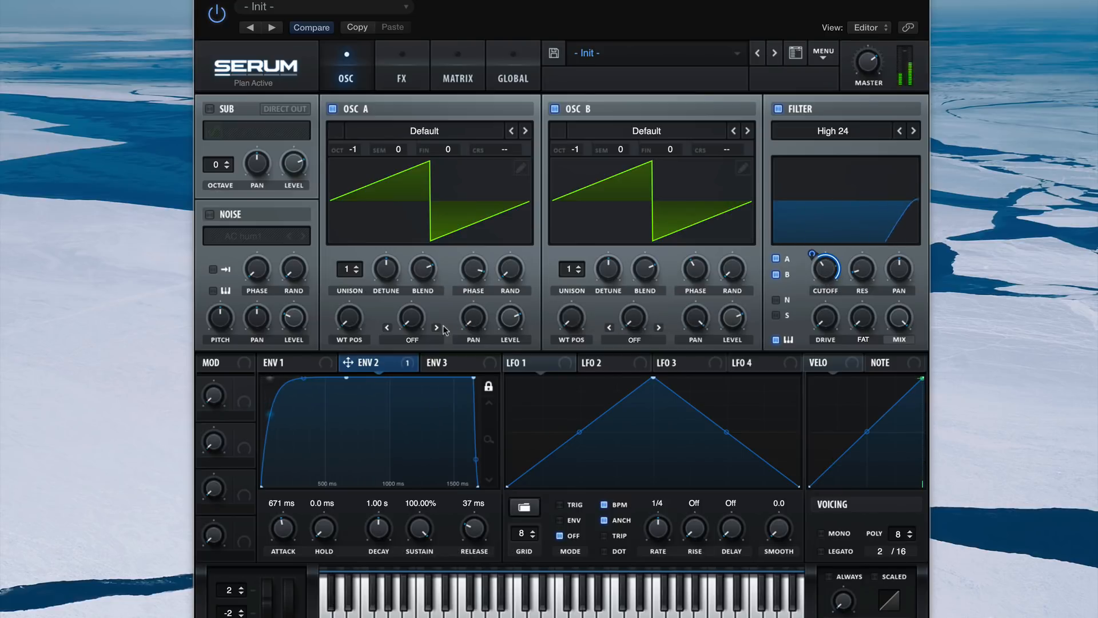
Step: Shape envelope 1 as a pluck: ~0.9 ms attack, 53 ms decay, -inf sustain, 257 ms release
left_click(290, 367)
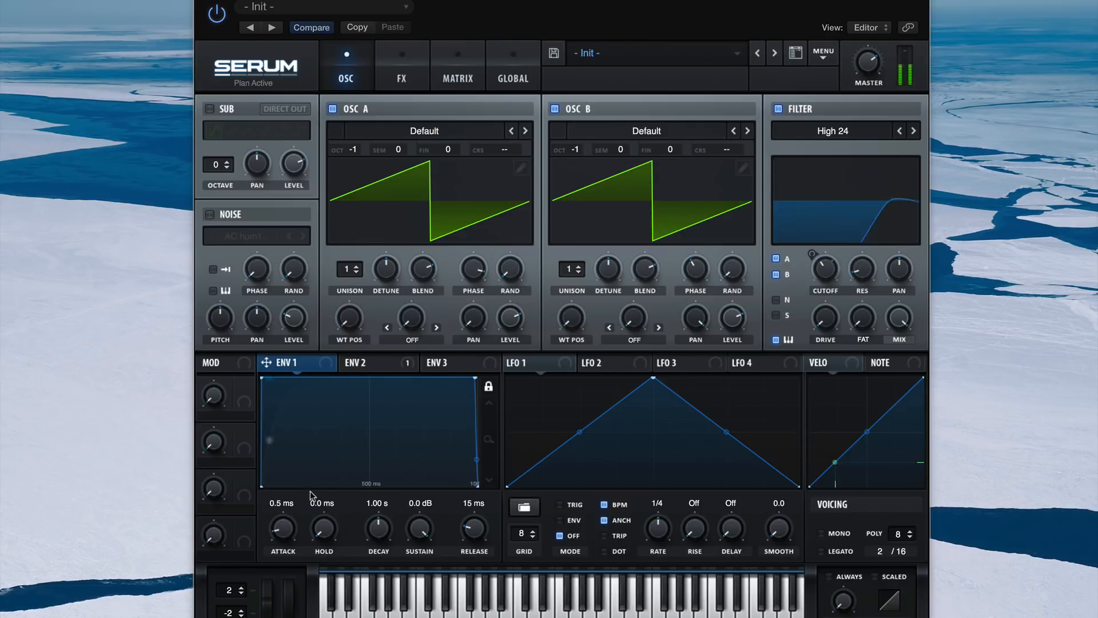
left_click_drag(290, 532, 289, 529)
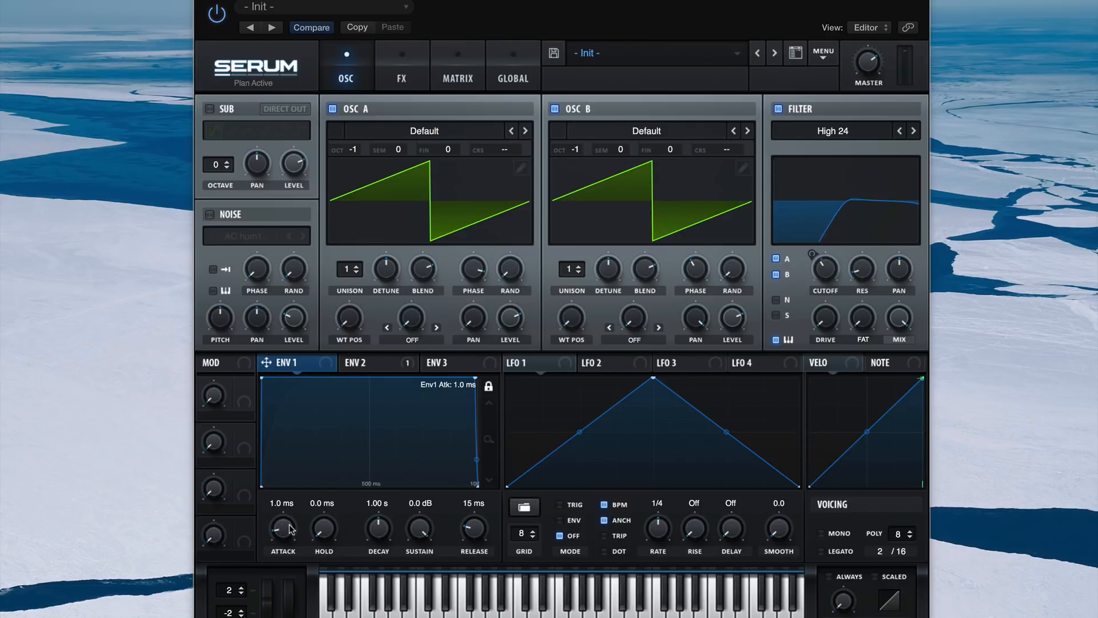
left_click_drag(419, 529, 419, 592)
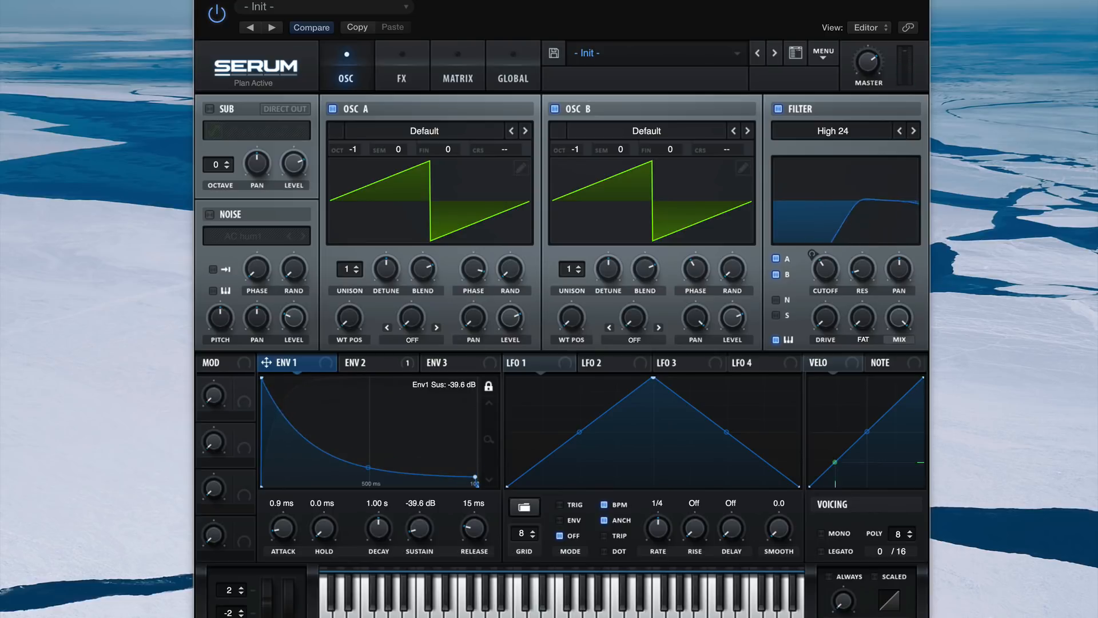
left_click_drag(419, 529, 420, 601)
left_click_drag(373, 529, 375, 567)
left_click_drag(474, 516, 474, 495)
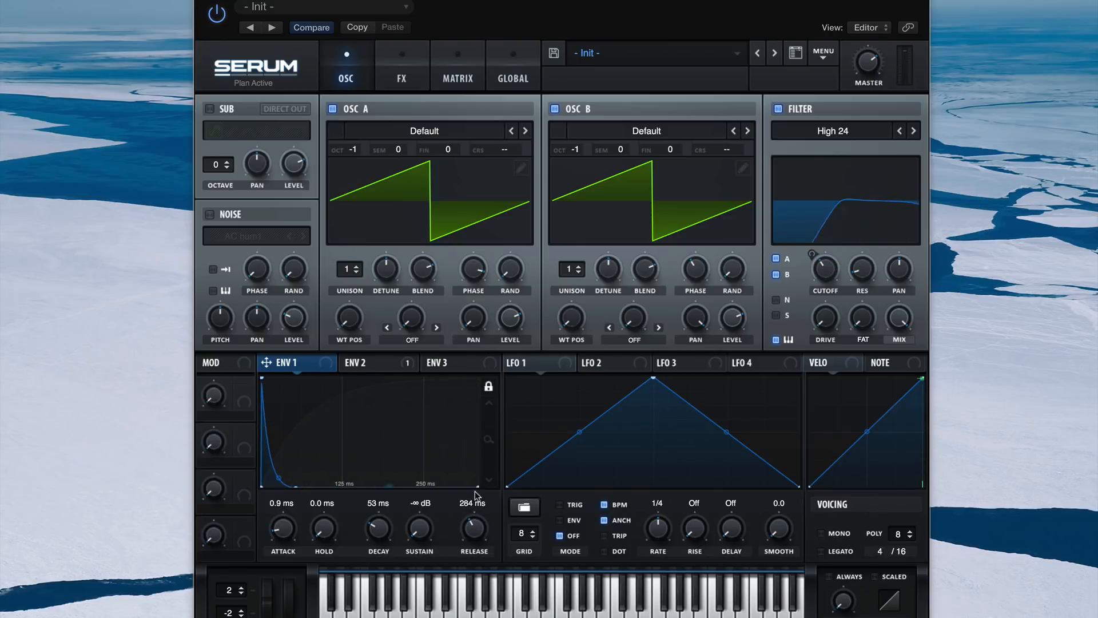
left_click_drag(475, 491, 475, 494)
Step: Raise envelope 2's release to 669 ms
left_click(356, 362)
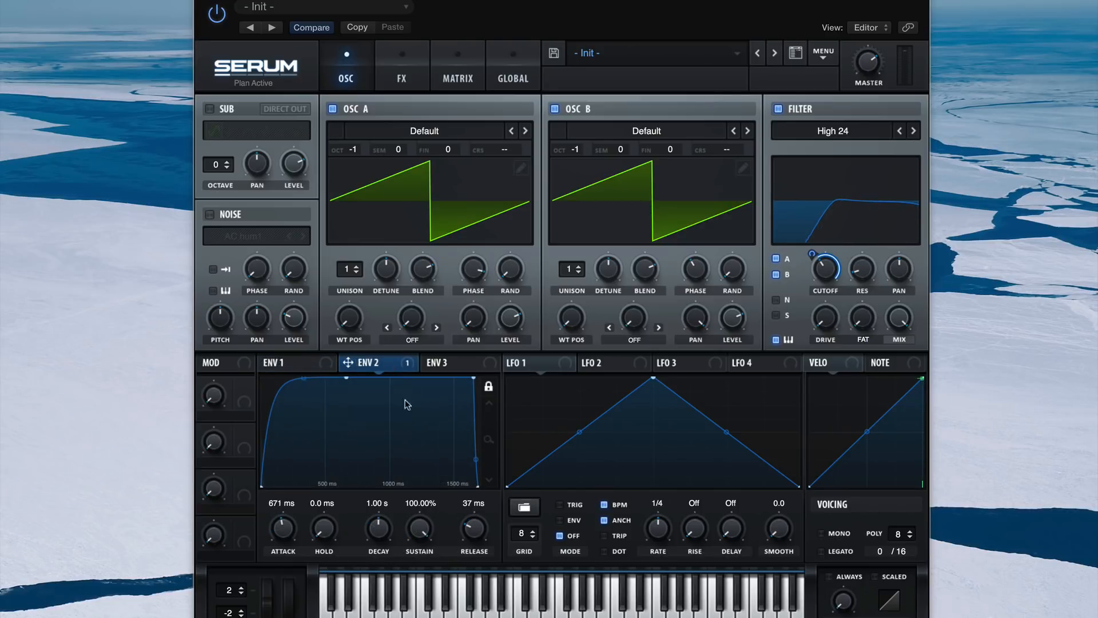
left_click_drag(484, 550, 482, 515)
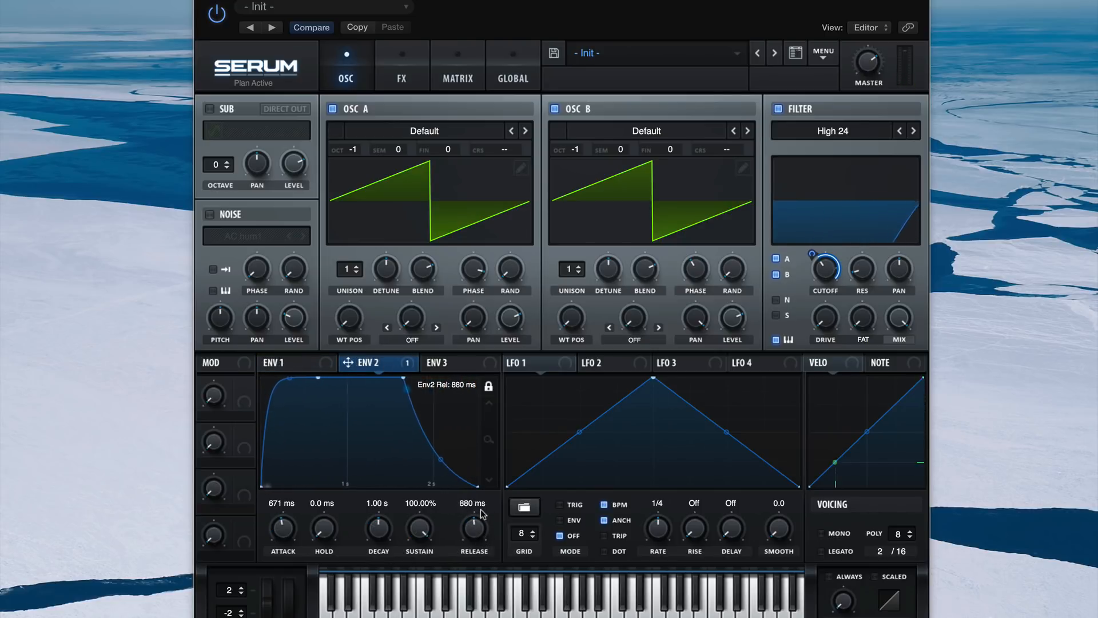
left_click_drag(479, 486, 453, 404)
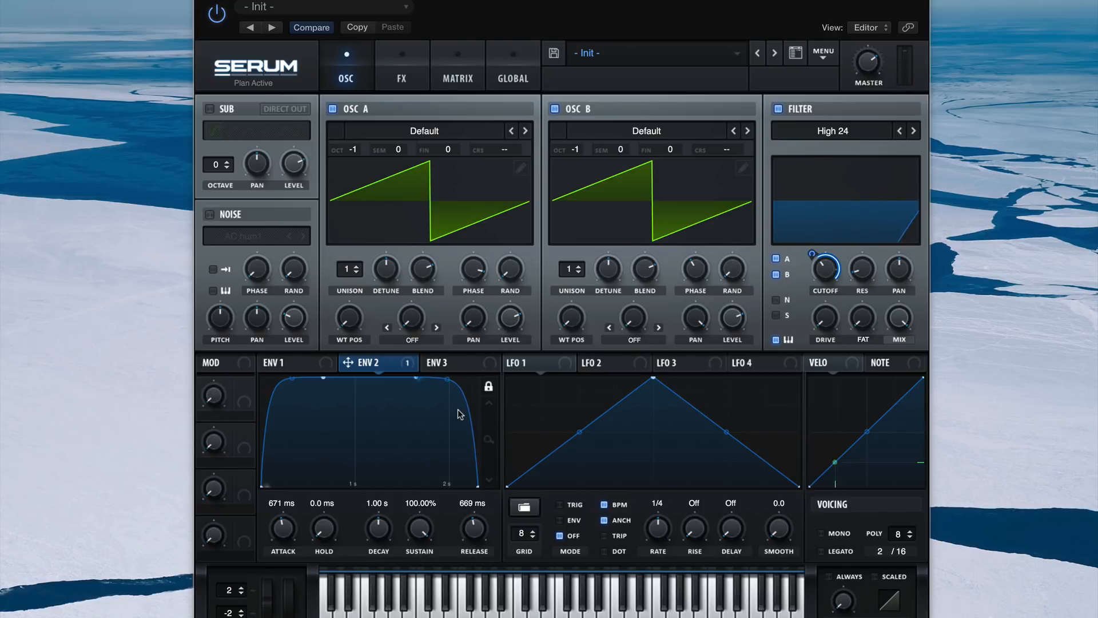
Step: In the effects rack, enable a High 24 filter effect with cutoff near 528 Hz
left_click(404, 78)
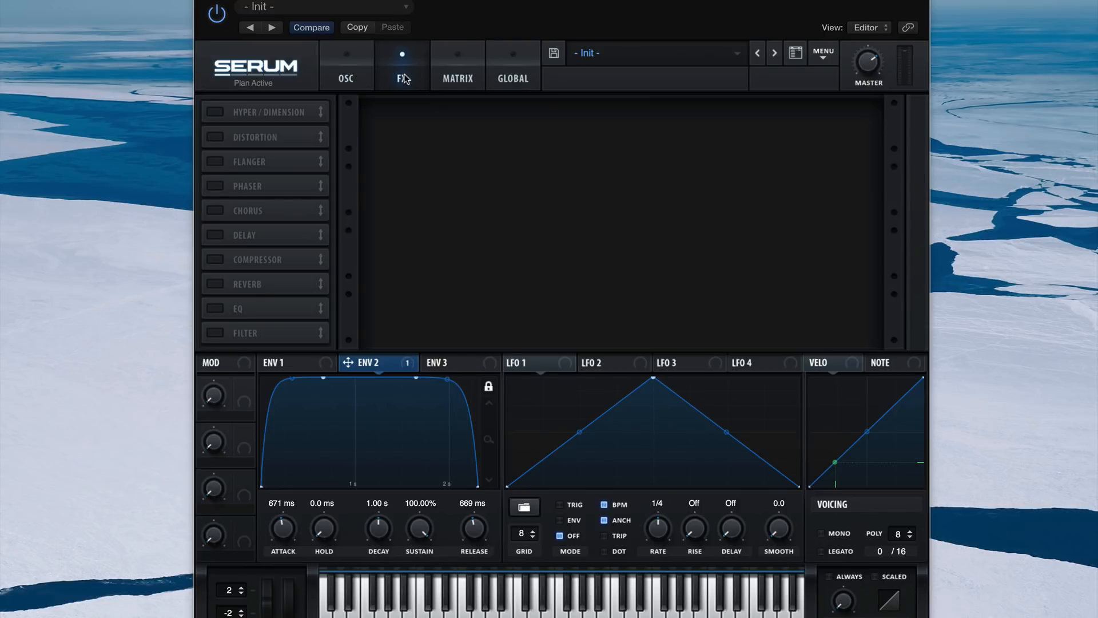
left_click(214, 332)
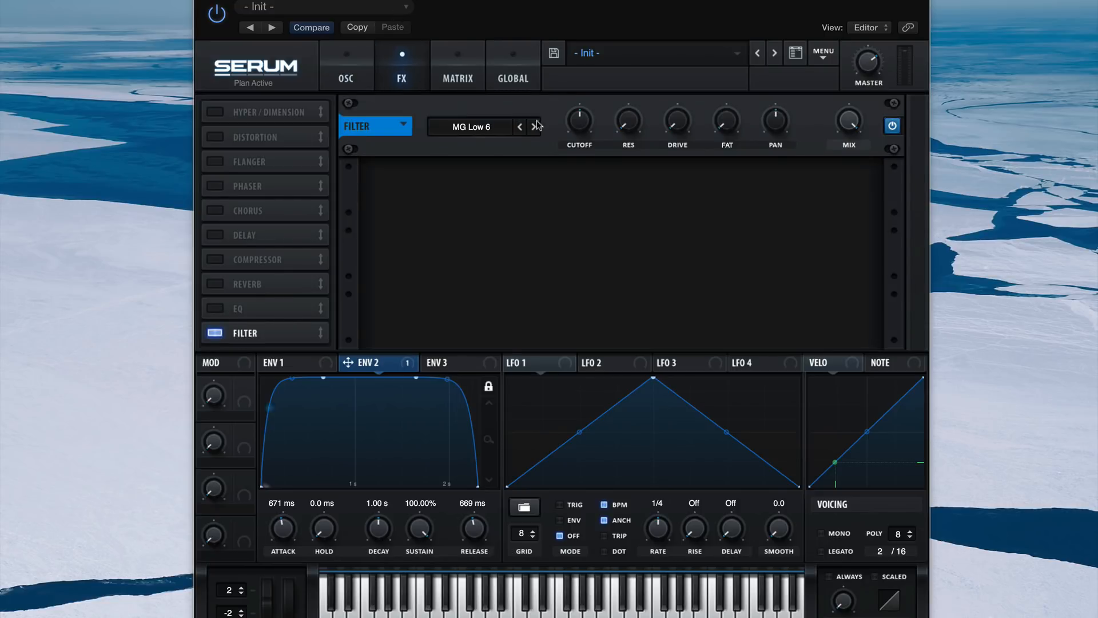
left_click(494, 130)
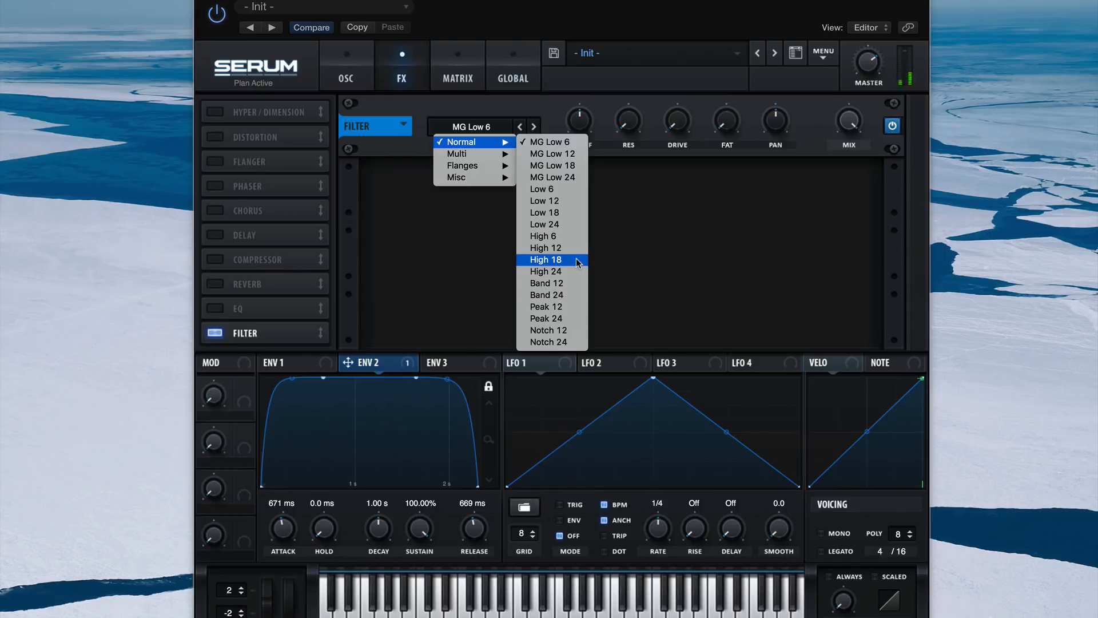
left_click(577, 270)
left_click_drag(586, 123, 585, 118)
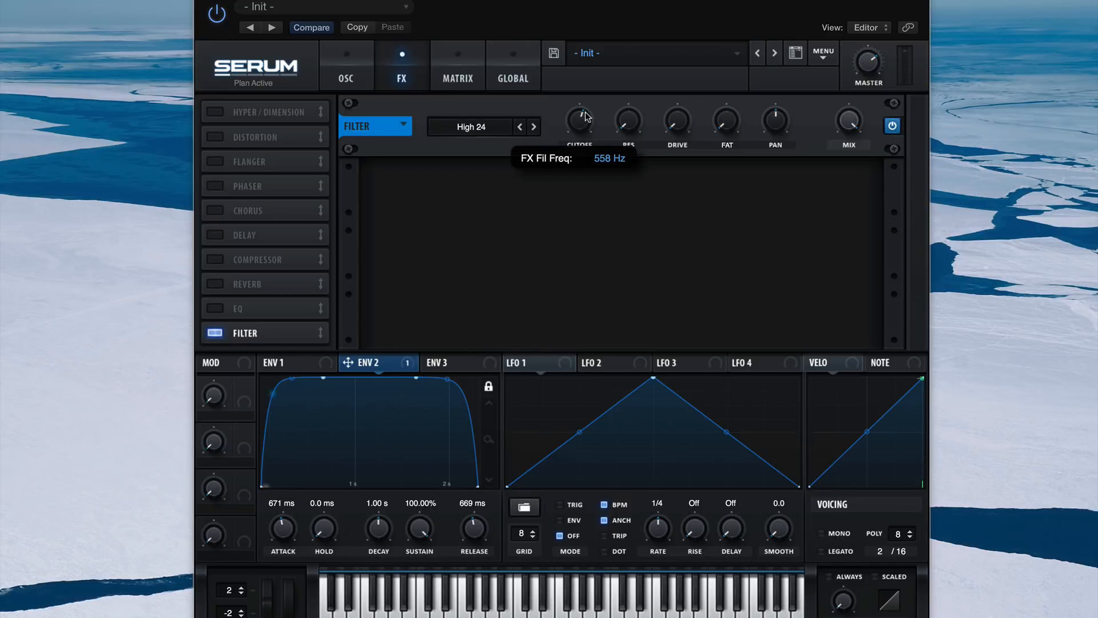
mouse_move(580, 119)
left_click_drag(586, 117, 586, 118)
scroll(586, 118, "up", 2)
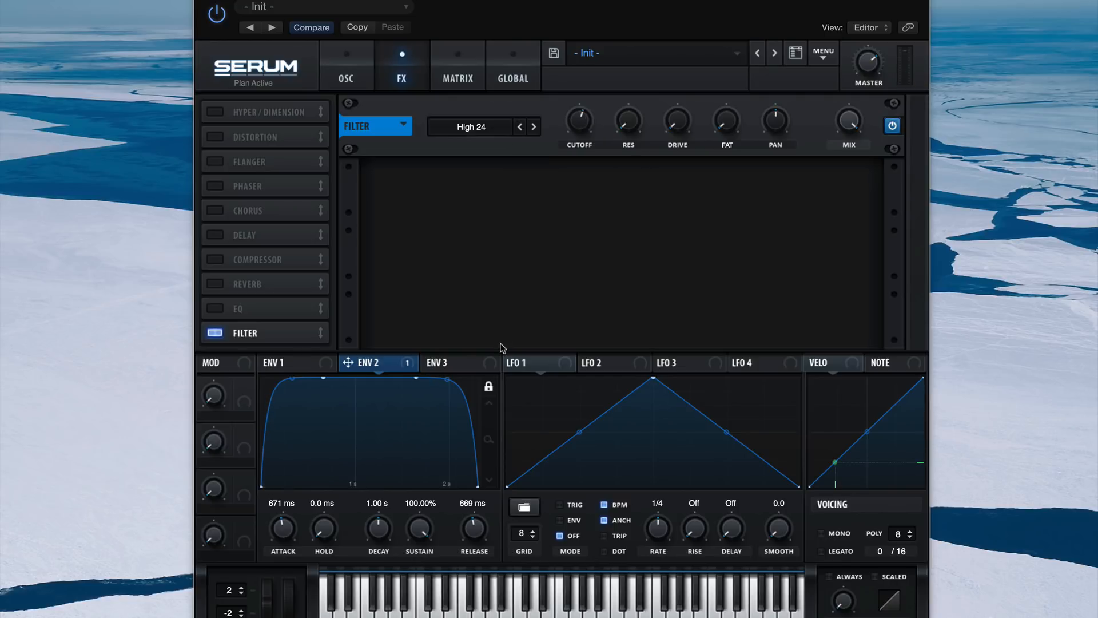
Step: Enable the compressor in multiband mode with higher ratio and 38.2 ms release
left_click(215, 260)
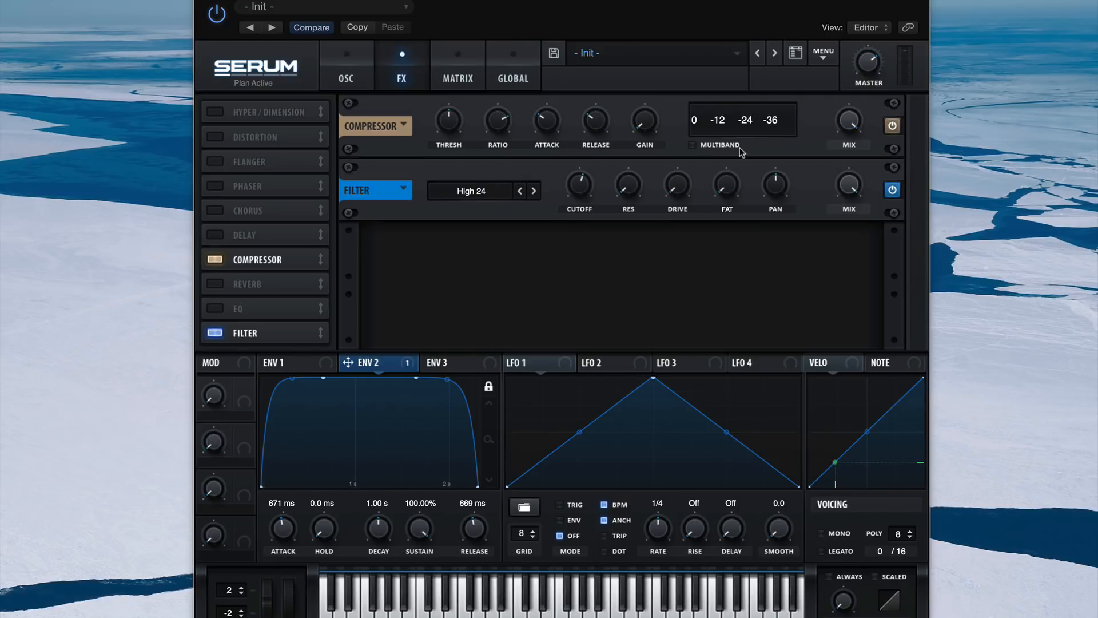
left_click(694, 146)
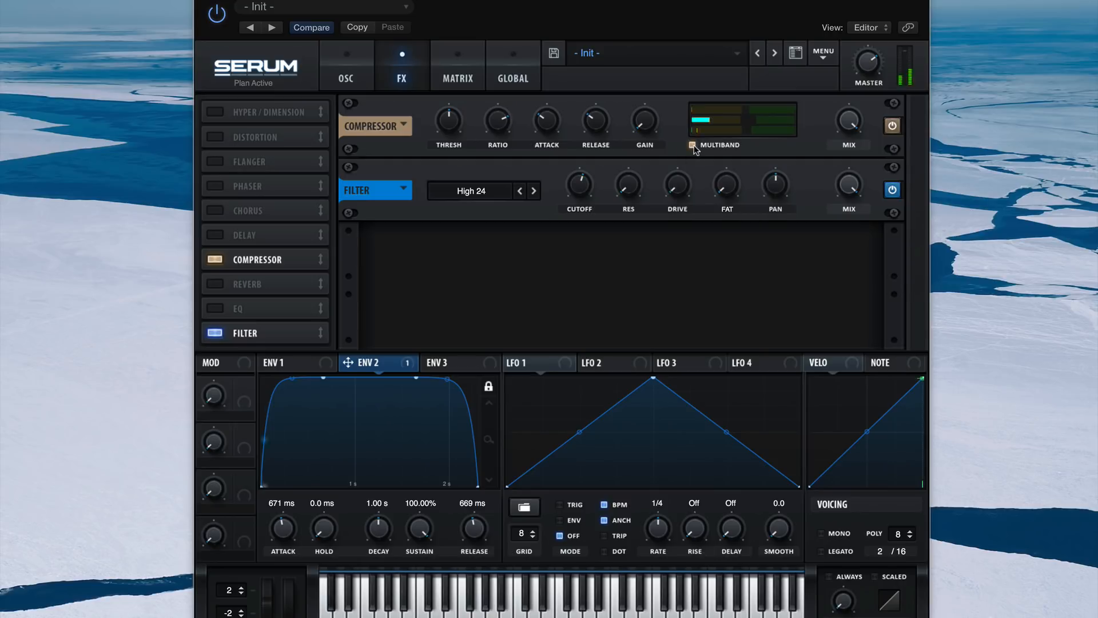
left_click_drag(499, 120, 498, 108)
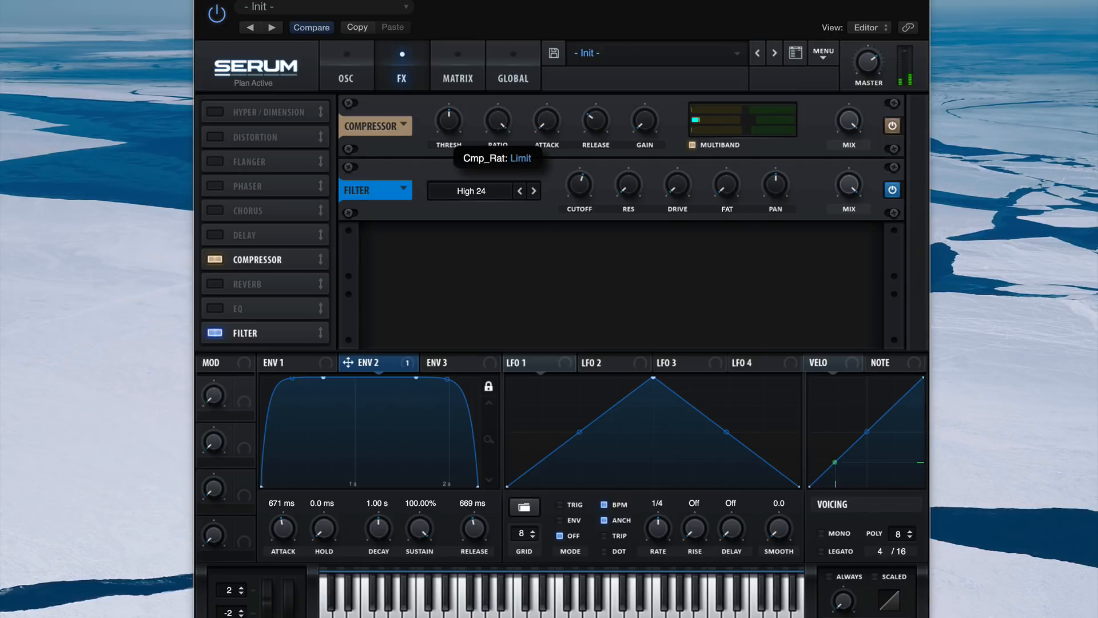
left_click_drag(596, 121, 596, 129)
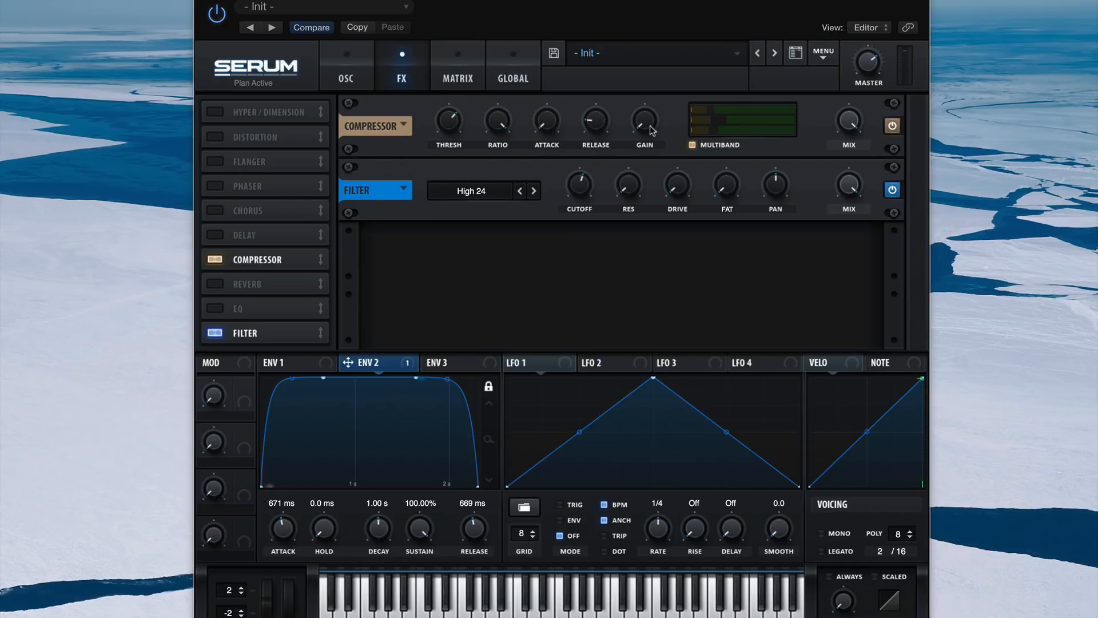
Step: Boost compressor gain to about 17.8 dB and raise the mid band amount
left_click_drag(646, 110, 633, 26)
left_click_drag(746, 123, 760, 126)
Step: Enable Downsample distortion and switch on the delay effect
left_click(215, 138)
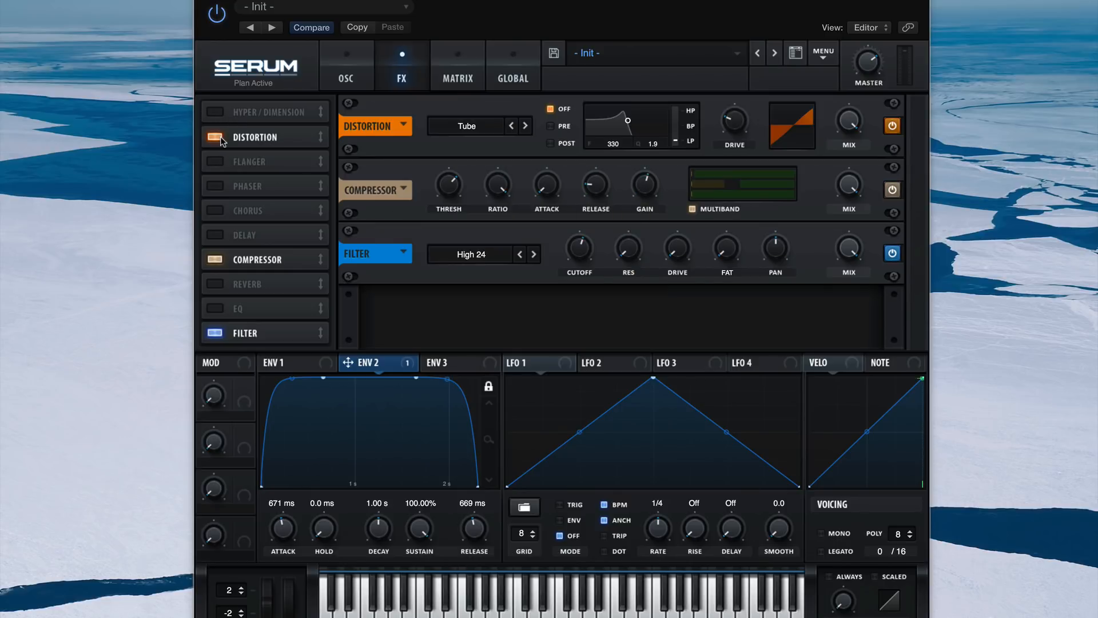
left_click(473, 129)
left_click(486, 240)
left_click(215, 236)
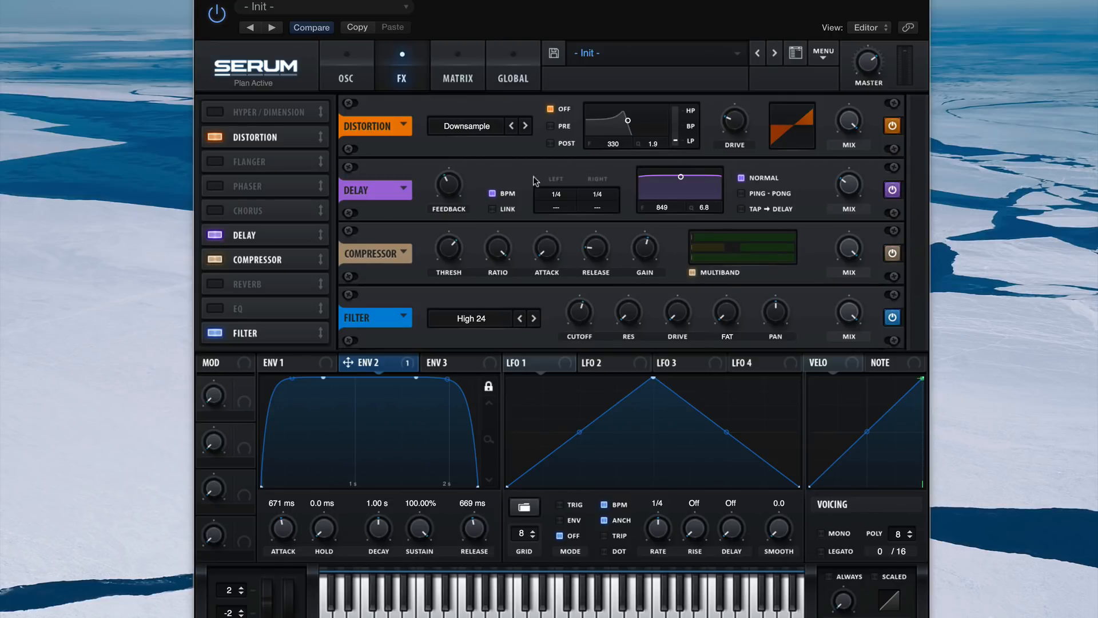
mouse_move(447, 184)
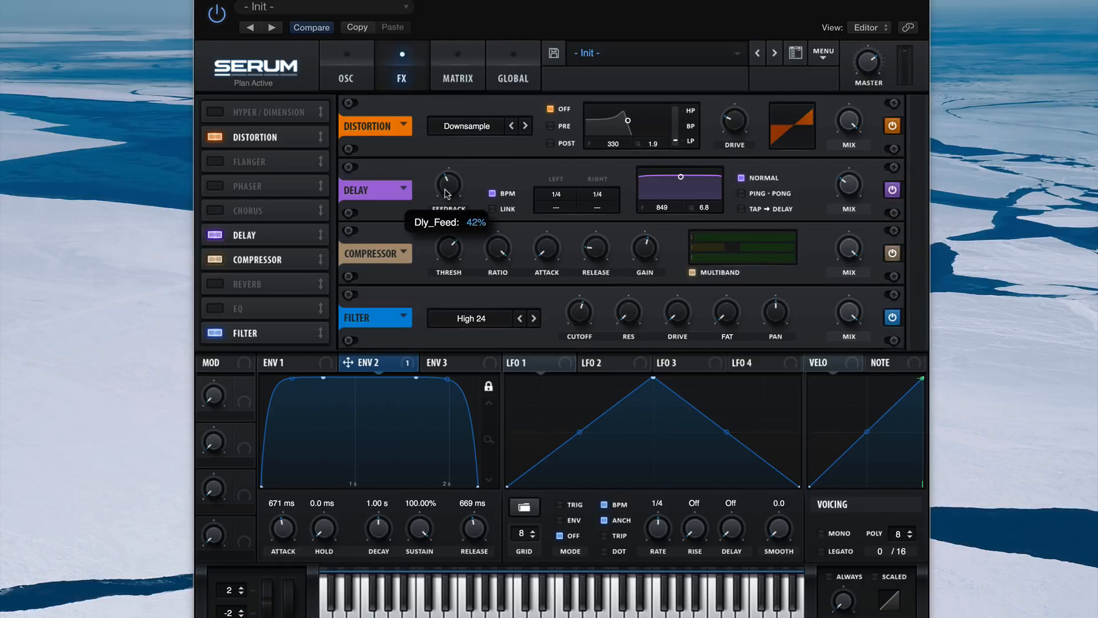
scroll(453, 187, "up", 1)
Step: Set the delay to fast left time, 1/128 right time, more feedback and about 64% wet mix
left_click_drag(453, 180, 458, 152)
mouse_move(557, 194)
left_mouse_down()
mouse_move(610, 199)
mouse_move(607, 263)
left_mouse_up()
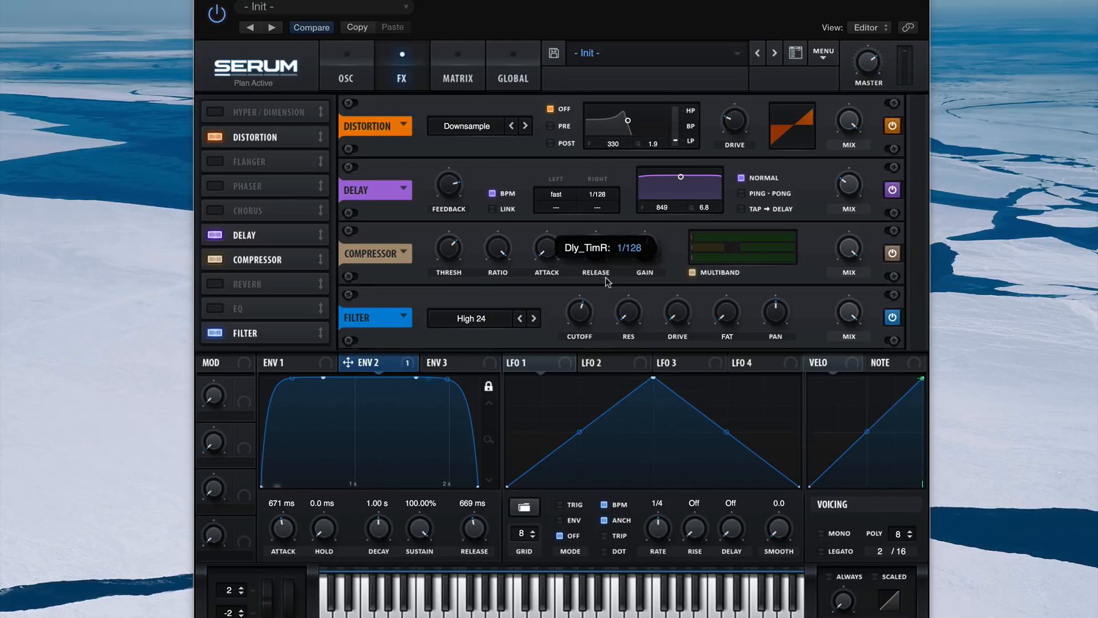
left_click_drag(606, 262, 606, 286)
left_click_drag(852, 186, 855, 144)
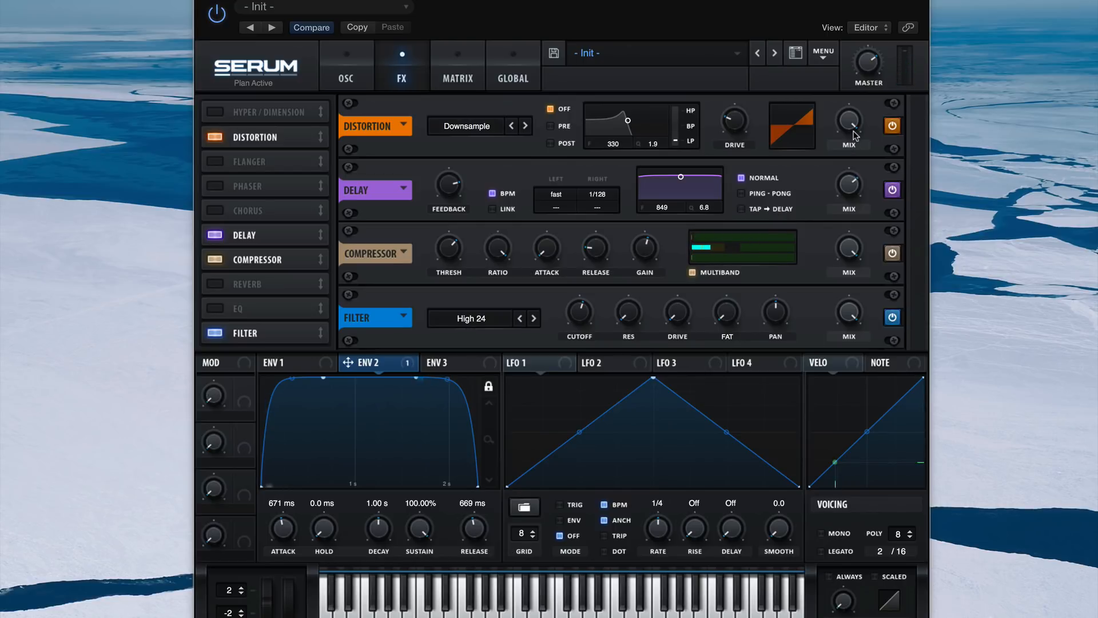
Step: Add a low, wide pre-filter (Q about 0.4) to the distortion and nudge drive up
left_click(552, 125)
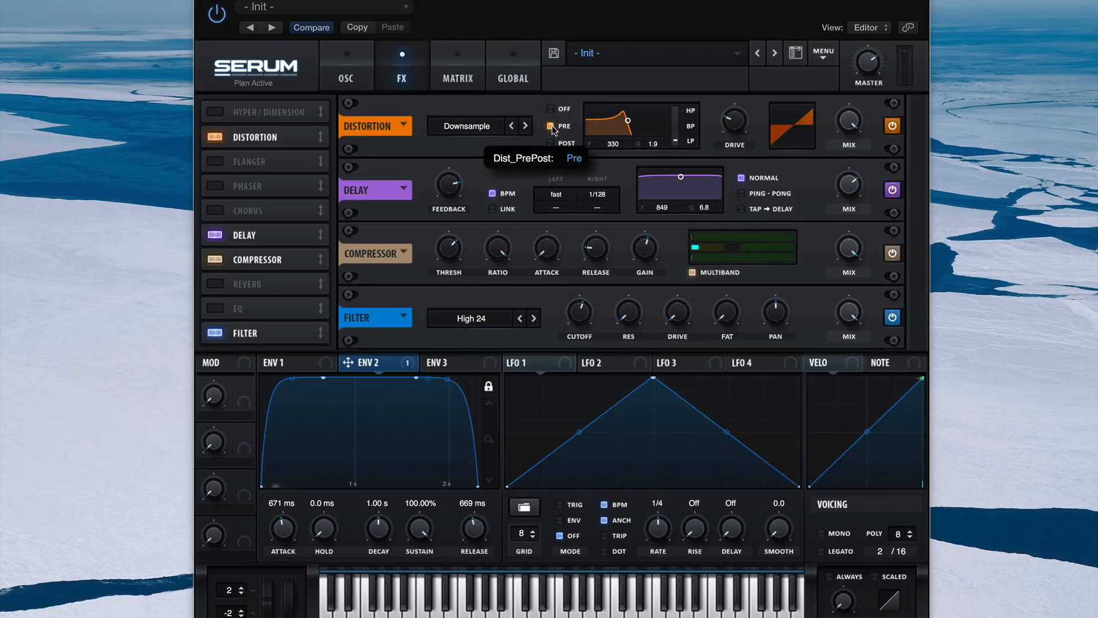
left_click_drag(650, 150, 649, 212)
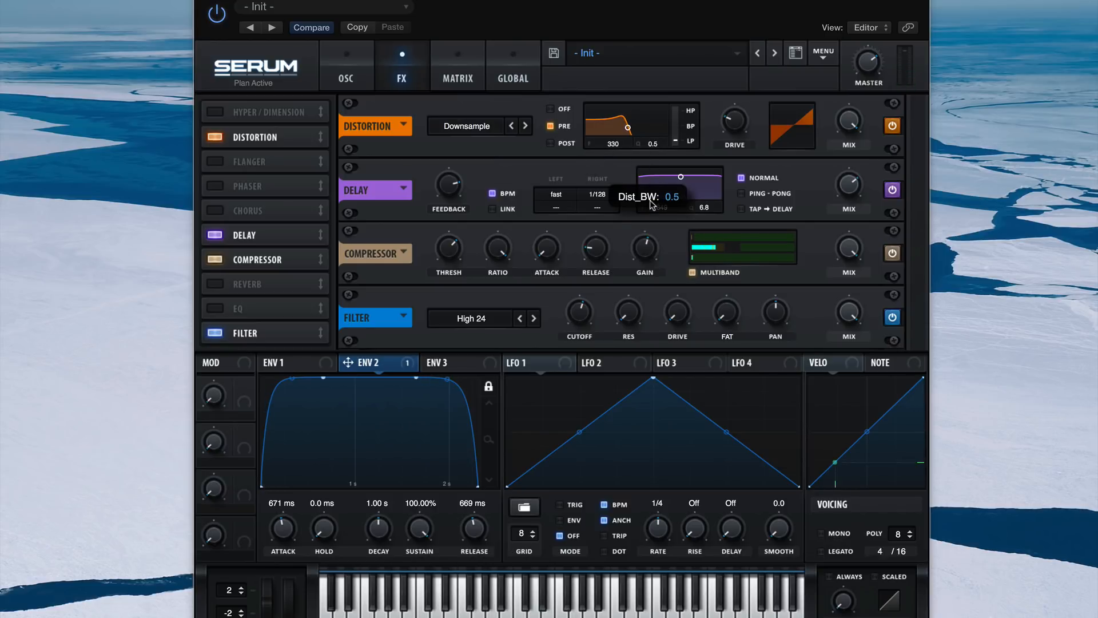
left_click_drag(612, 148, 567, 144)
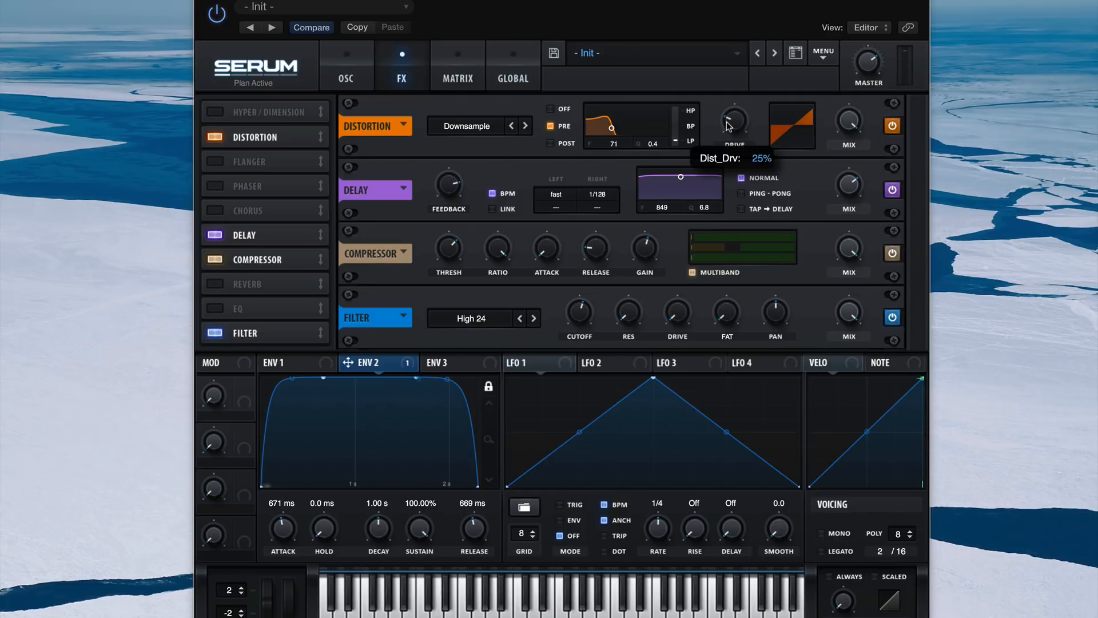
mouse_move(734, 120)
left_click_drag(727, 128, 728, 126)
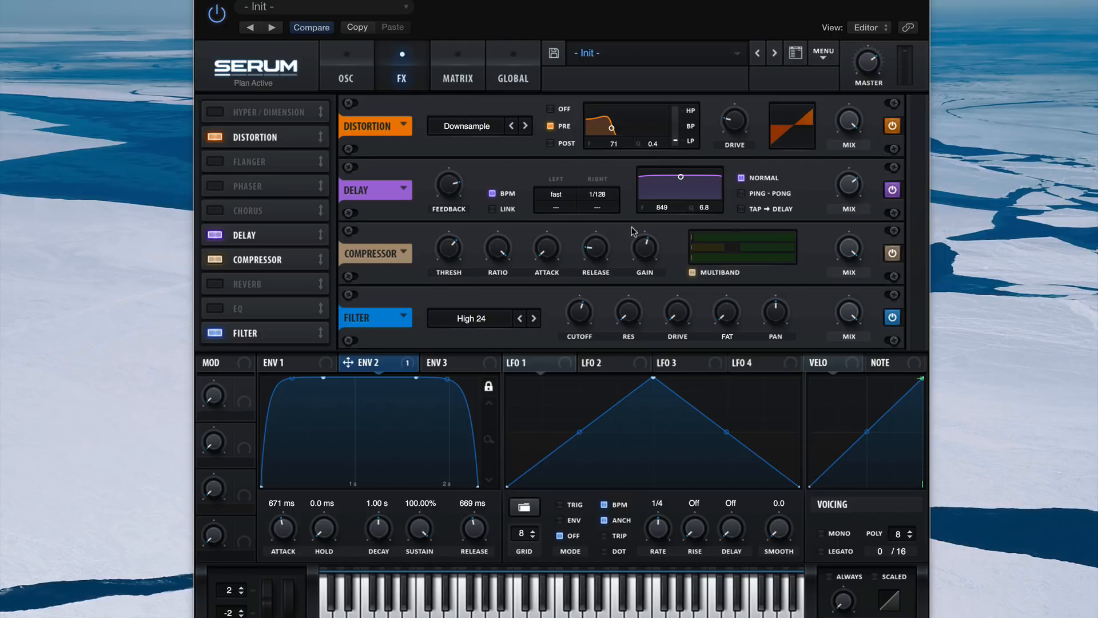
Step: Open the delay's filter frequency to 18000 with bandwidth 0.8
left_click_drag(699, 199, 689, 212)
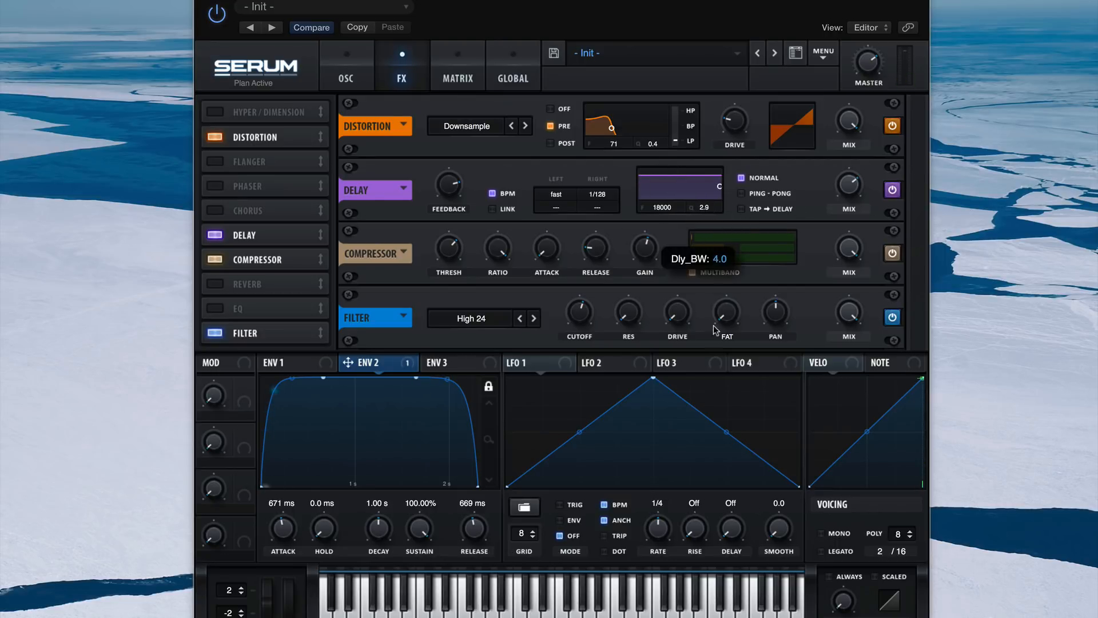
left_click_drag(713, 326, 742, 294)
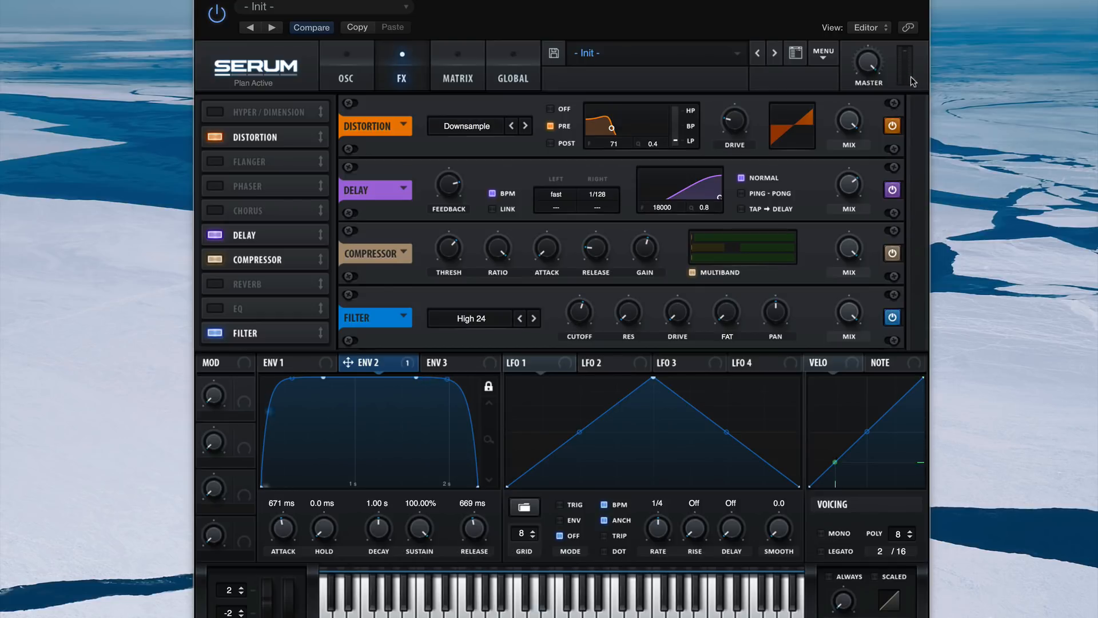
Step: Turn oscillator B's level down to about 47%
left_click(346, 78)
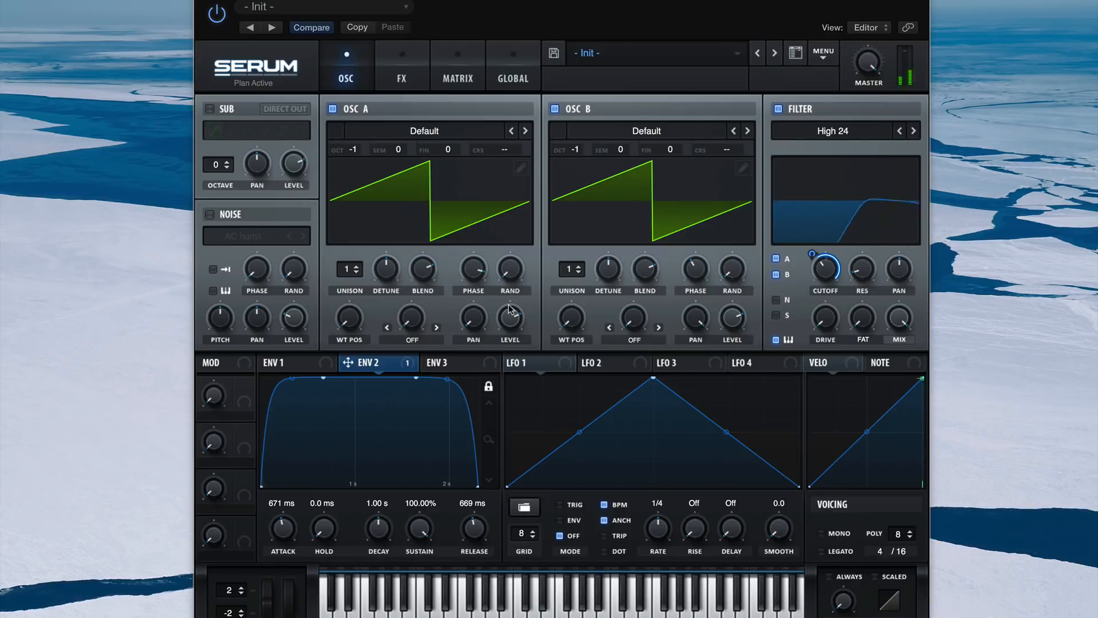
mouse_move(733, 319)
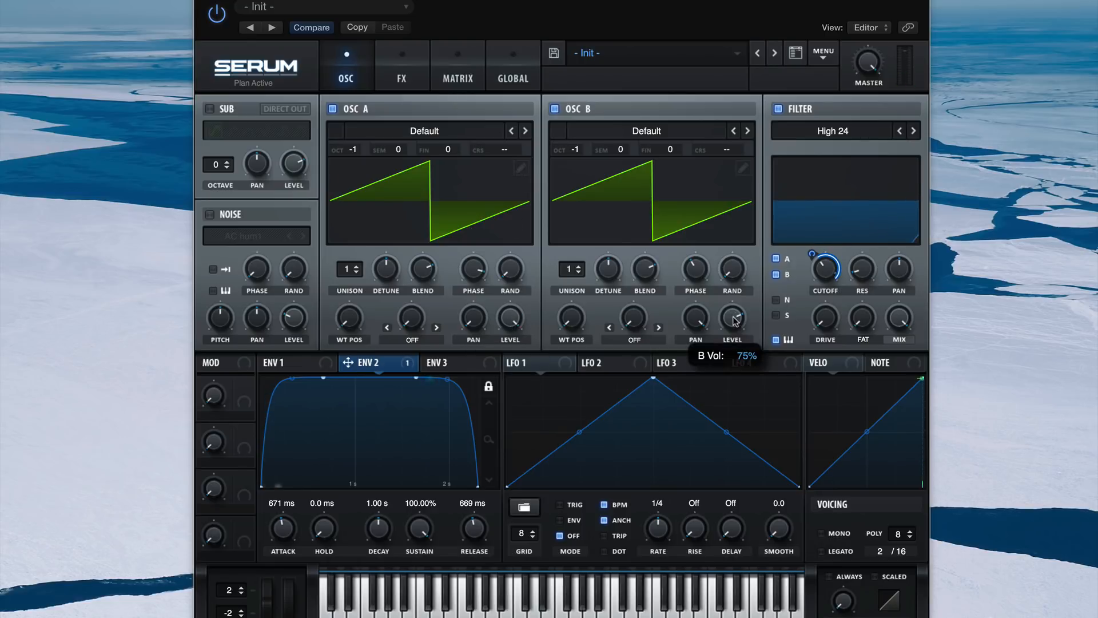
left_click_drag(734, 319, 737, 366)
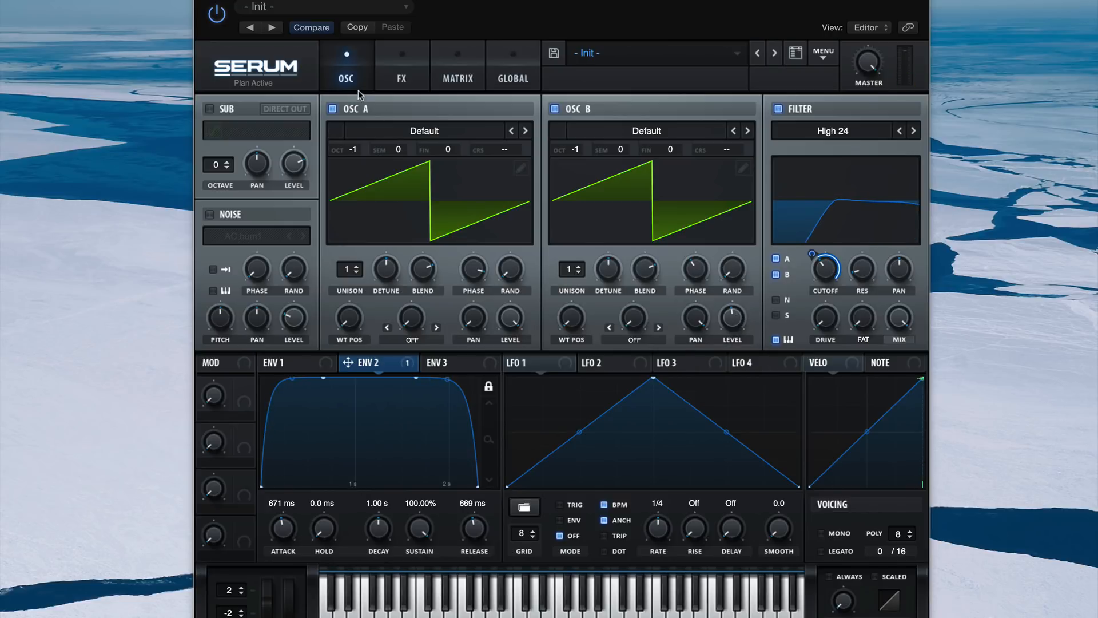
left_click(394, 75)
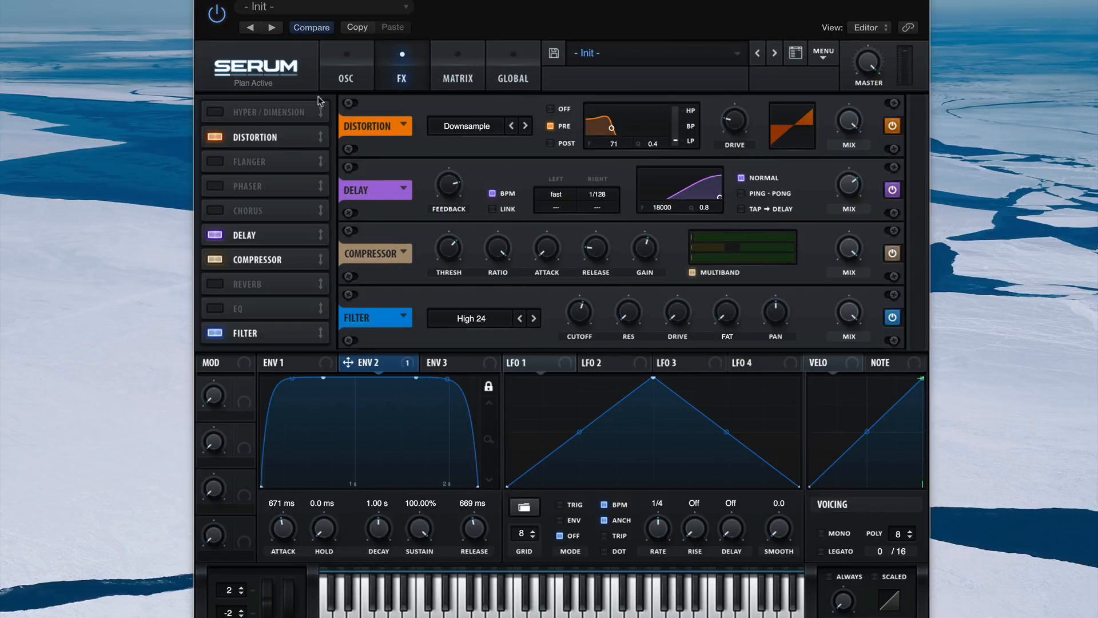
Step: Enable Hyper/Dimension after the compressor with dimension mix 49% and size 30%
left_click(215, 113)
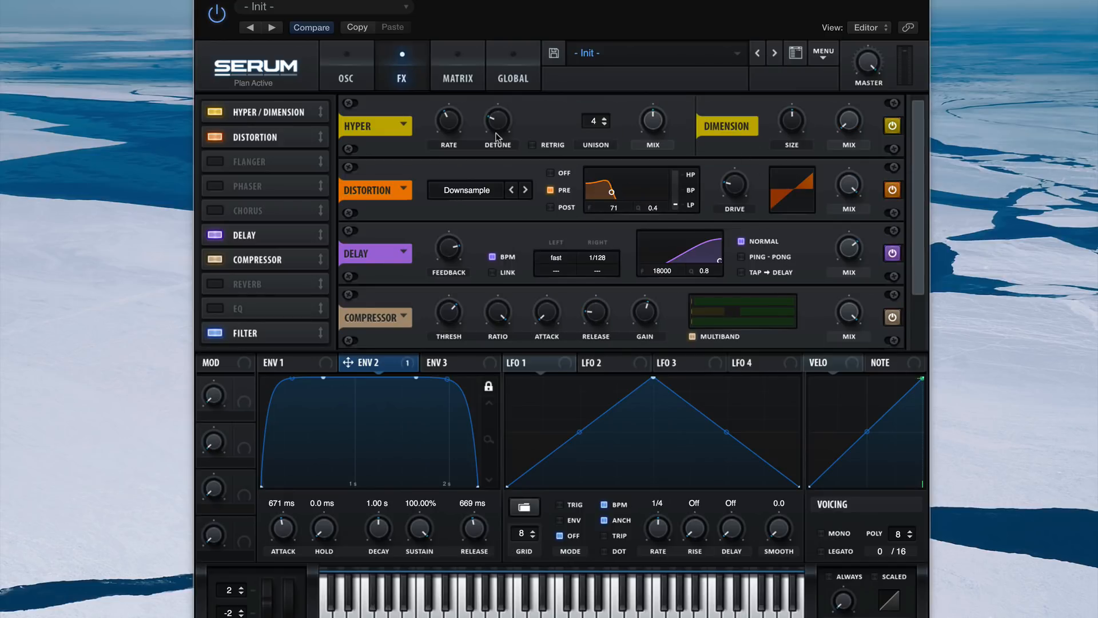
left_click_drag(319, 115, 319, 273)
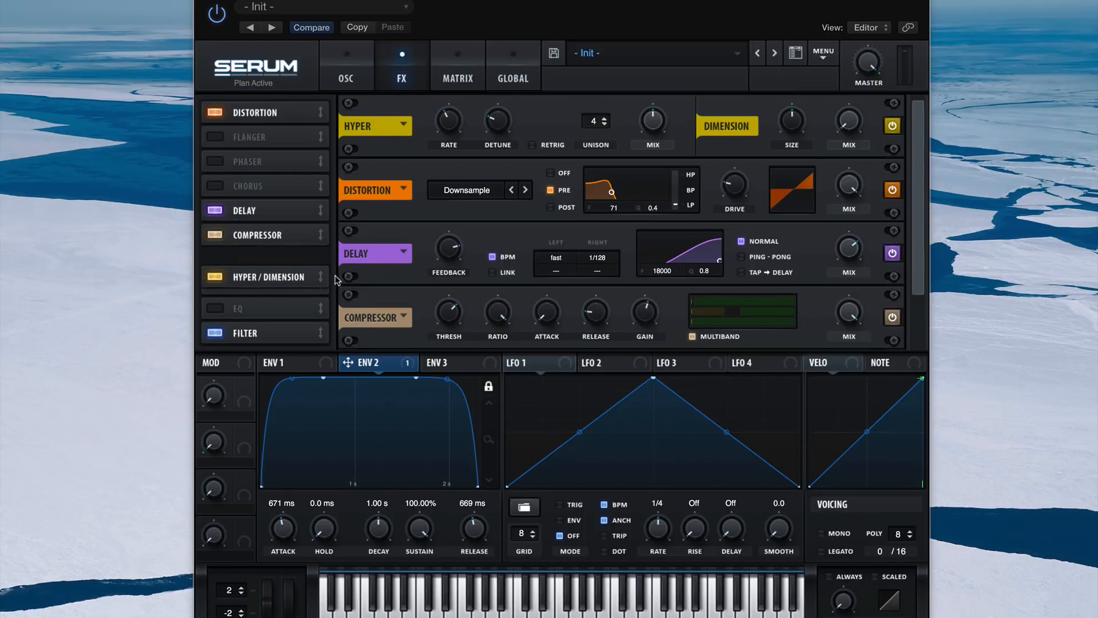
left_click_drag(858, 247, 851, 178)
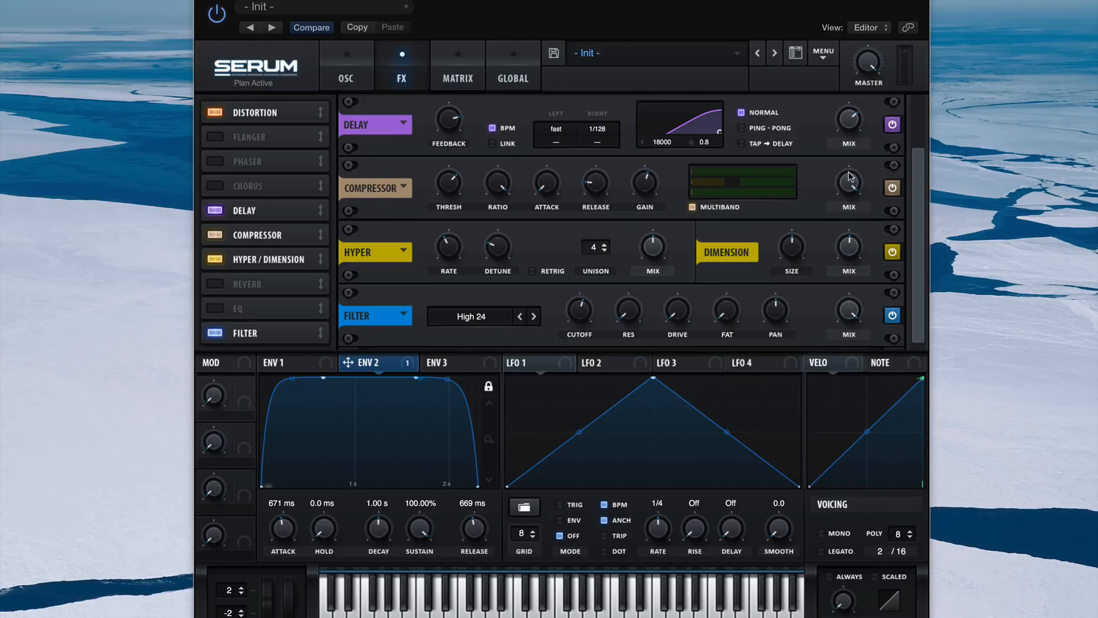
mouse_move(791, 246)
left_click_drag(797, 257, 800, 278)
Step: Lower the hyper rate, enable retrigger and reduce hyper mix to about 16%
mouse_move(450, 242)
left_mouse_down()
mouse_move(451, 253)
mouse_move(503, 254)
left_mouse_up()
left_click(532, 271)
mouse_move(653, 246)
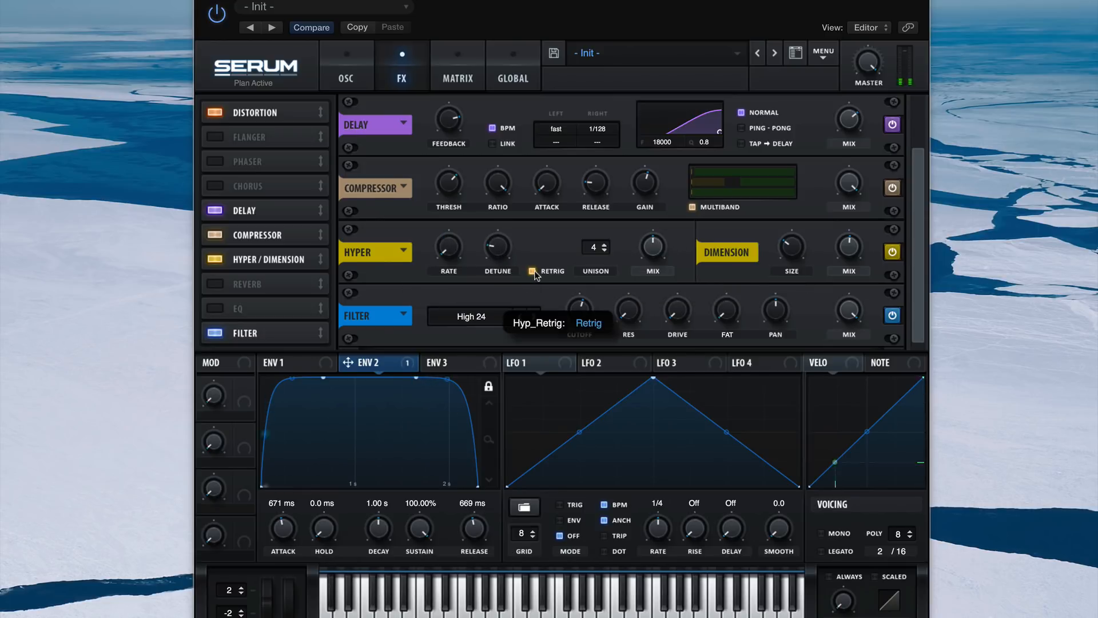
left_click_drag(661, 262, 663, 305)
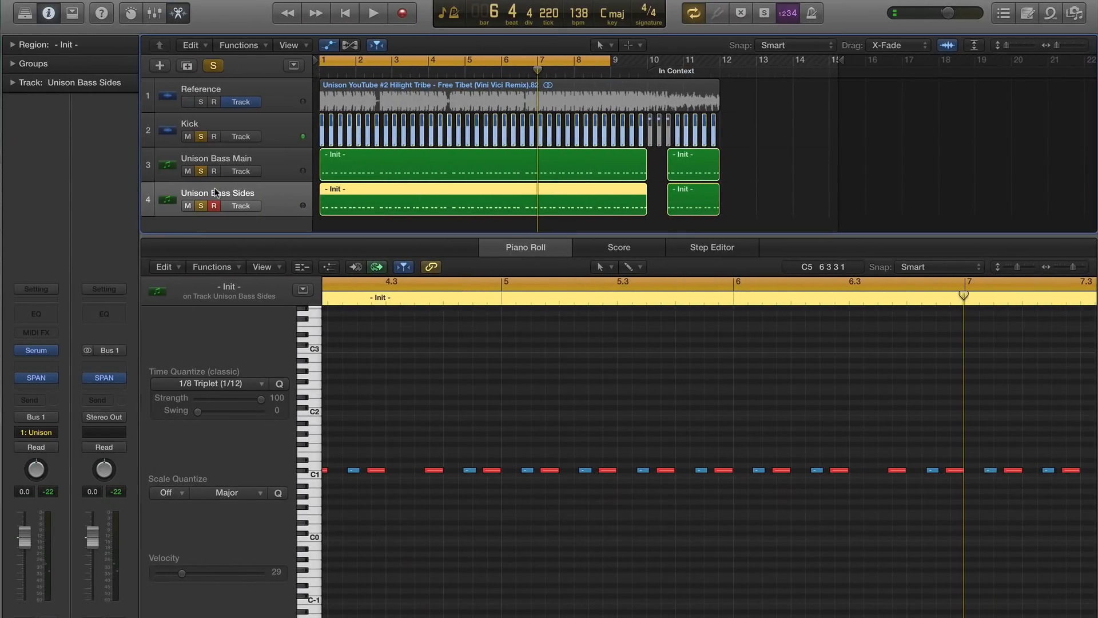
Step: Reset the Unison Bass Main channel to 0 dB and audition it from the start while riding the fader
left_click(238, 157)
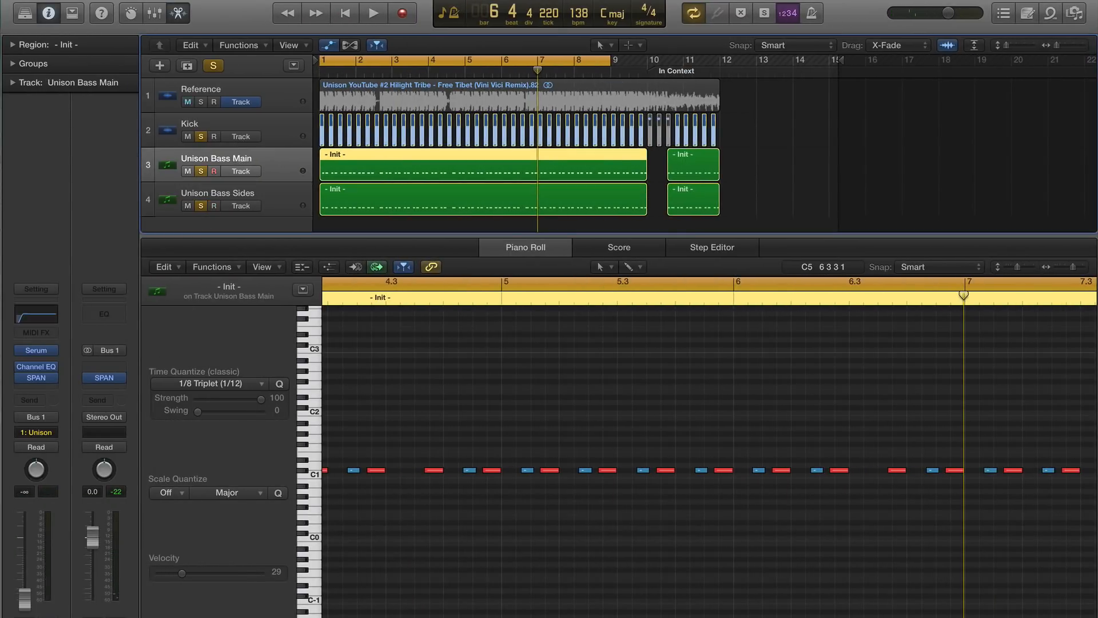
left_click(26, 595, "alt")
key("Return")
key("space")
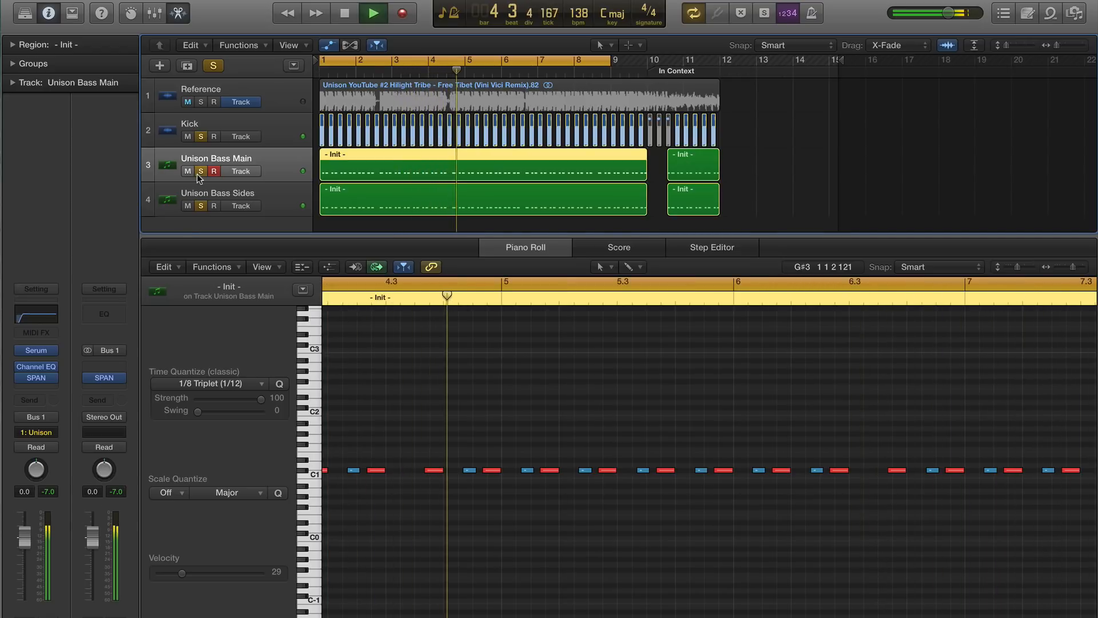
left_click_drag(27, 533, 26, 608)
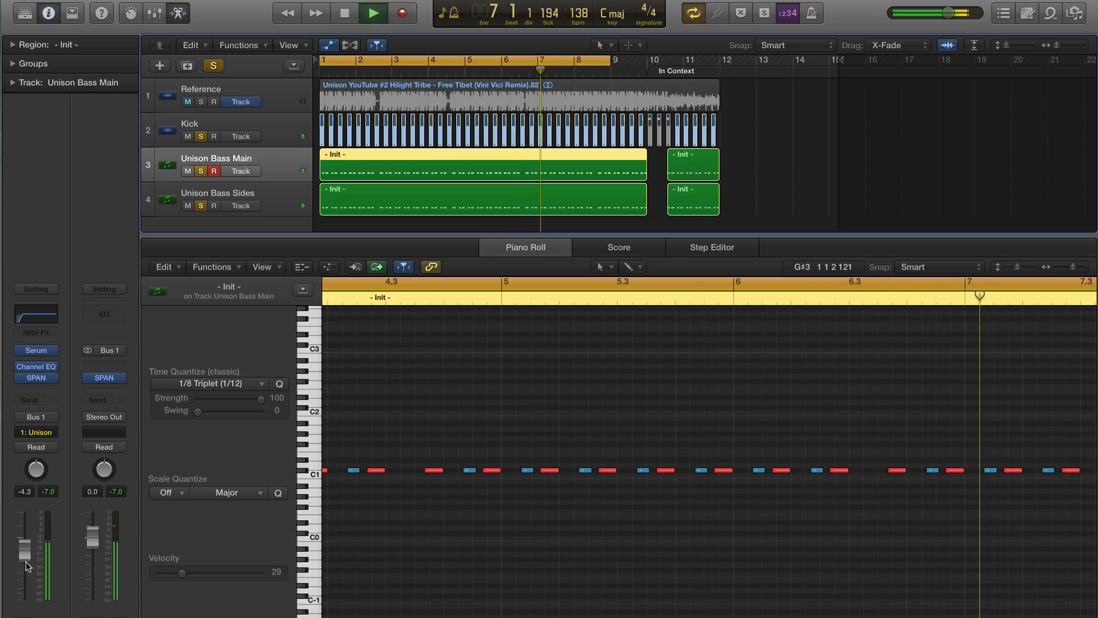
left_click(26, 550, "alt")
Step: Bring the Unison Bass Sides channel to 0 dB, restart playback and return to the Main track
left_click(215, 193)
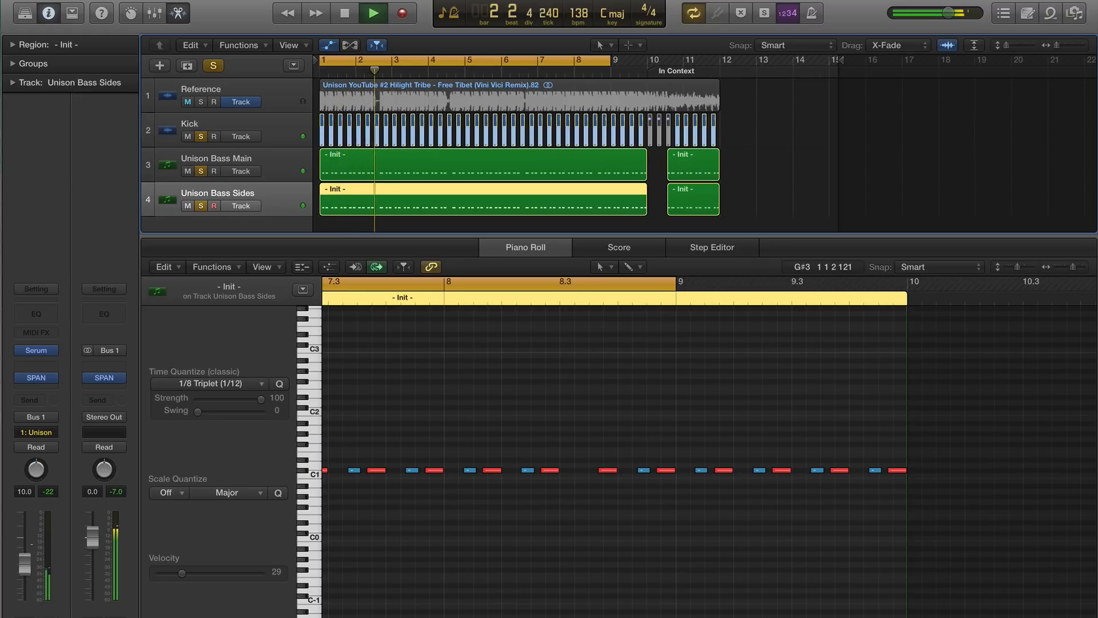
left_click_drag(24, 541, 27, 542)
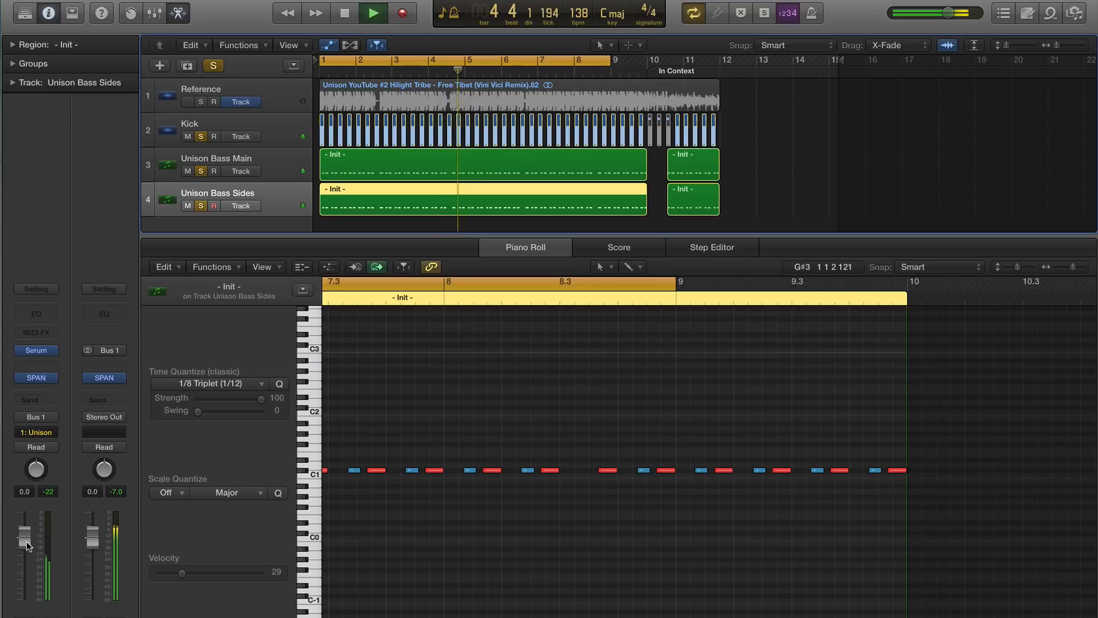
key("space")
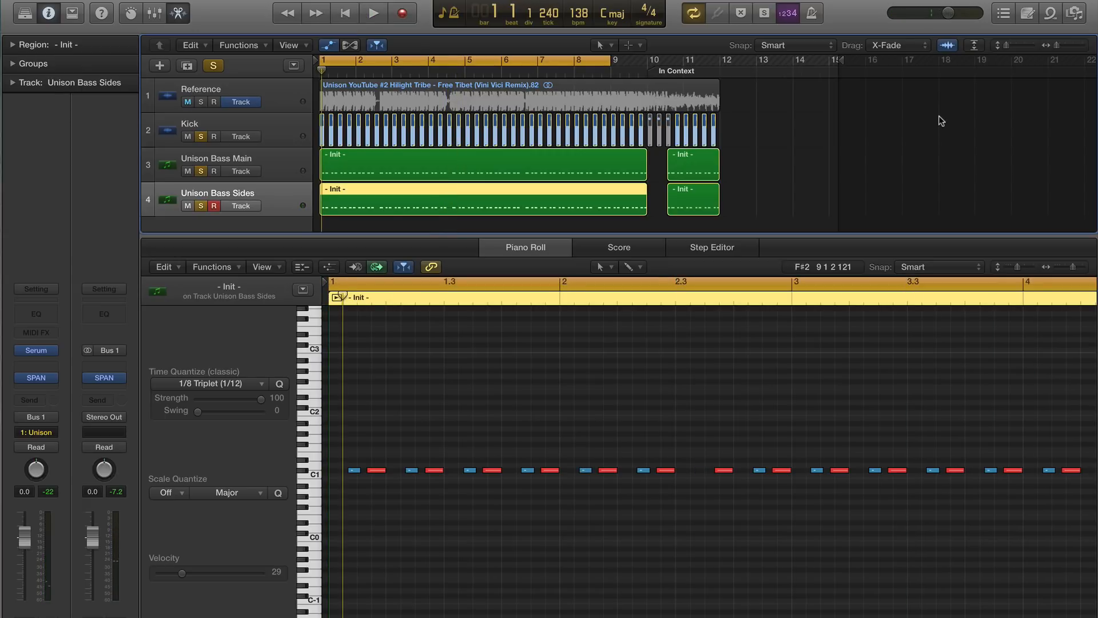
key("space")
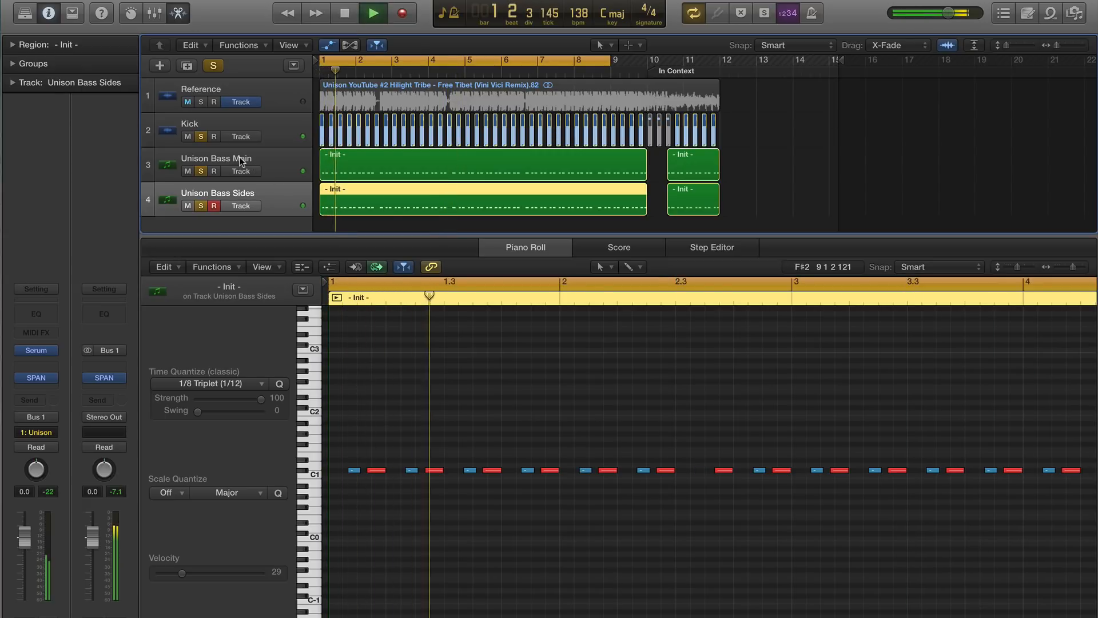
left_click(276, 172)
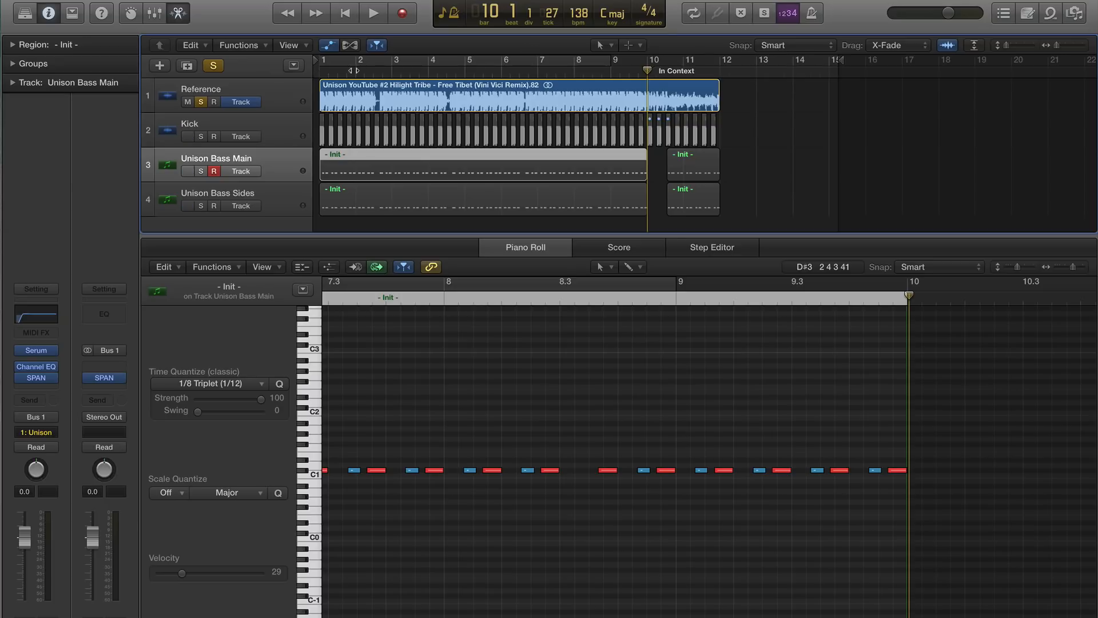
Step: Play the reference song and stretch its audio region's right edge from bar 12 to about bar 15
left_click(718, 105)
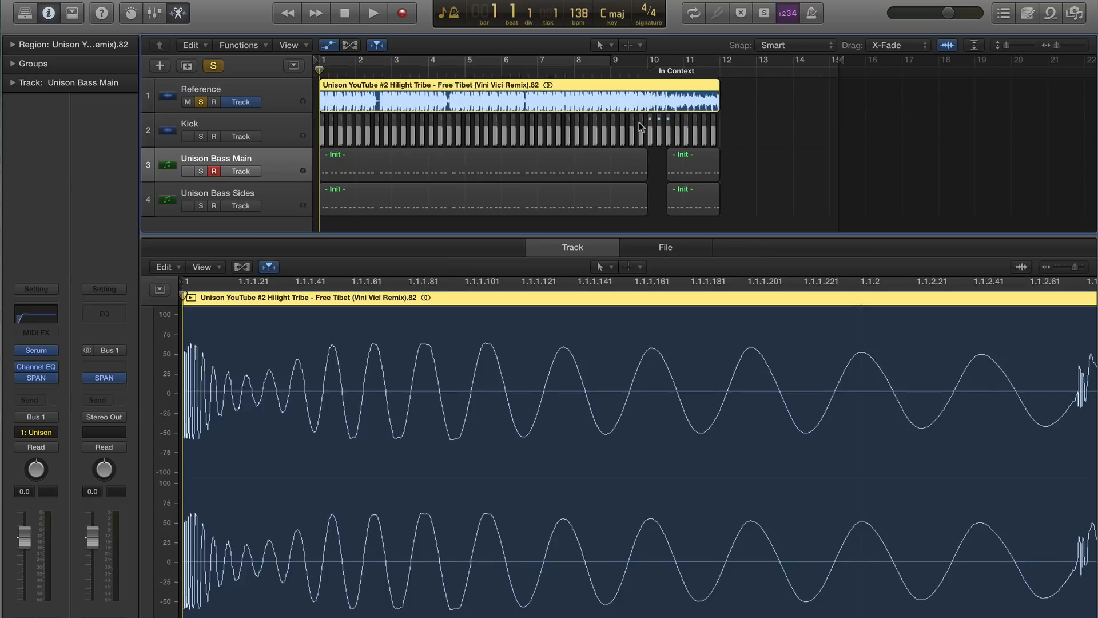
key("space")
left_click_drag(718, 106, 827, 104)
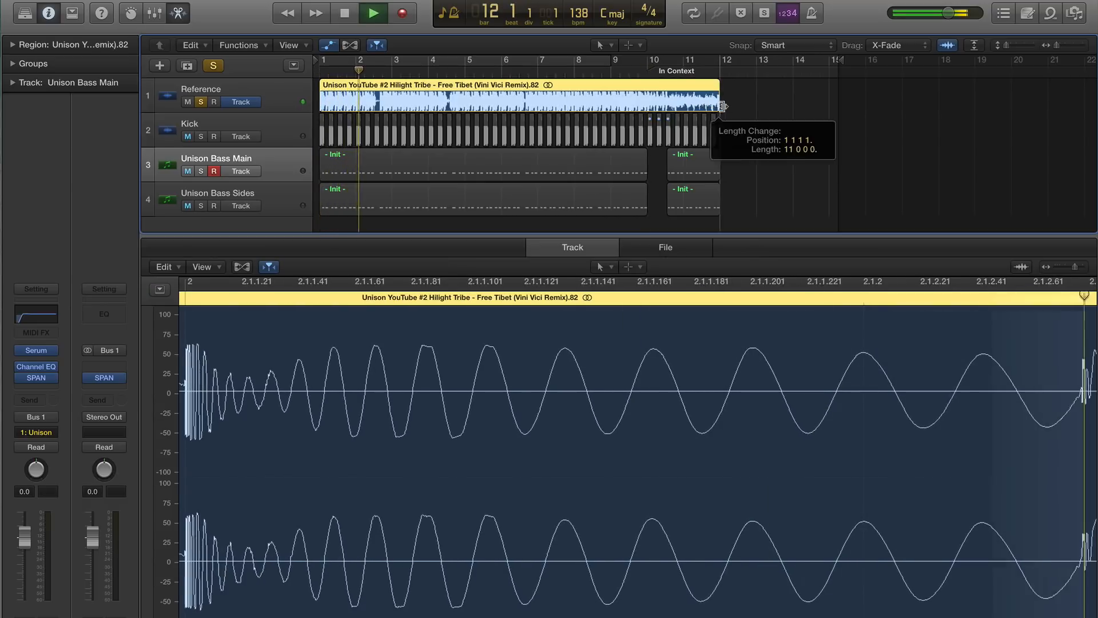